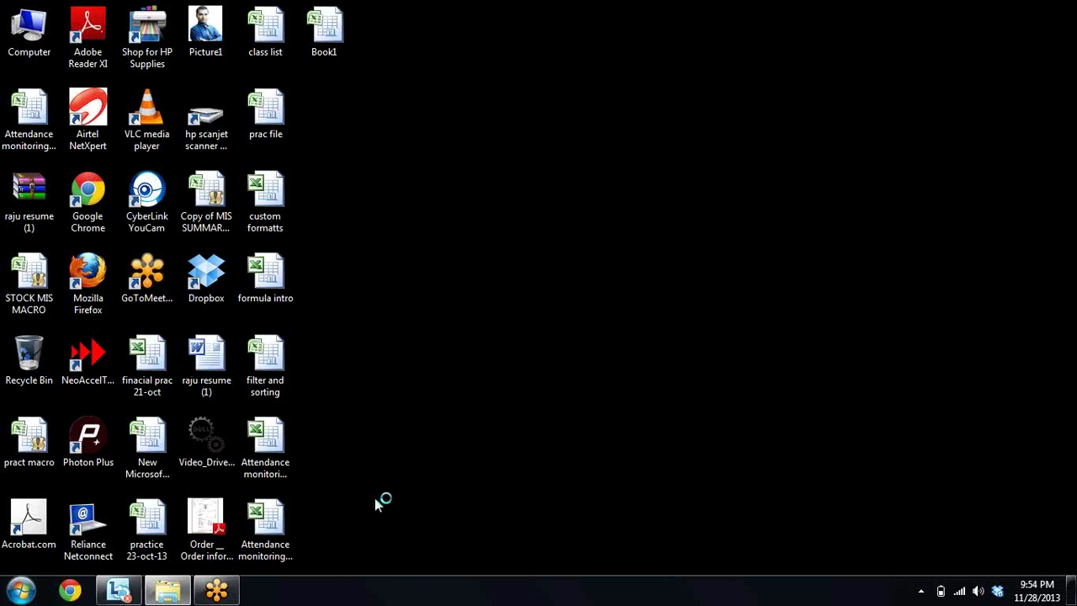
# Step: Launch Microsoft Office Excel 2007 from the Start menu to get a blank Book1
pyautogui.press('super+r')
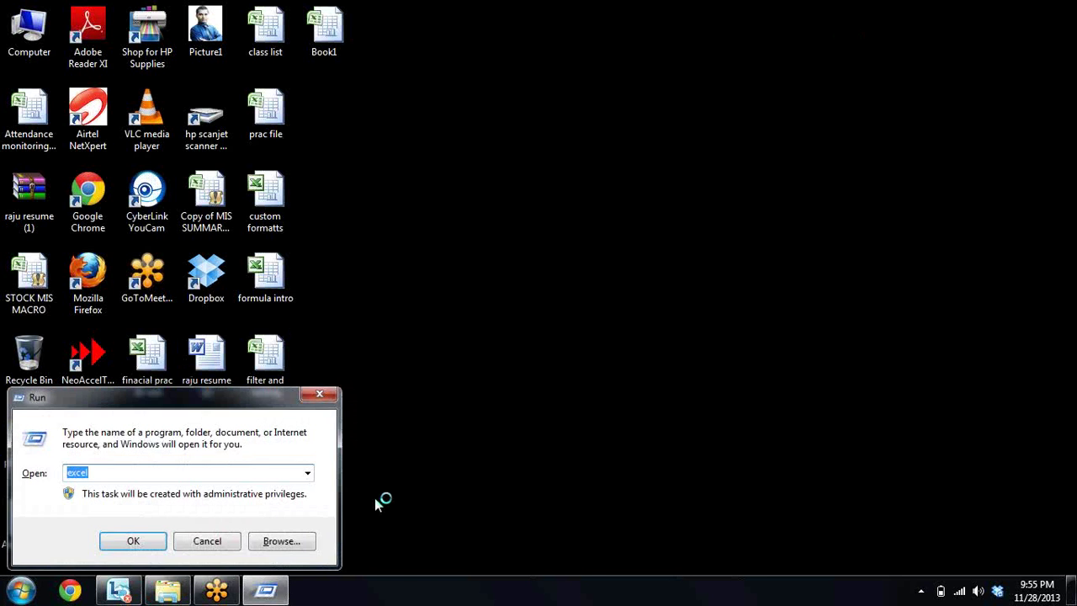
pyautogui.click(207, 541)
pyautogui.click(21, 589)
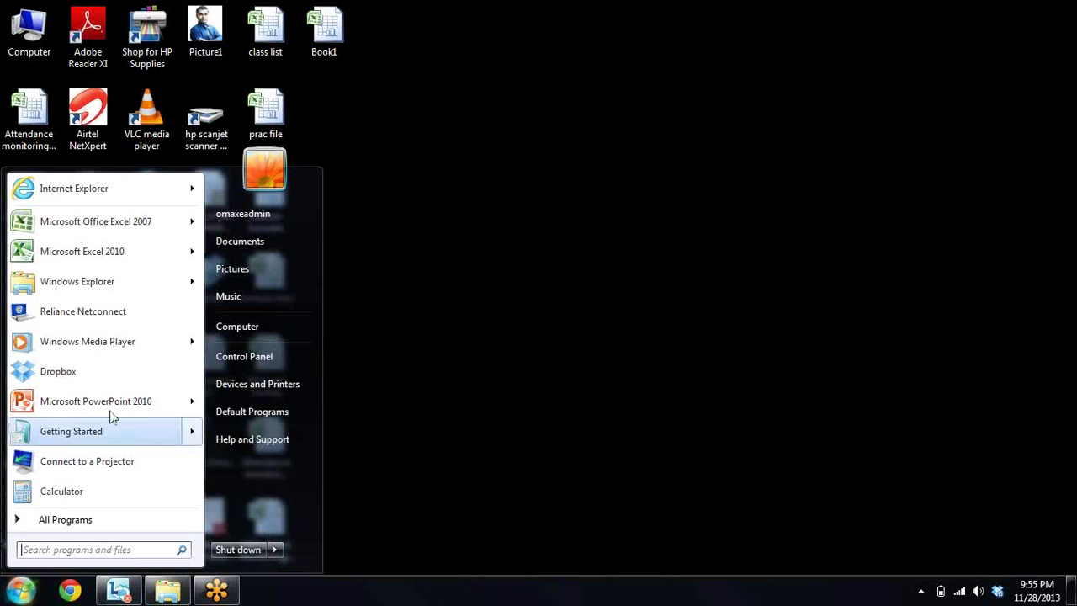
pyautogui.click(94, 222)
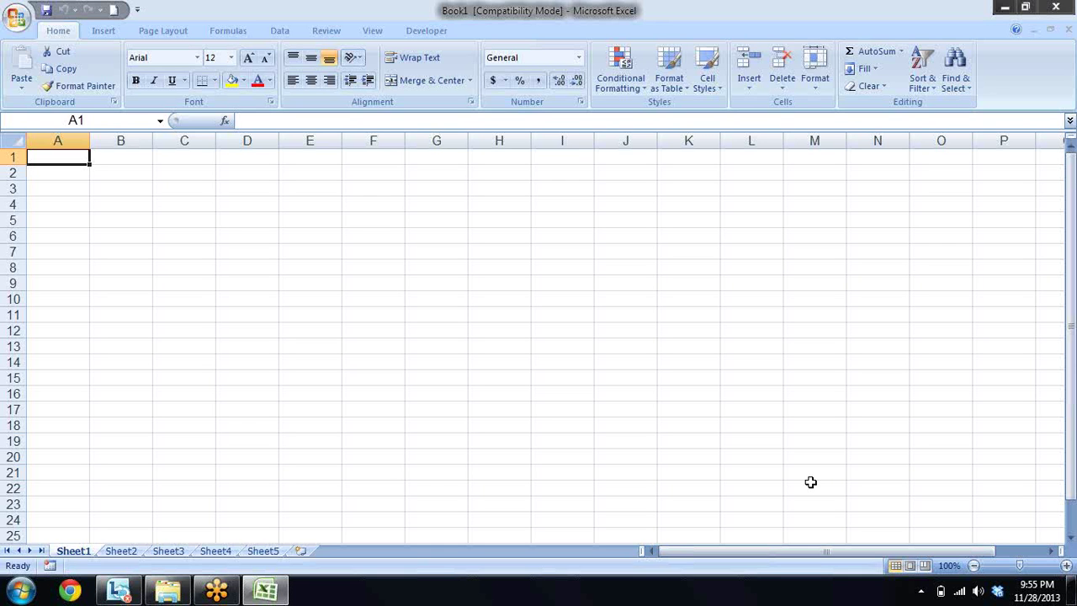
pyautogui.click(117, 205)
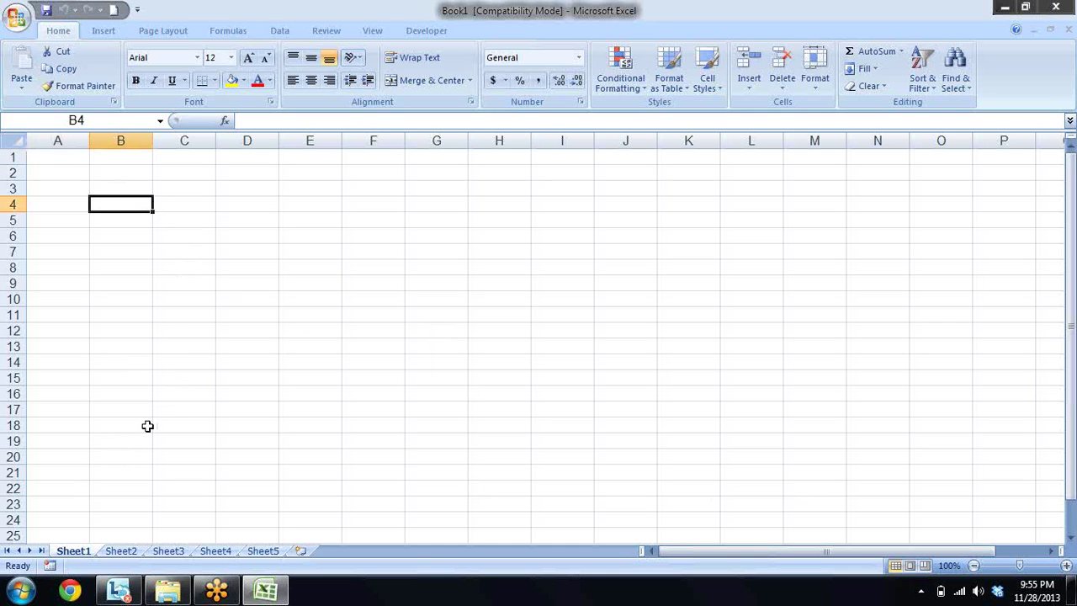
pyautogui.rightClick(83, 553)
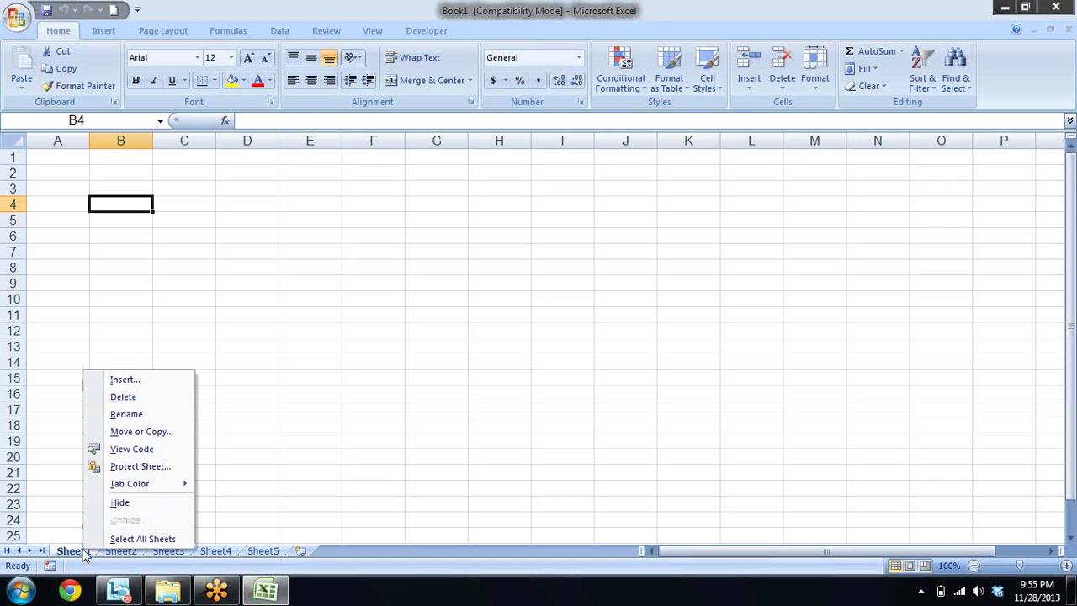
pyautogui.click(152, 467)
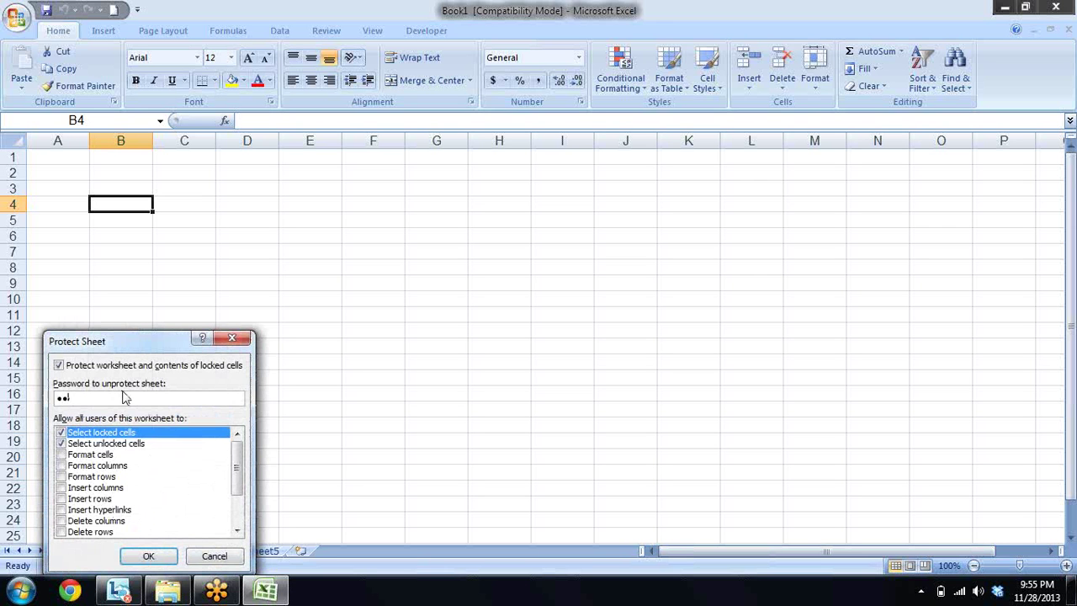
pyautogui.write('3')
pyautogui.press('Return')
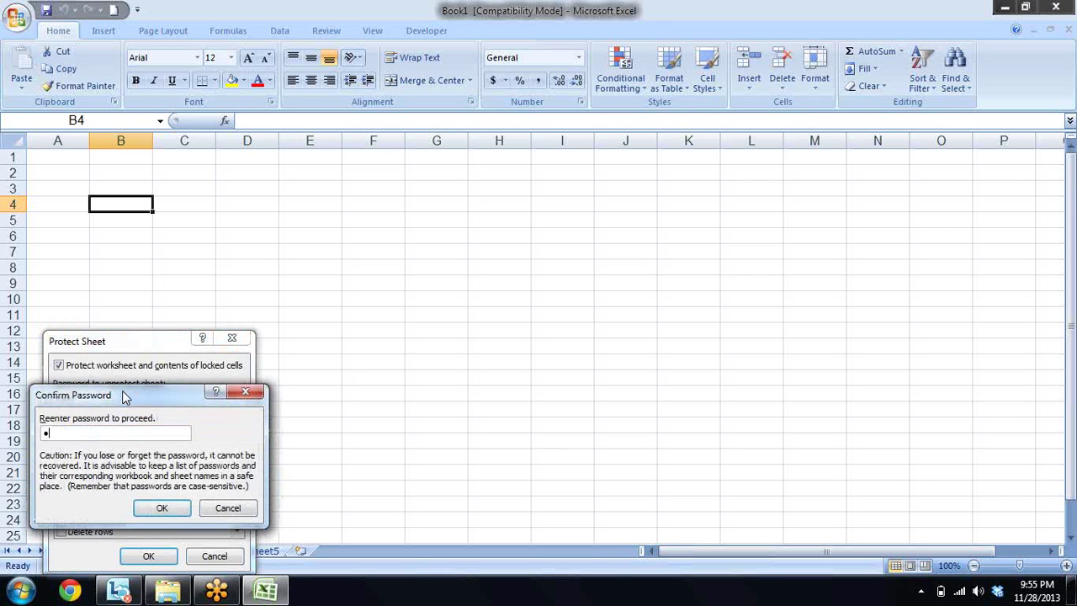
pyautogui.press('Return')
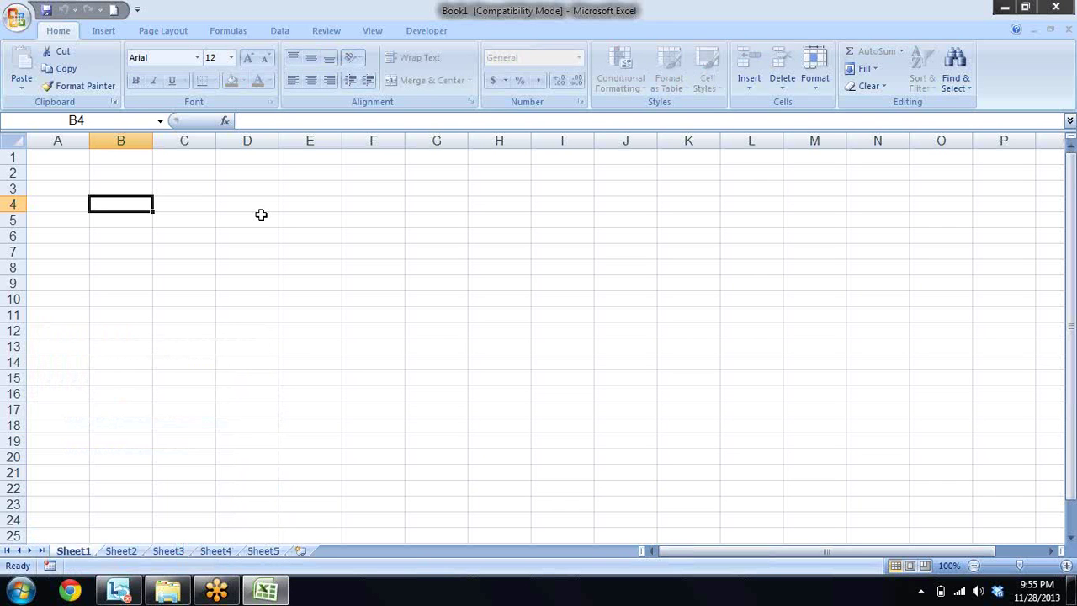
pyautogui.click(218, 222)
pyautogui.click(207, 283)
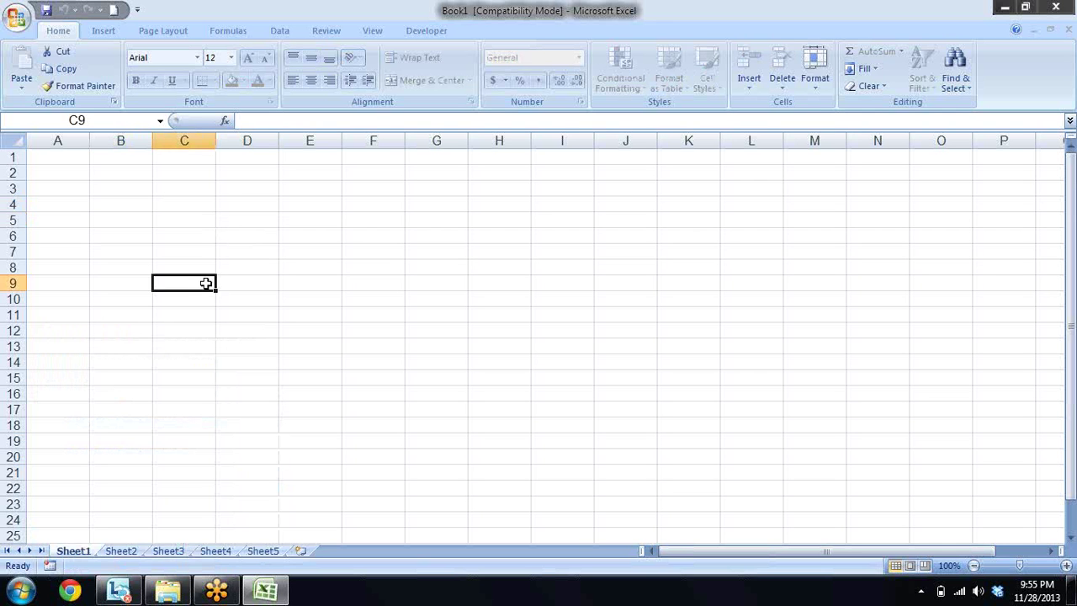
pyautogui.click(221, 200)
pyautogui.doubleClick(222, 200)
pyautogui.press('Return')
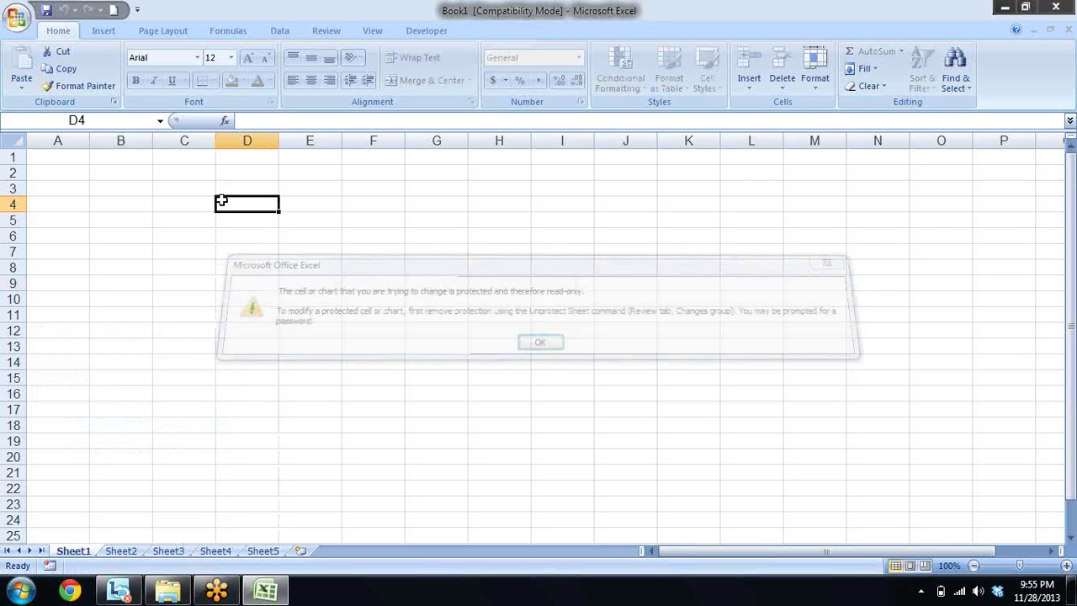
pyautogui.rightClick(71, 549)
pyautogui.click(134, 465)
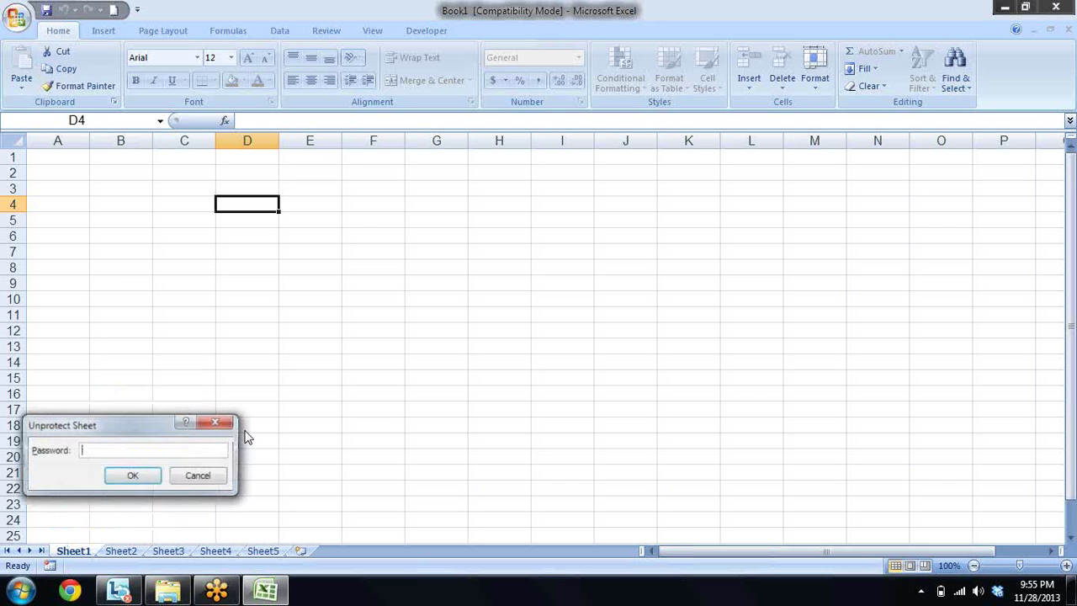
pyautogui.click(126, 476)
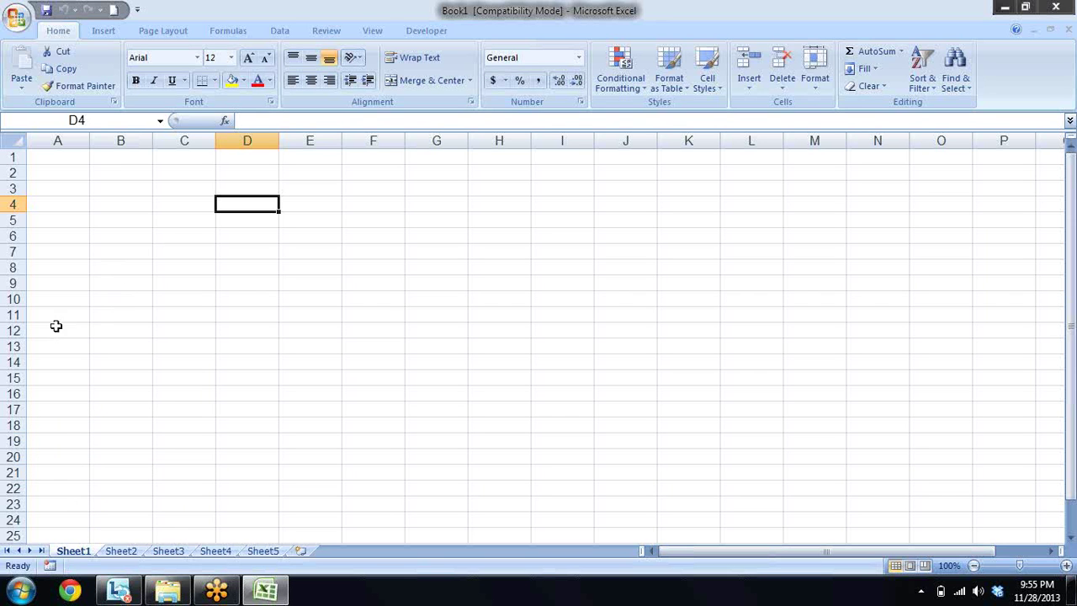
# Step: Select A1:F19 and fill every cell with 1 using Ctrl+Enter
pyautogui.click(148, 250)
pyautogui.press('Up')
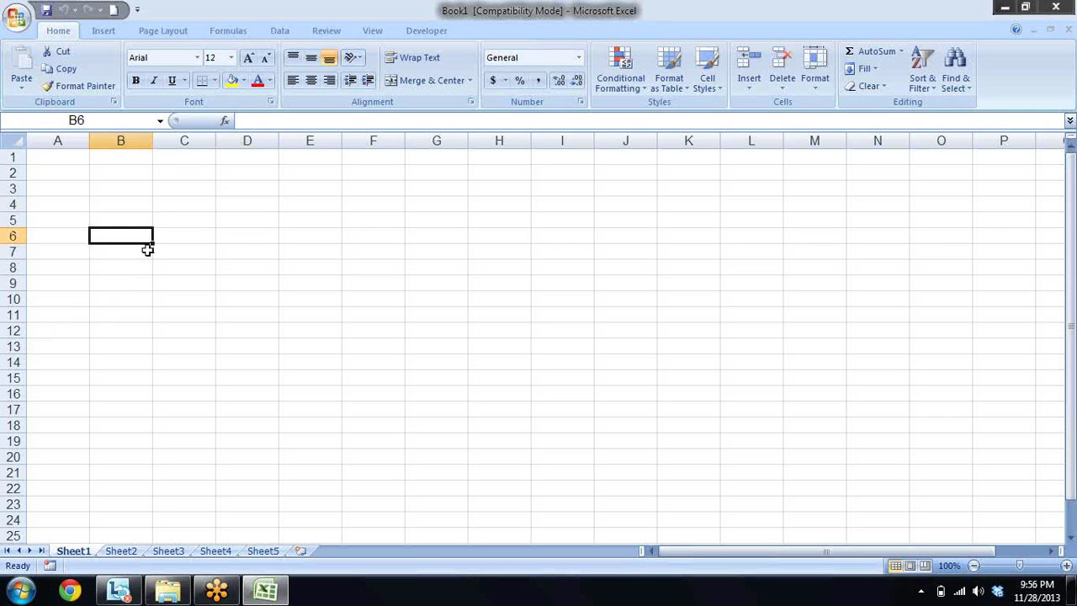
pyautogui.press('Up')
pyautogui.press('Up')
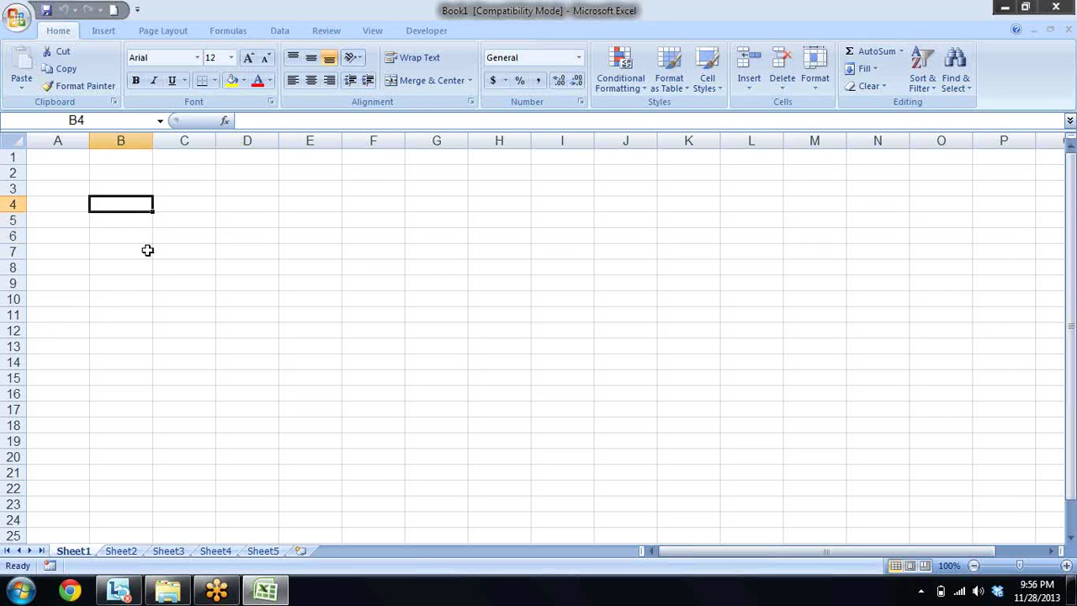
pyautogui.press('Up')
pyautogui.press('Up')
pyautogui.press('Up')
pyautogui.press('Left')
pyautogui.hotkey('shift', 'Right')
pyautogui.hotkey('shift', 'Right')
pyautogui.hotkey('shift', 'Right')
pyautogui.hotkey('shift', 'Right')
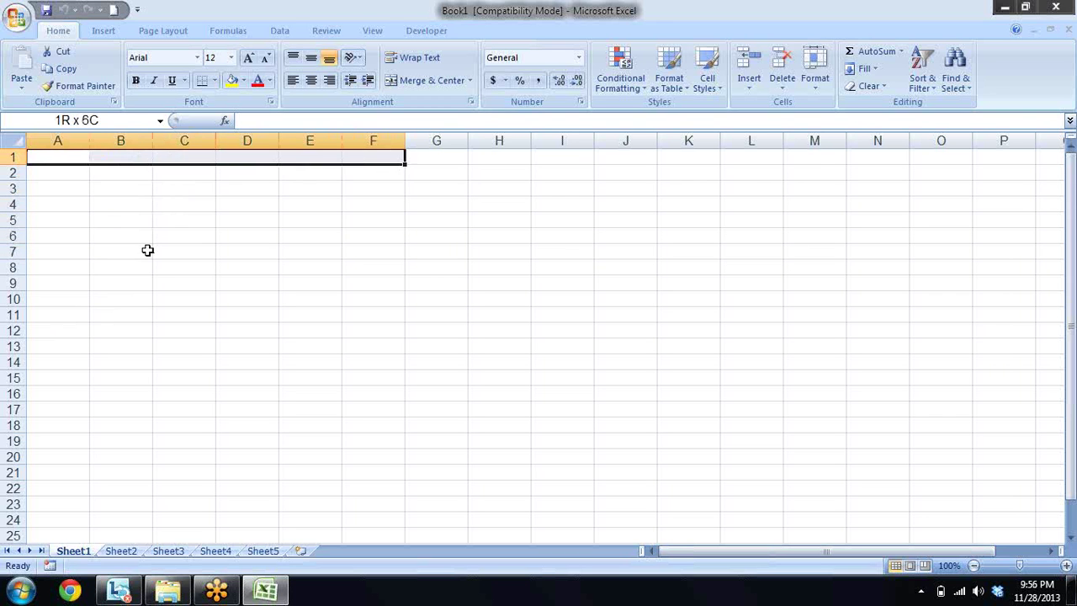
pyautogui.hotkey('shift', 'Down')
pyautogui.hotkey('shift', 'Down')
pyautogui.hotkey('shift', 'Down')
pyautogui.hotkey('shift', 'Down')
pyautogui.hotkey('shift', 'Down')
pyautogui.hotkey('shift', 'Down')
pyautogui.hotkey('shift', 'Down')
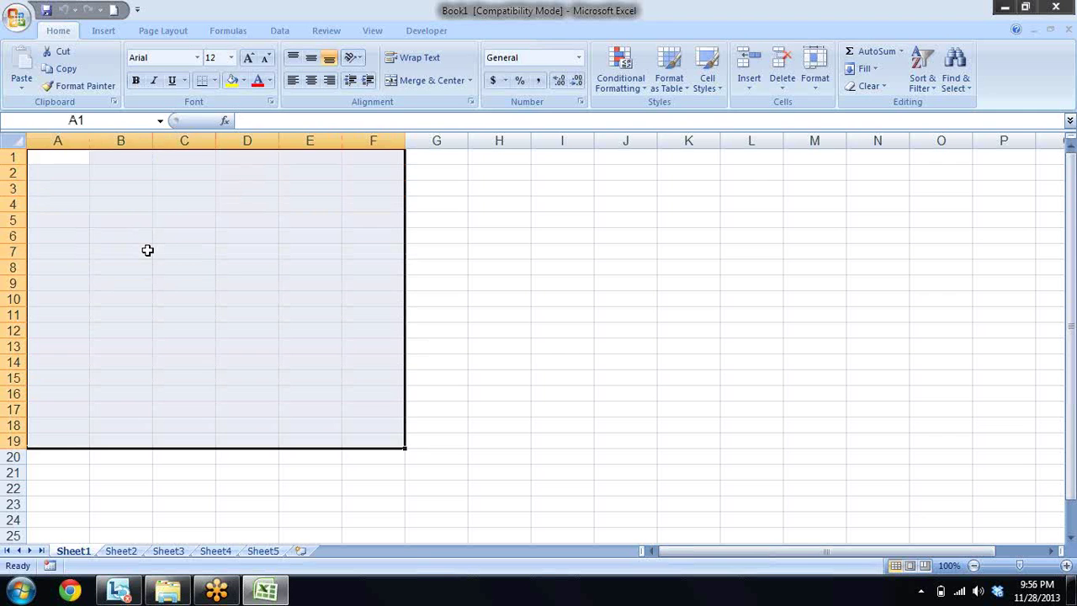
pyautogui.write('1')
pyautogui.hotkey('ctrl', 'Return')
# Step: Move the active cell around the filled block to check the values
pyautogui.press('Right')
pyautogui.press('Right')
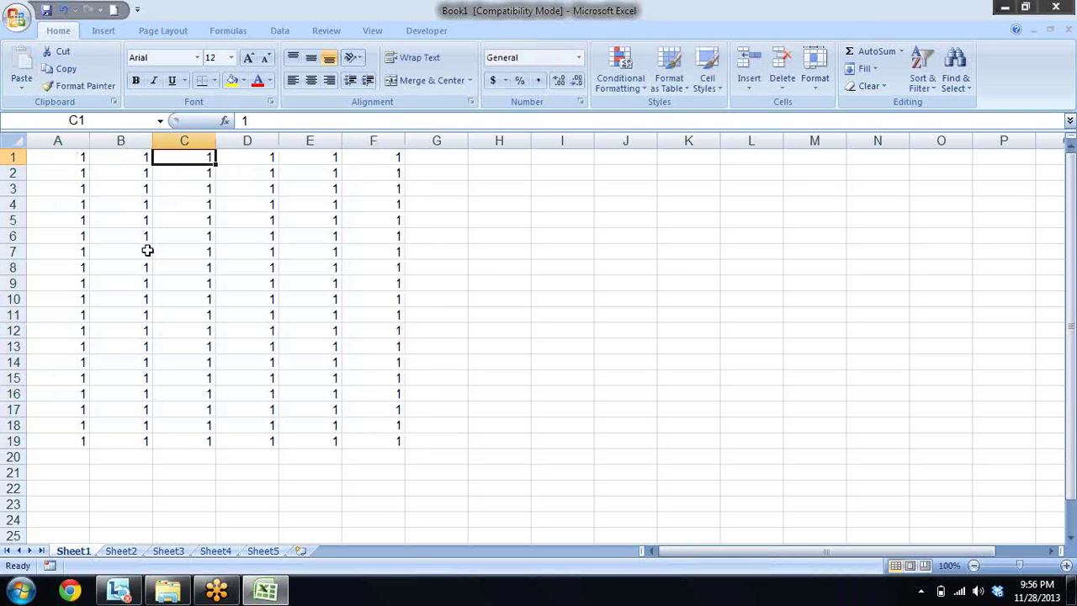
pyautogui.press('Left')
pyautogui.press('Left')
pyautogui.press('Right')
pyautogui.press('Down')
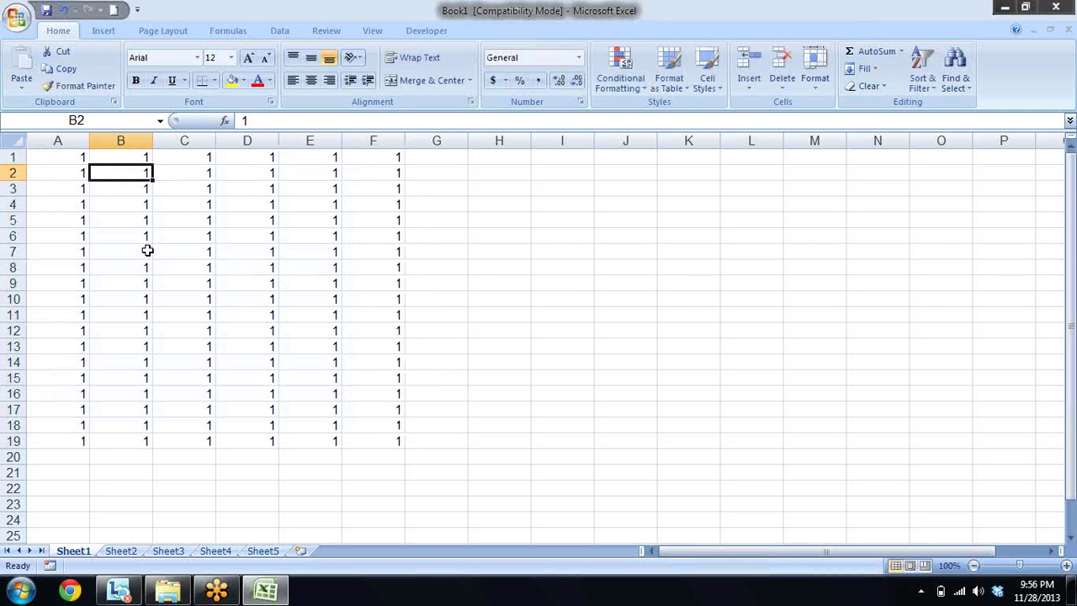
pyautogui.press('Down')
pyautogui.press('Down')
pyautogui.press('Down')
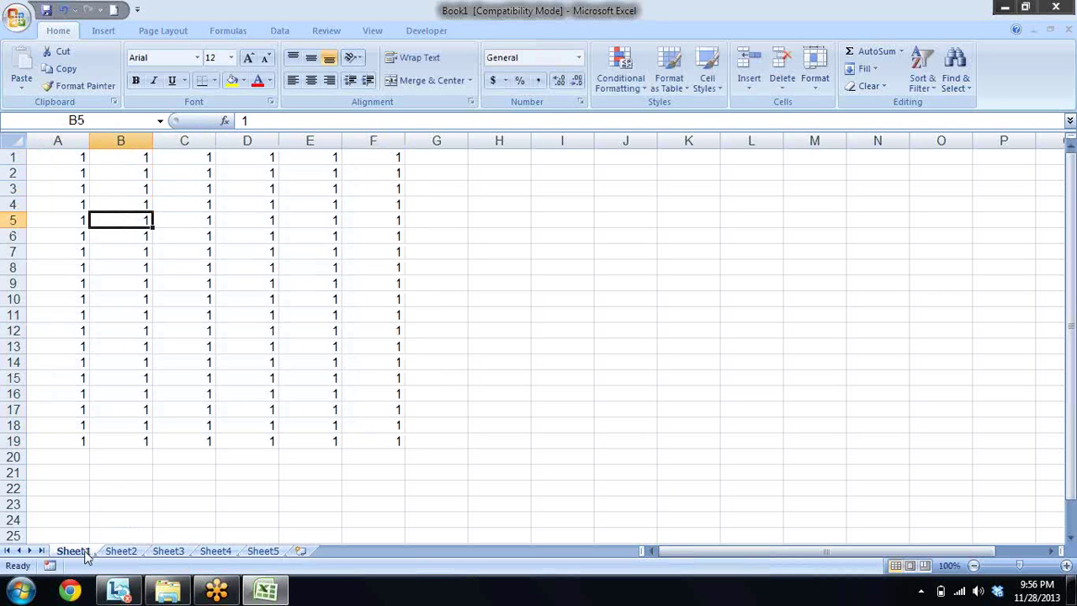
pyautogui.press('Right')
pyautogui.press('Right')
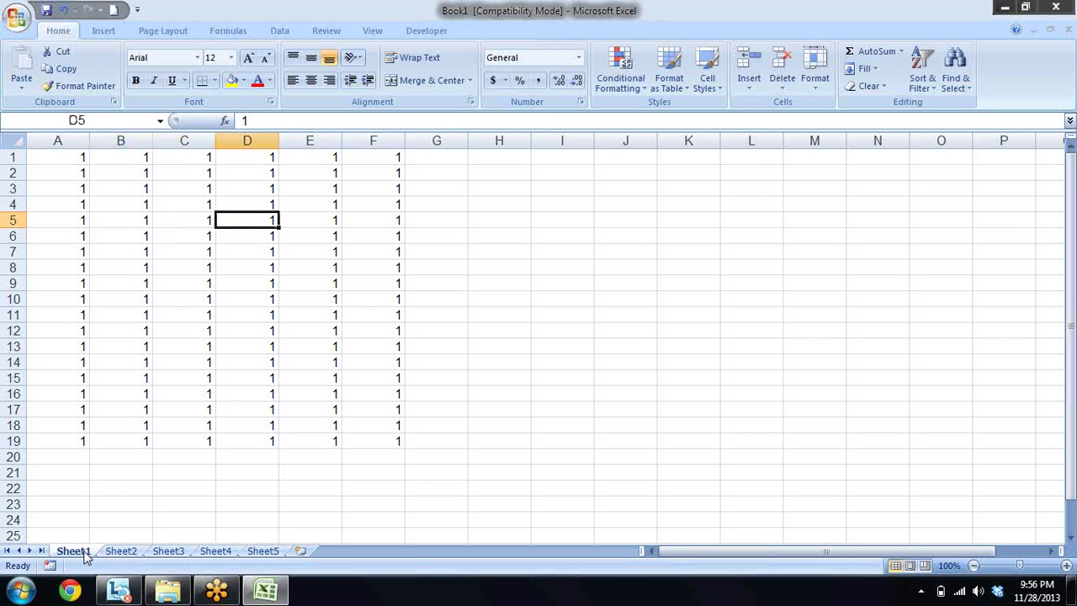
pyautogui.press('Left')
pyautogui.press('Left')
pyautogui.press('Left')
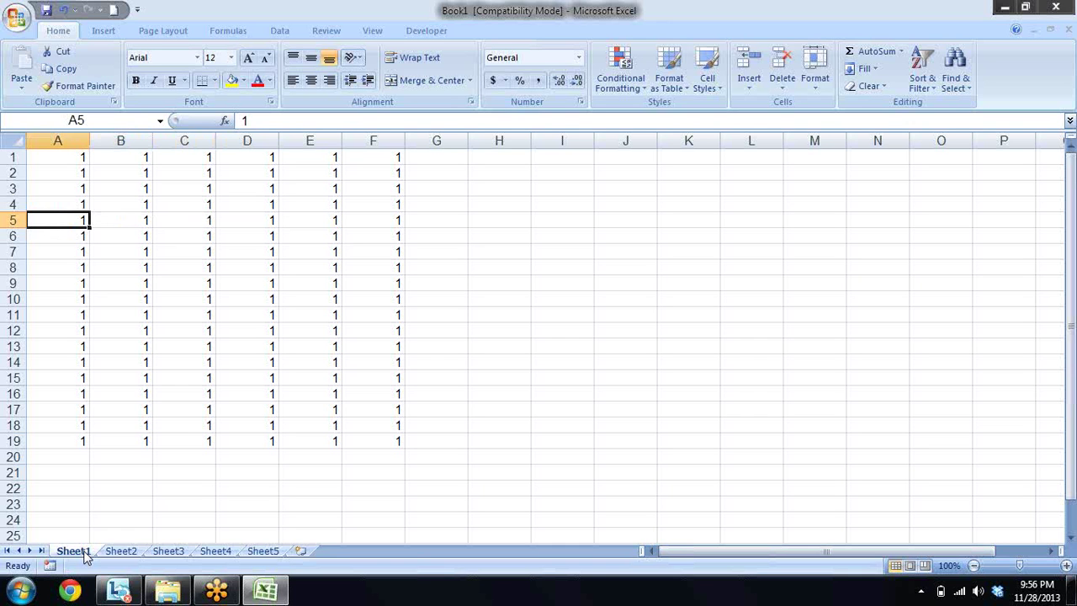
pyautogui.rightClick(85, 557)
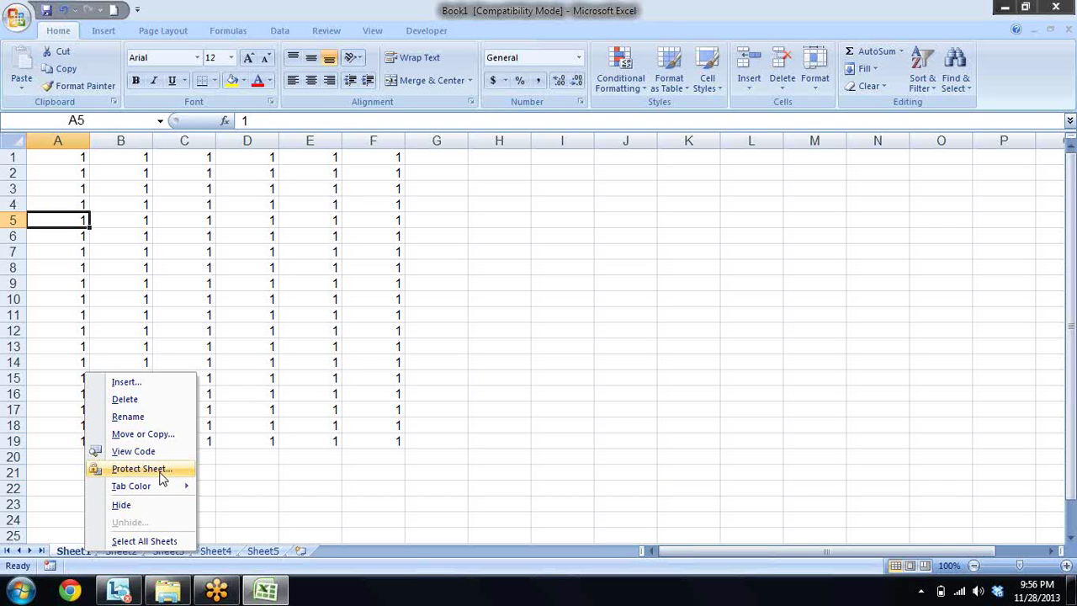
pyautogui.click(162, 479)
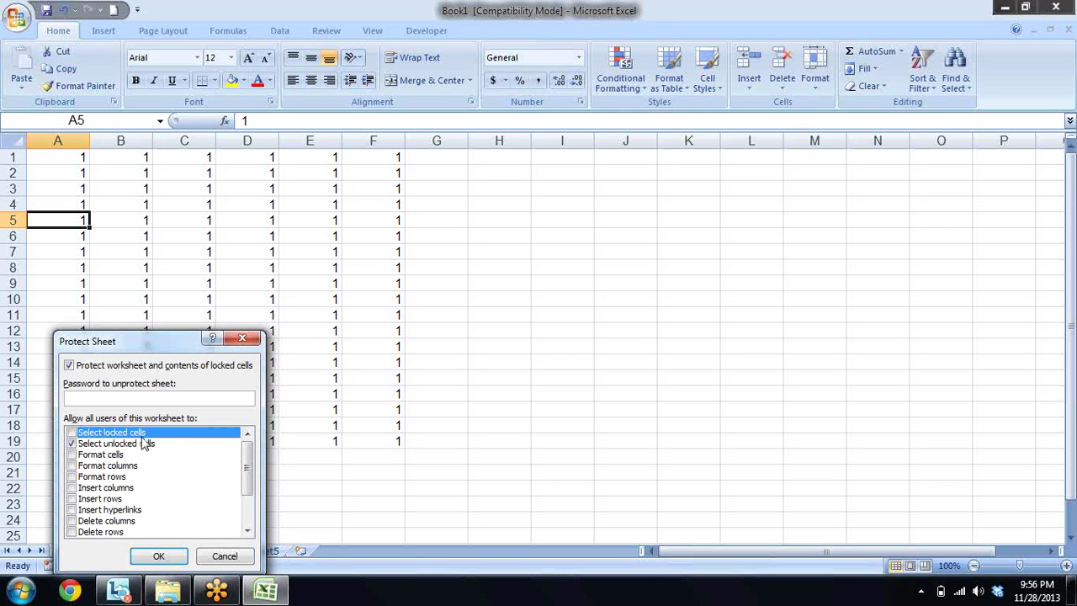
pyautogui.click(165, 561)
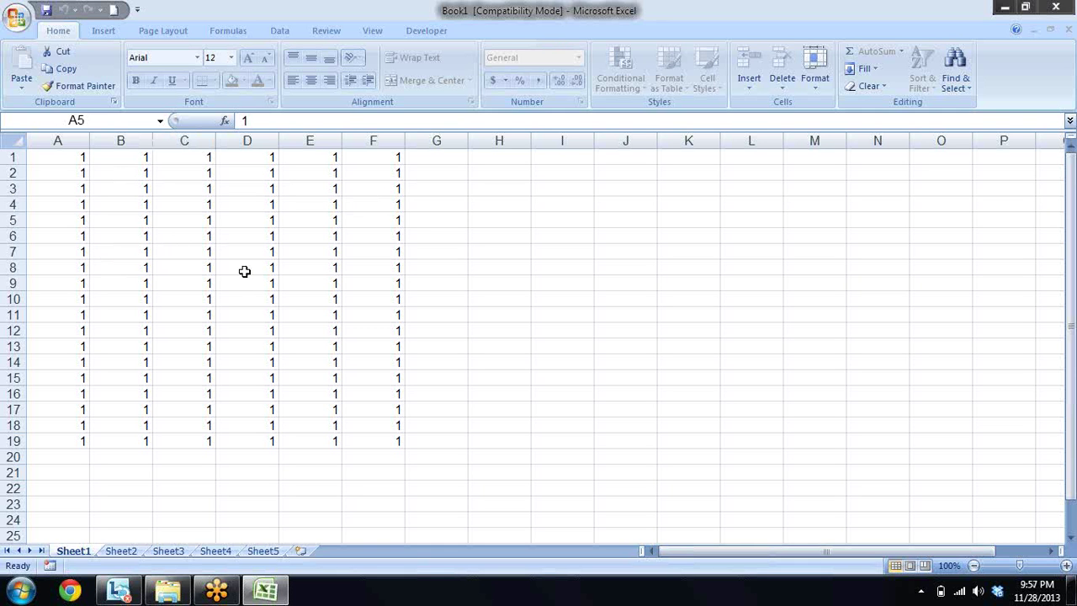
pyautogui.rightClick(73, 552)
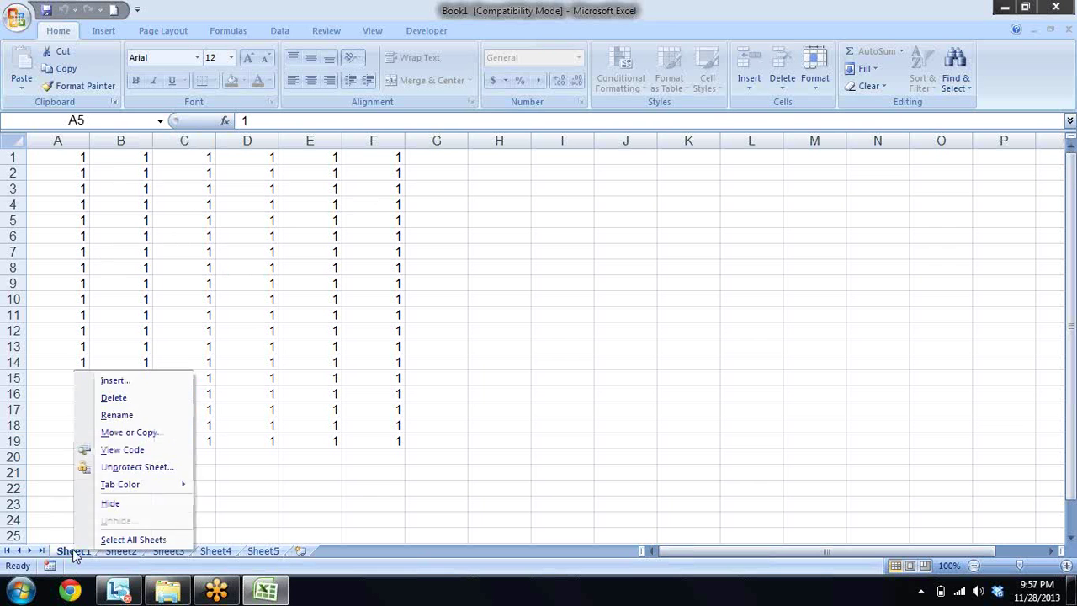
pyautogui.click(139, 468)
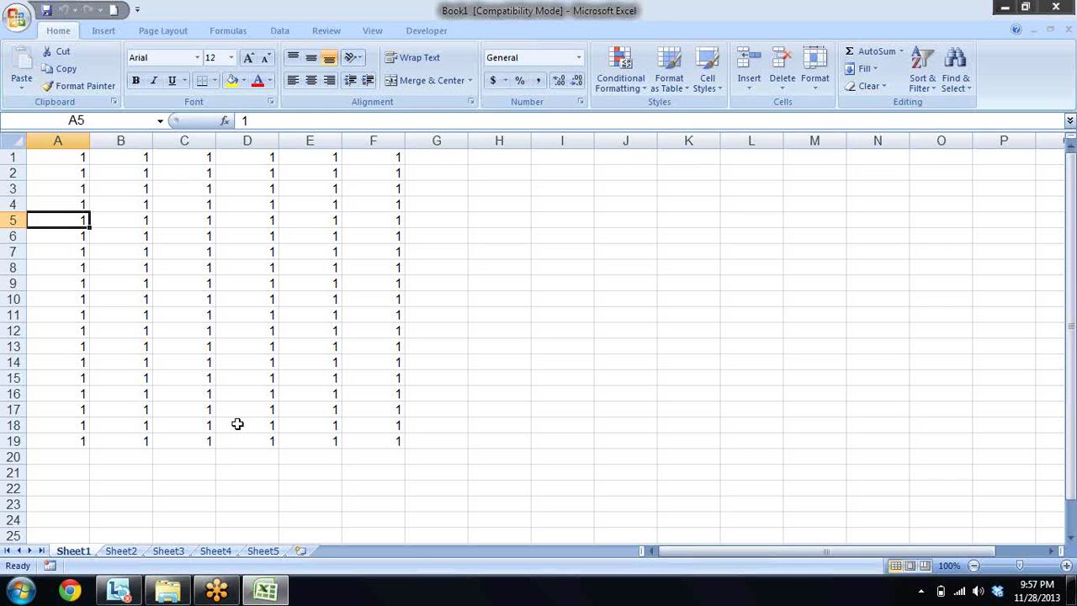
pyautogui.press('Up')
pyautogui.press('Up')
pyautogui.press('Up')
pyautogui.press('Up')
pyautogui.hotkey('ctrl', 'shift', 'Right')
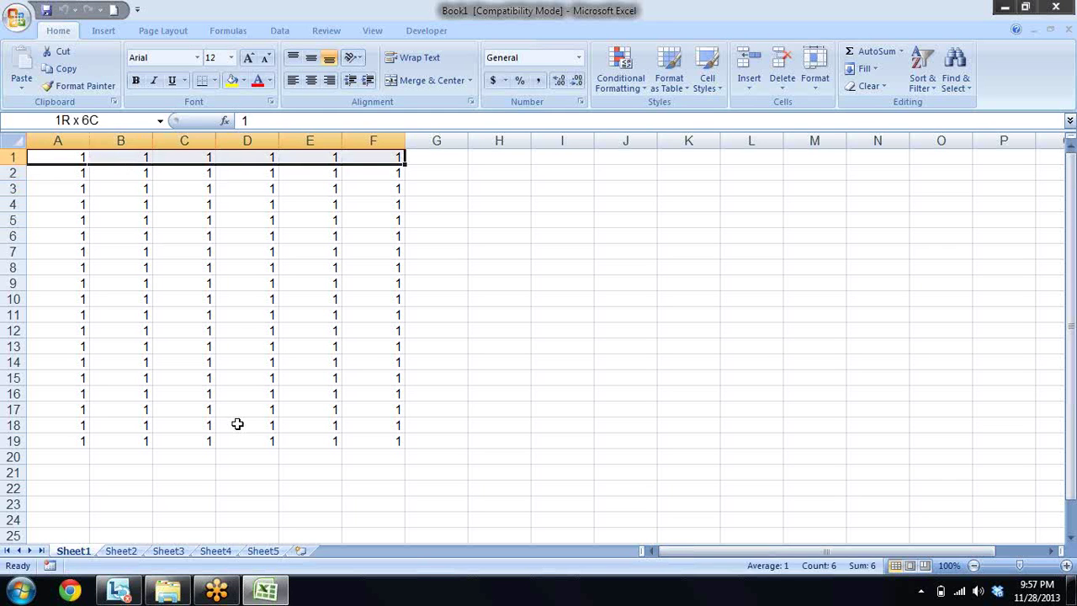
pyautogui.press('Down')
pyautogui.press('Down')
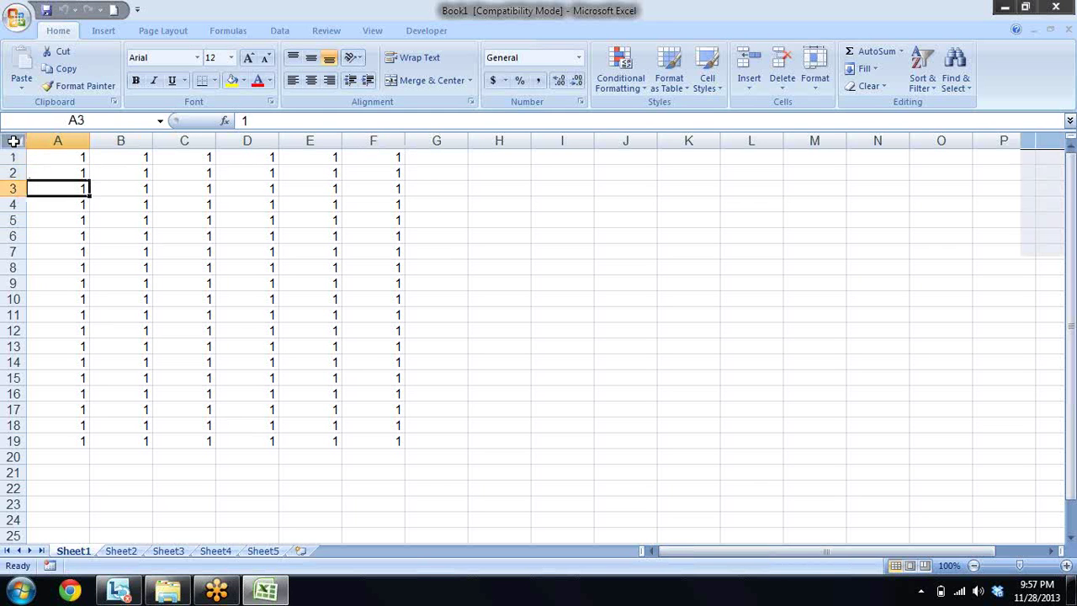
# Step: Select the whole worksheet and clear the Locked protection setting for all cells
pyautogui.click(13, 142)
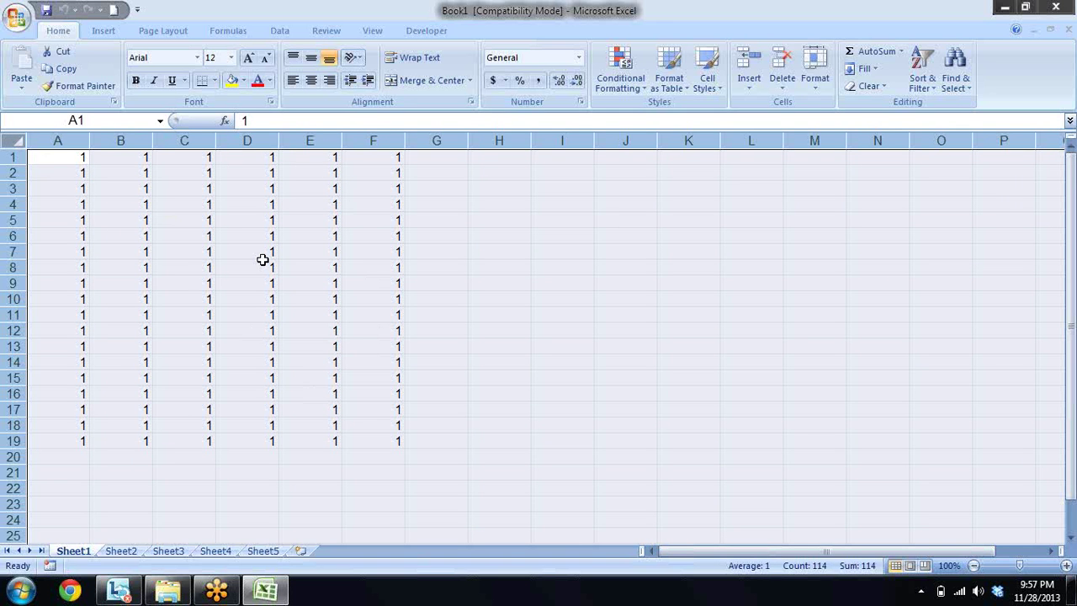
pyautogui.click(581, 101)
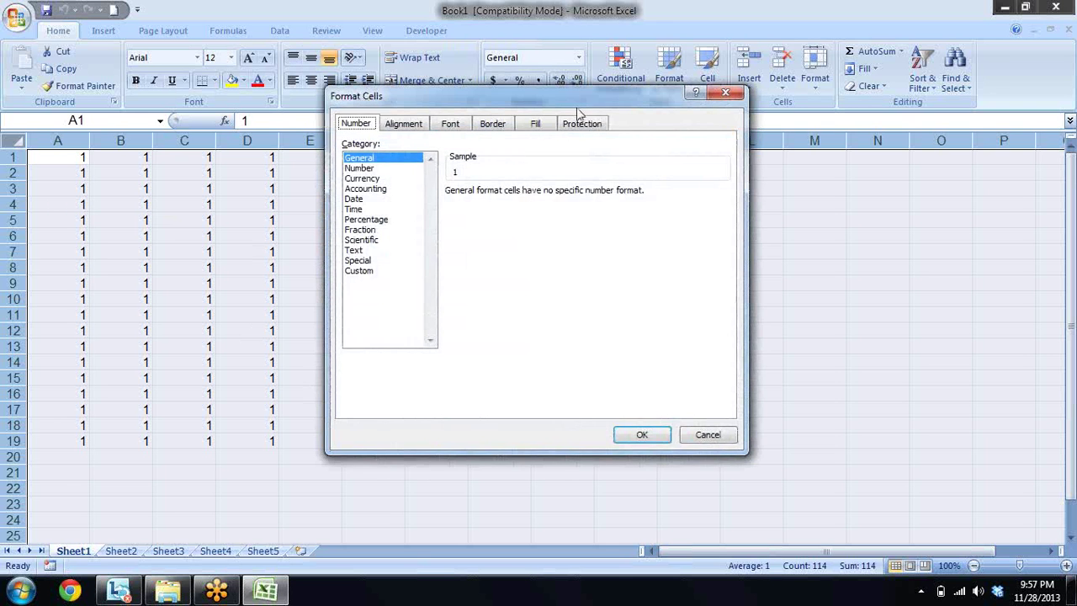
pyautogui.click(581, 128)
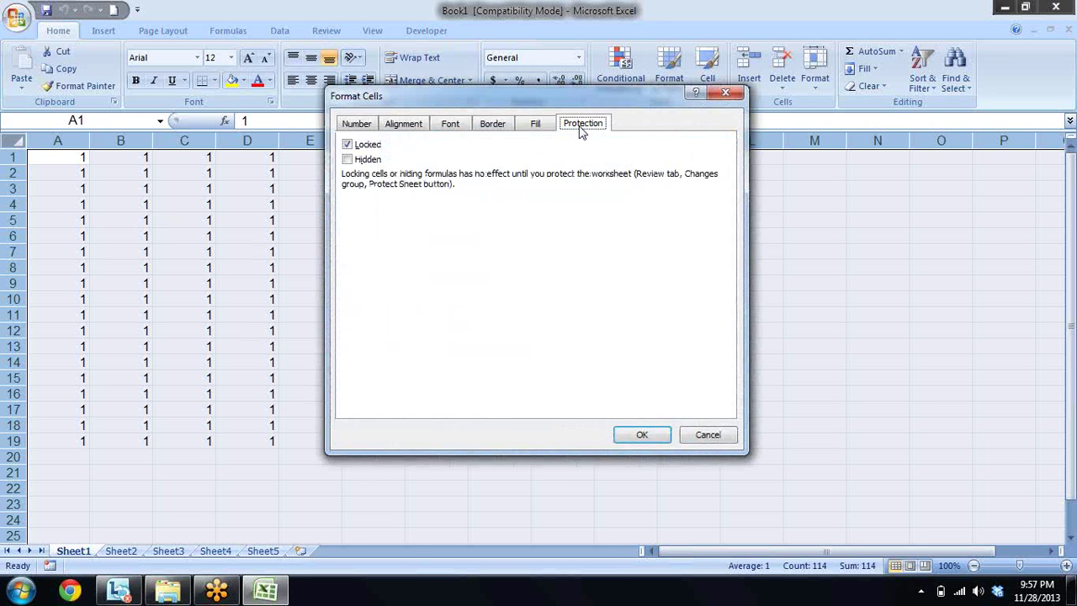
pyautogui.click(348, 146)
pyautogui.click(637, 437)
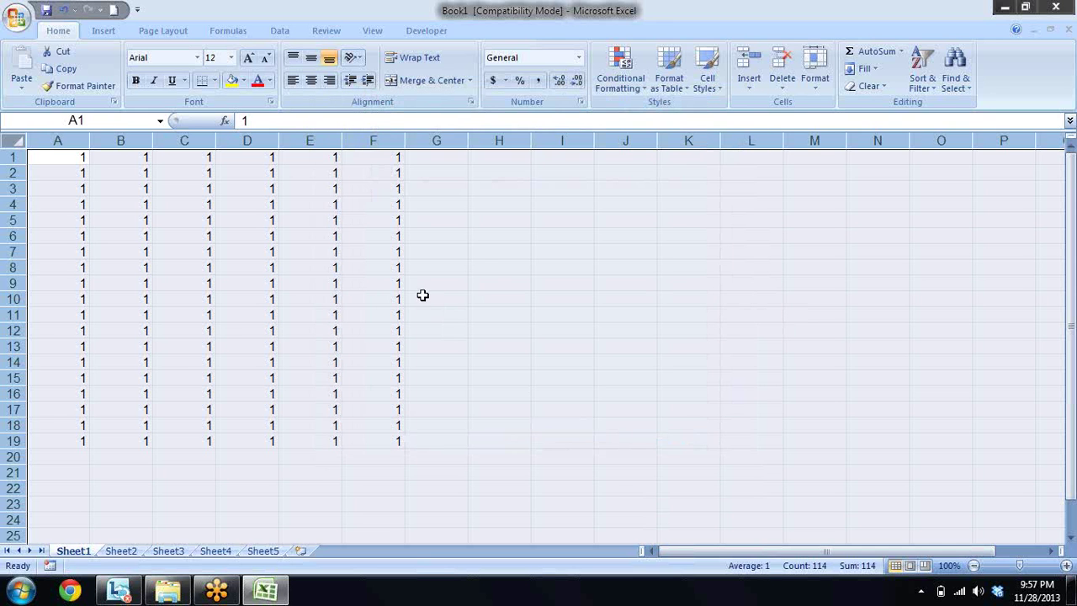
pyautogui.click(423, 296)
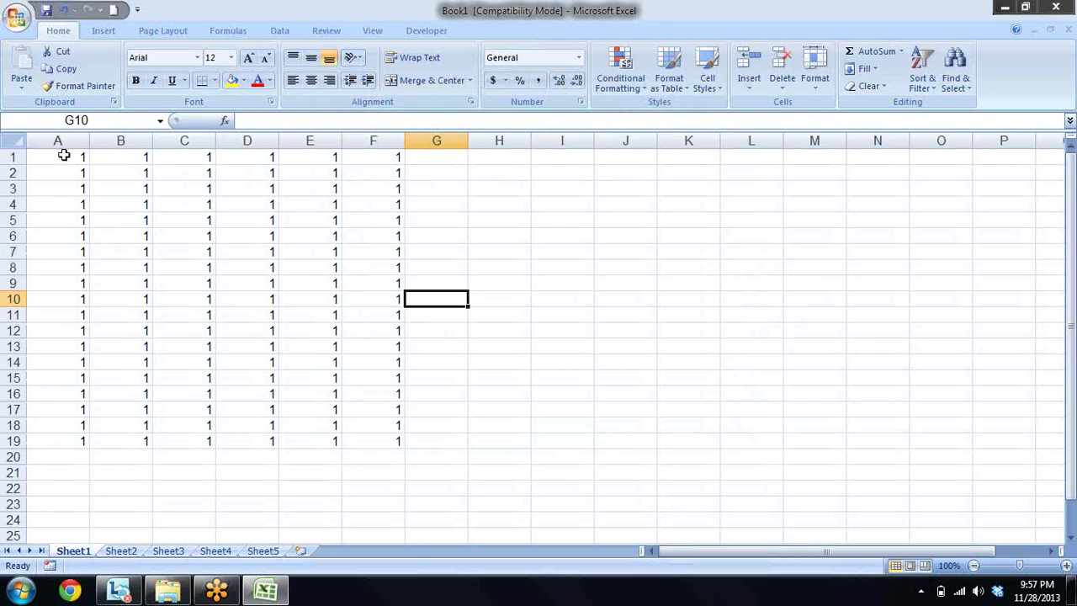
# Step: Set cells A1:A19 back to Locked and recheck their protection setting
pyautogui.moveTo(64, 154); pyautogui.dragTo(79, 434)
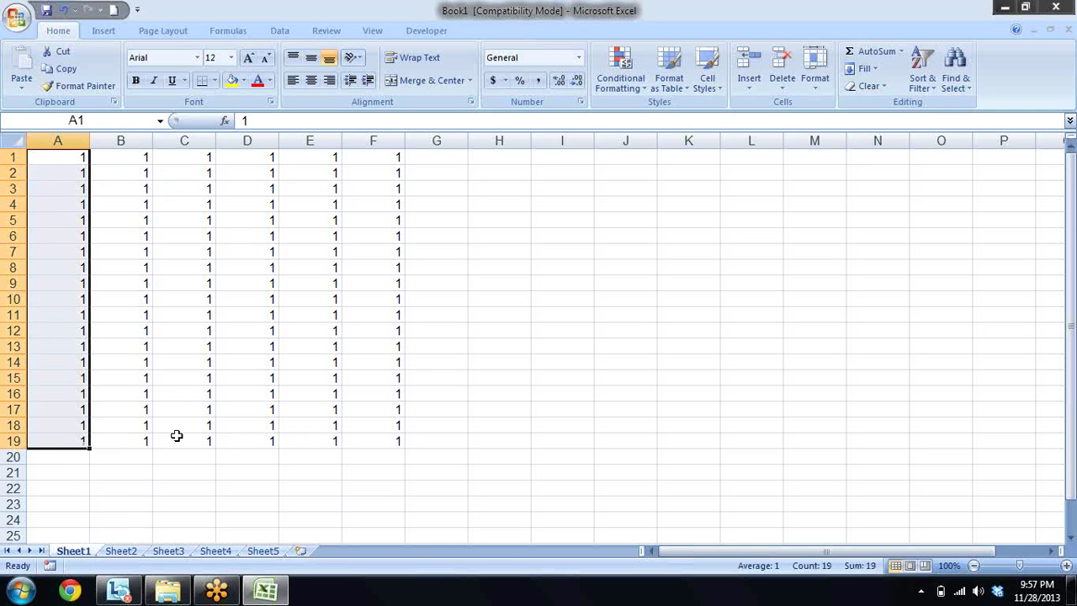
pyautogui.hotkey('ctrl', '1')
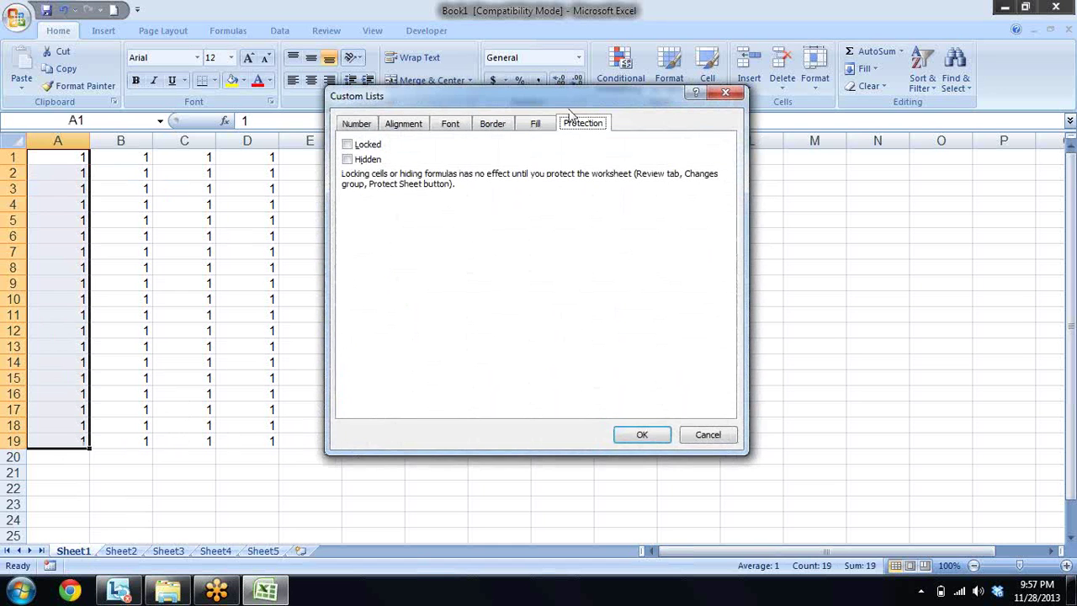
pyautogui.click(362, 148)
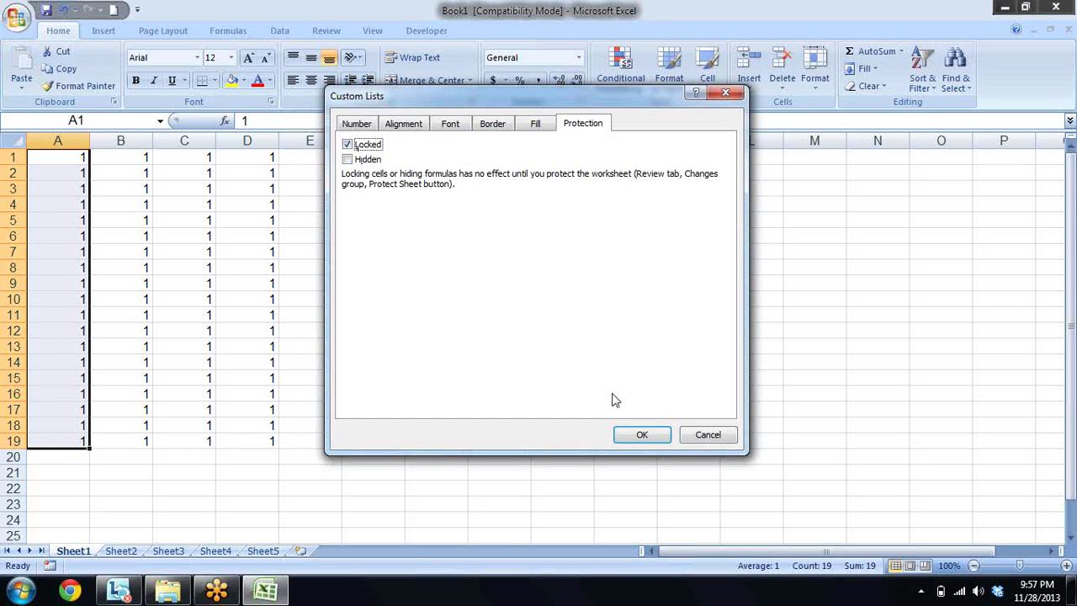
pyautogui.click(642, 435)
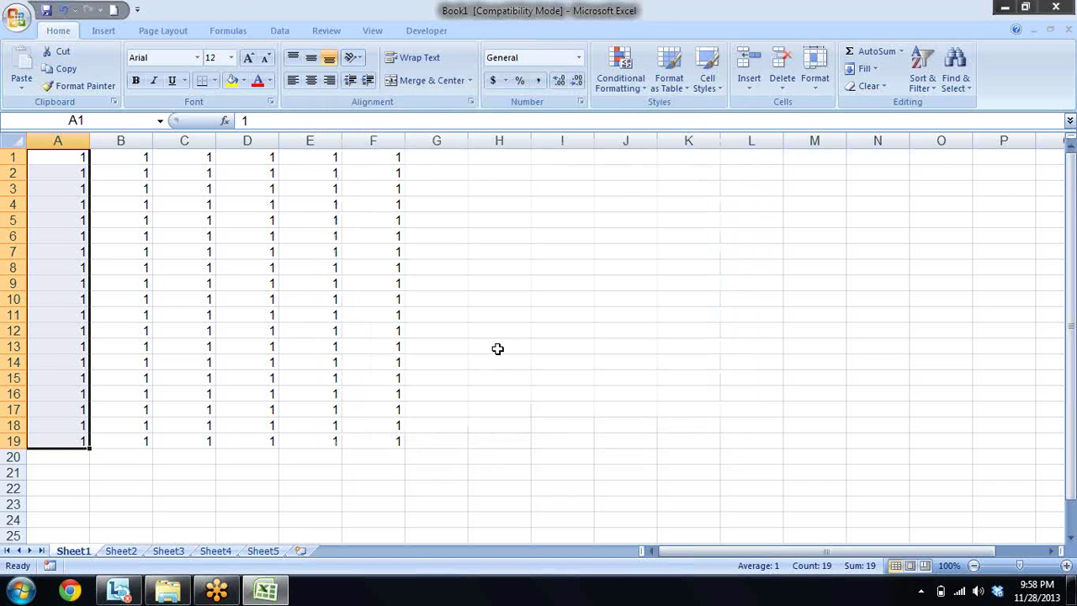
pyautogui.click(497, 348)
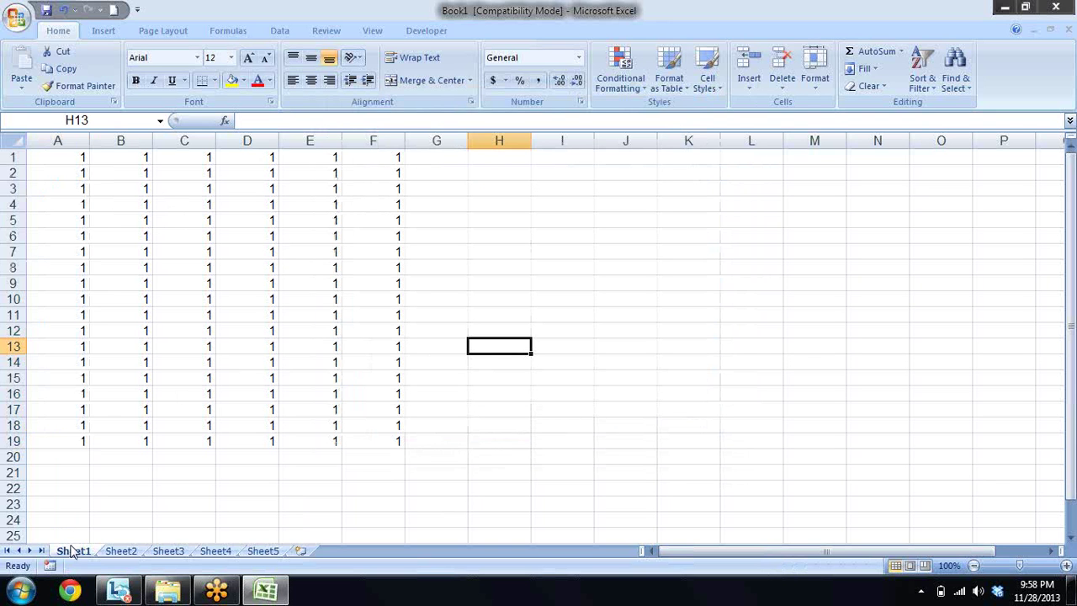
pyautogui.click(75, 164)
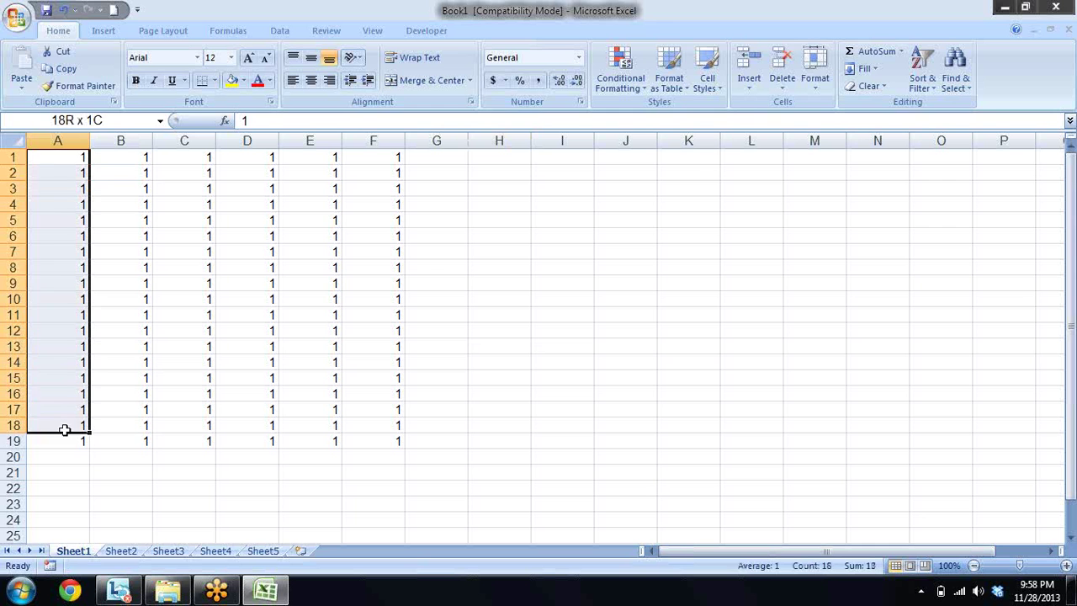
pyautogui.moveTo(75, 164); pyautogui.dragTo(65, 446)
pyautogui.hotkey('ctrl', '1')
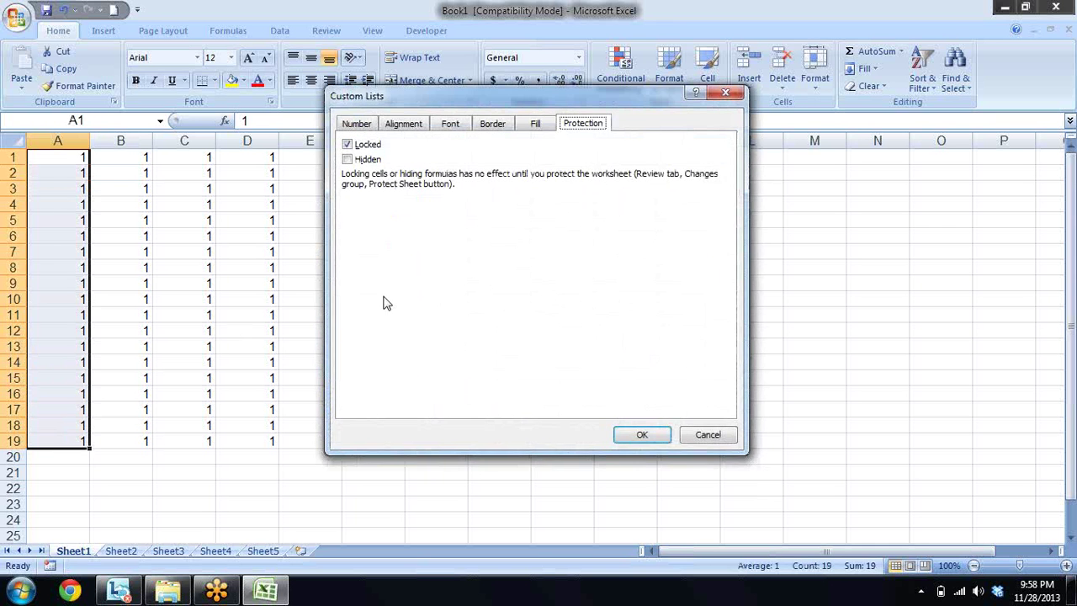
pyautogui.press('Escape')
# Step: Protect Sheet1 without a password
pyautogui.rightClick(69, 557)
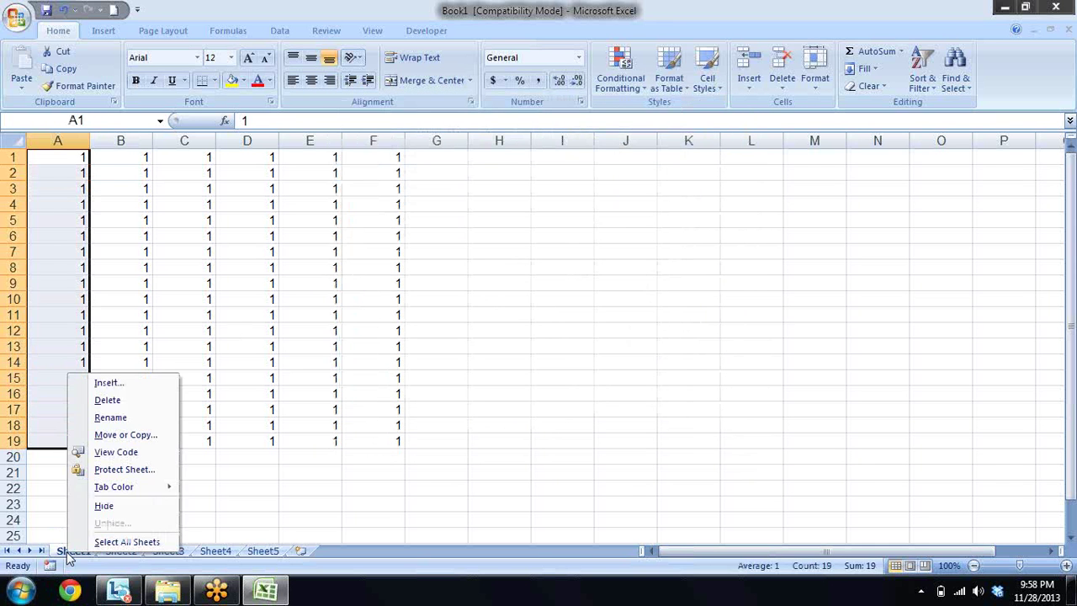
pyautogui.click(151, 470)
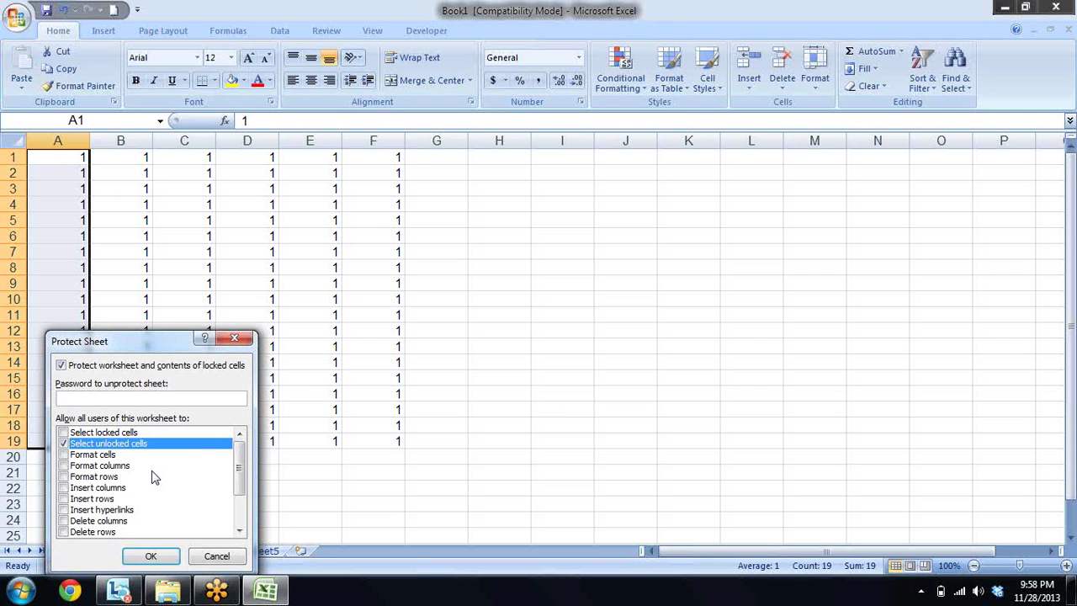
pyautogui.press('Return')
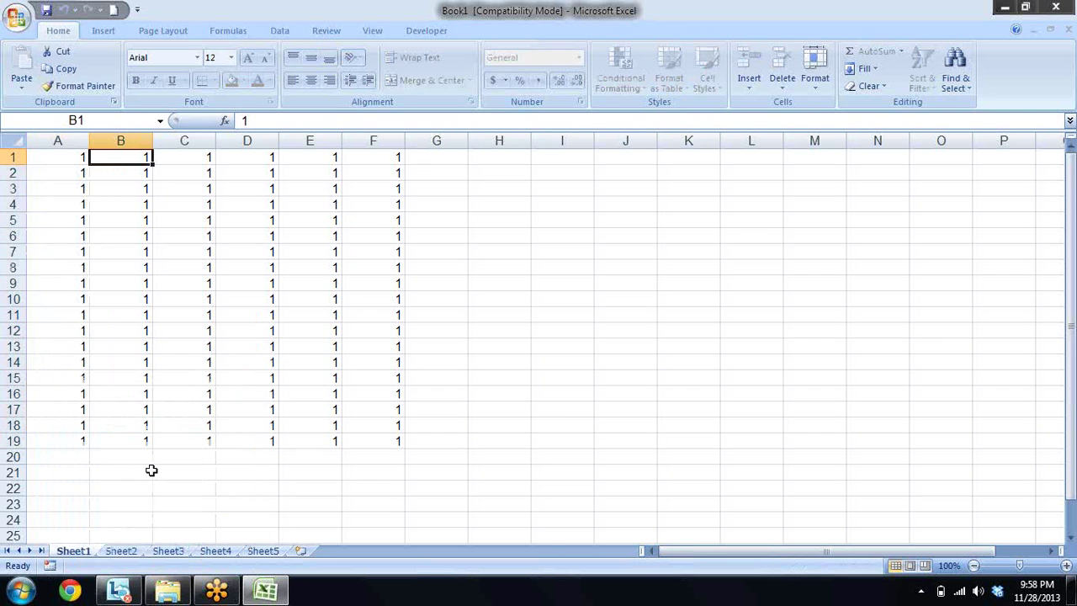
pyautogui.press('Left')
pyautogui.press('Left')
pyautogui.press('Left')
pyautogui.press('Left')
pyautogui.press('Left')
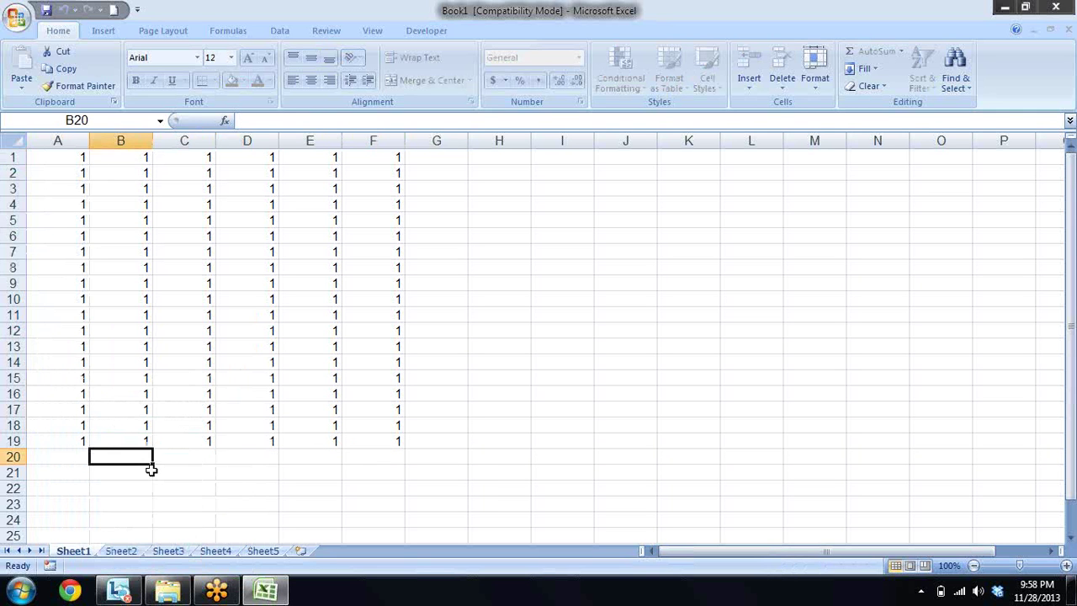
pyautogui.press('Left')
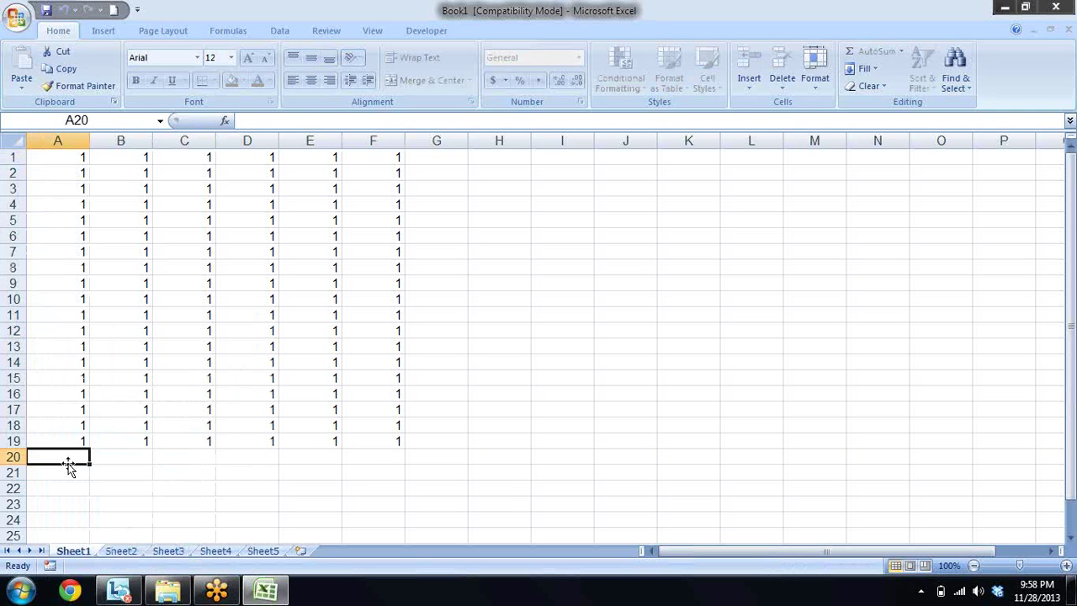
pyautogui.click(140, 246)
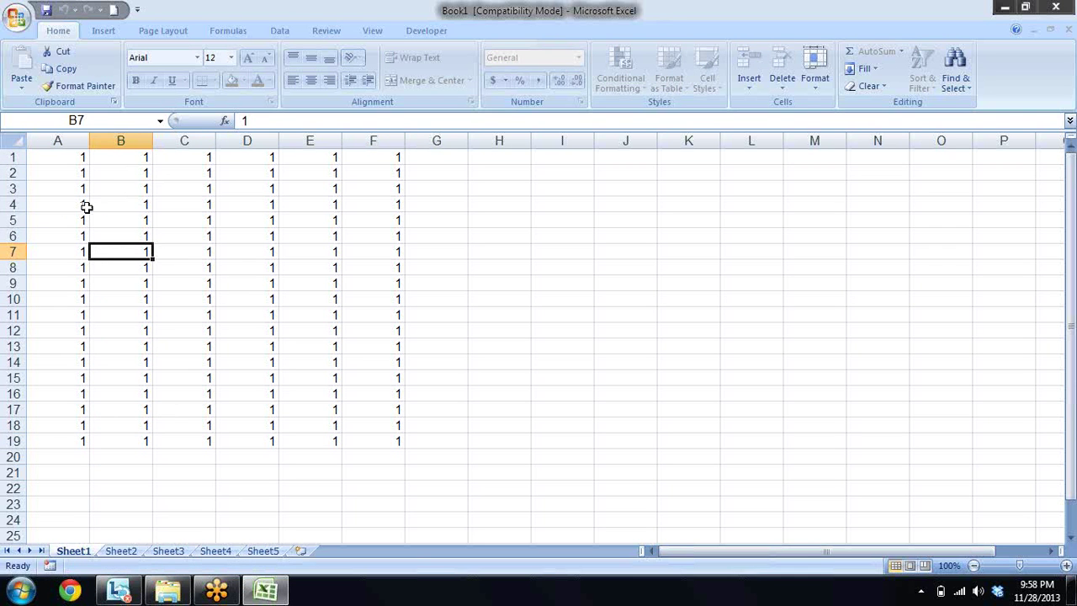
pyautogui.click(135, 197)
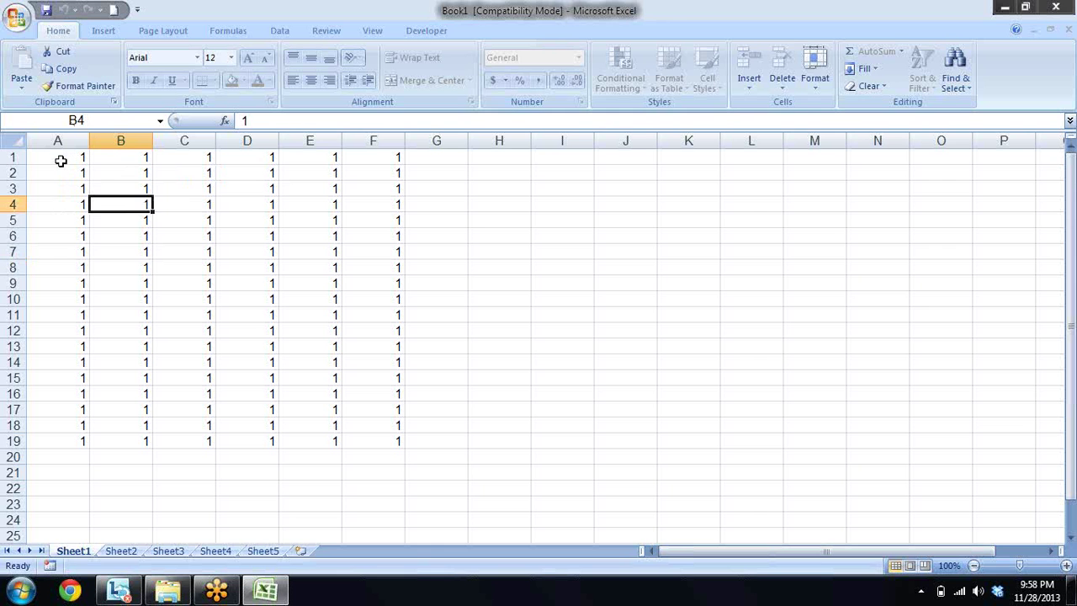
pyautogui.click(161, 218)
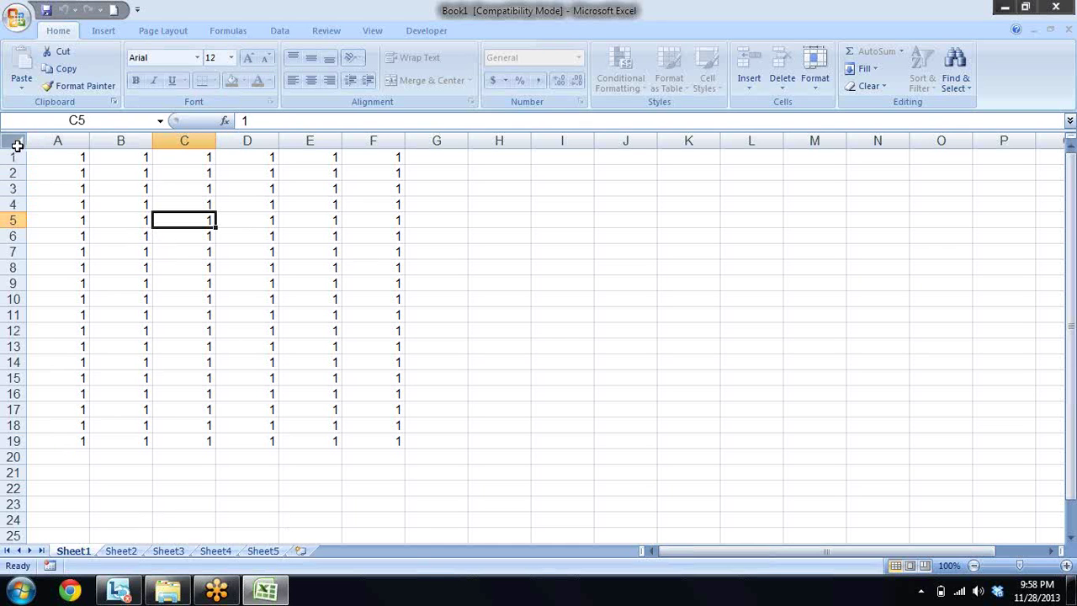
# Step: Unprotect Sheet1 and set every cell on the sheet back to Locked
pyautogui.rightClick(69, 557)
pyautogui.click(133, 469)
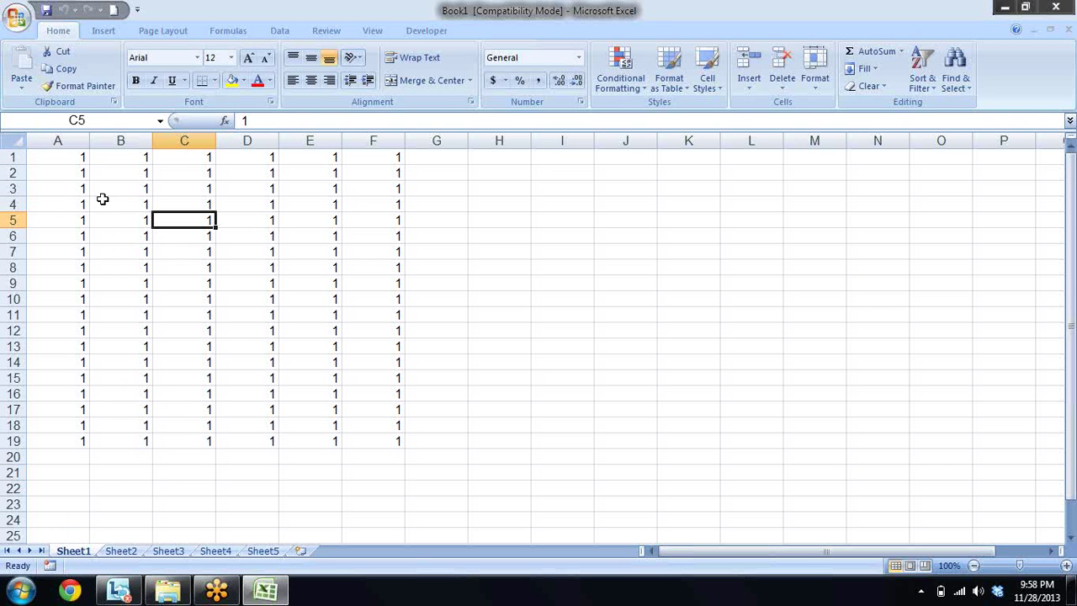
pyautogui.click(15, 142)
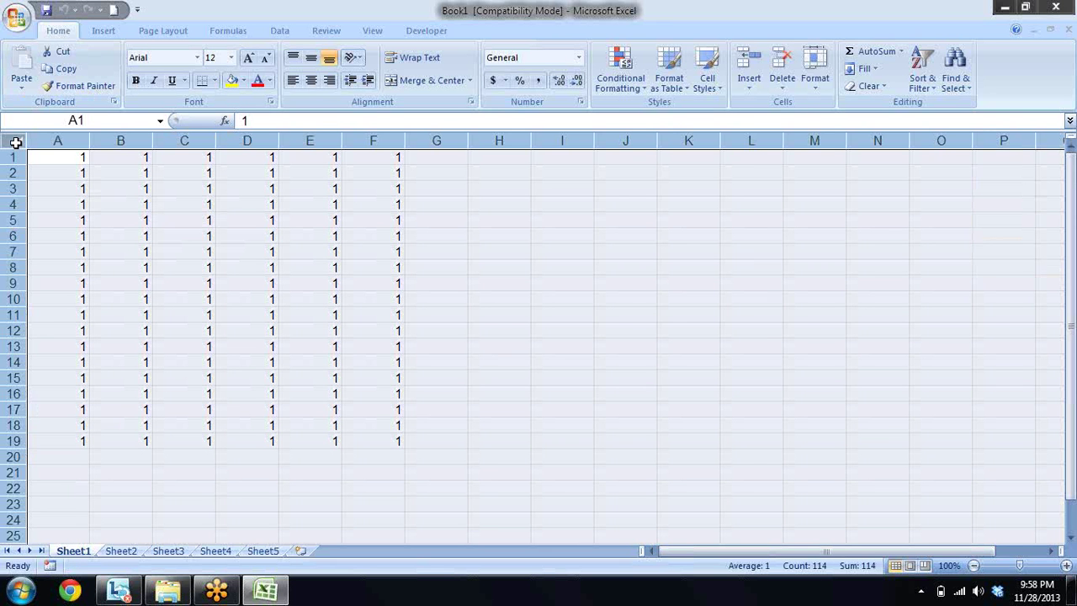
pyautogui.hotkey('ctrl', '1')
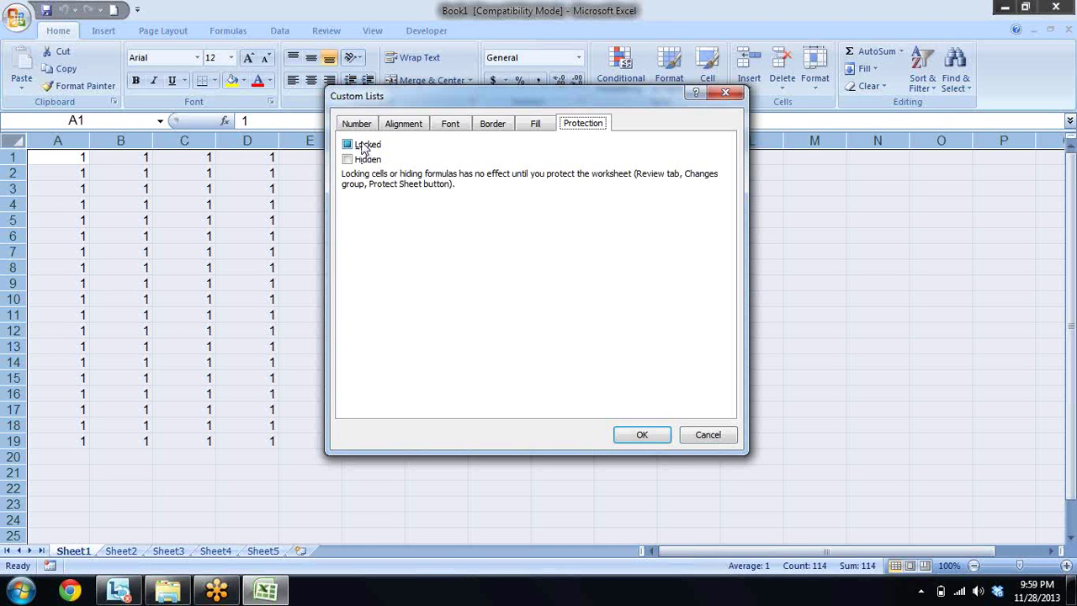
pyautogui.click(351, 149)
pyautogui.click(645, 434)
pyautogui.click(120, 217)
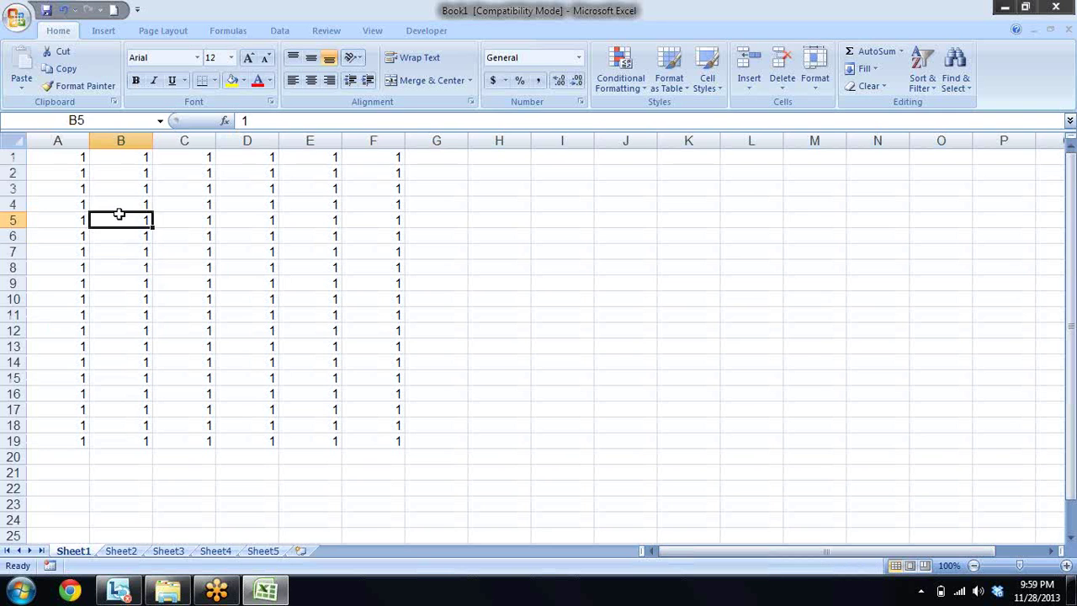
pyautogui.moveTo(75, 155); pyautogui.dragTo(82, 440)
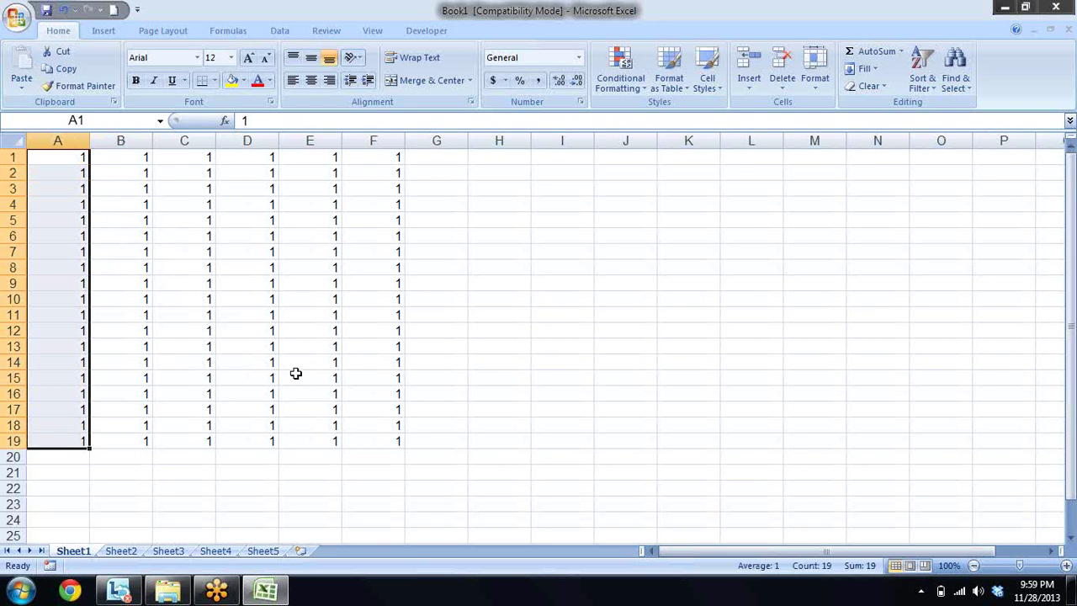
pyautogui.hotkey('ctrl', '1')
pyautogui.click(368, 145)
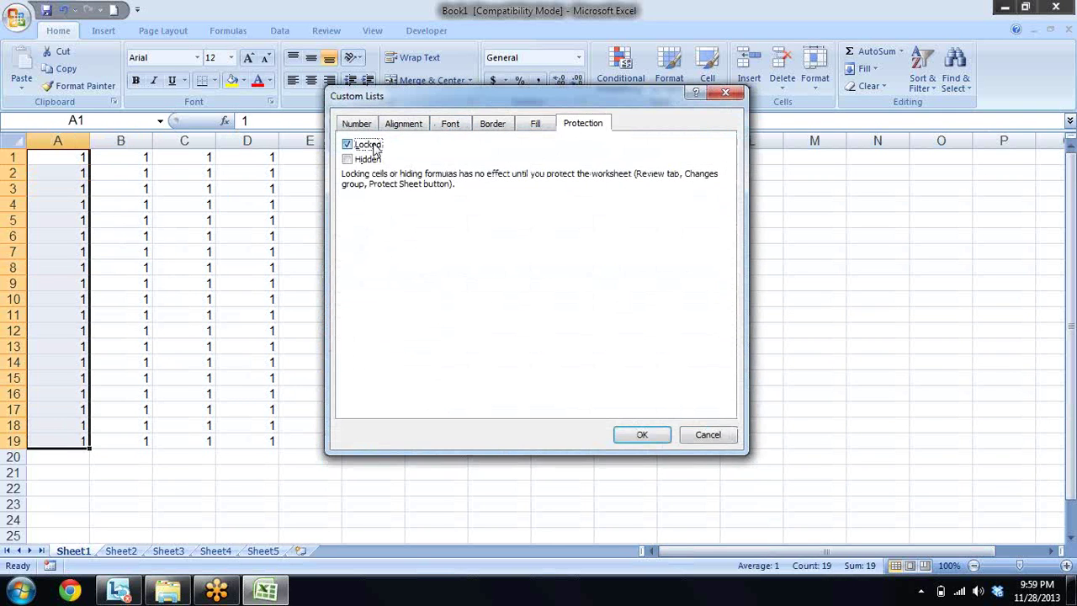
pyautogui.click(640, 433)
pyautogui.click(223, 347)
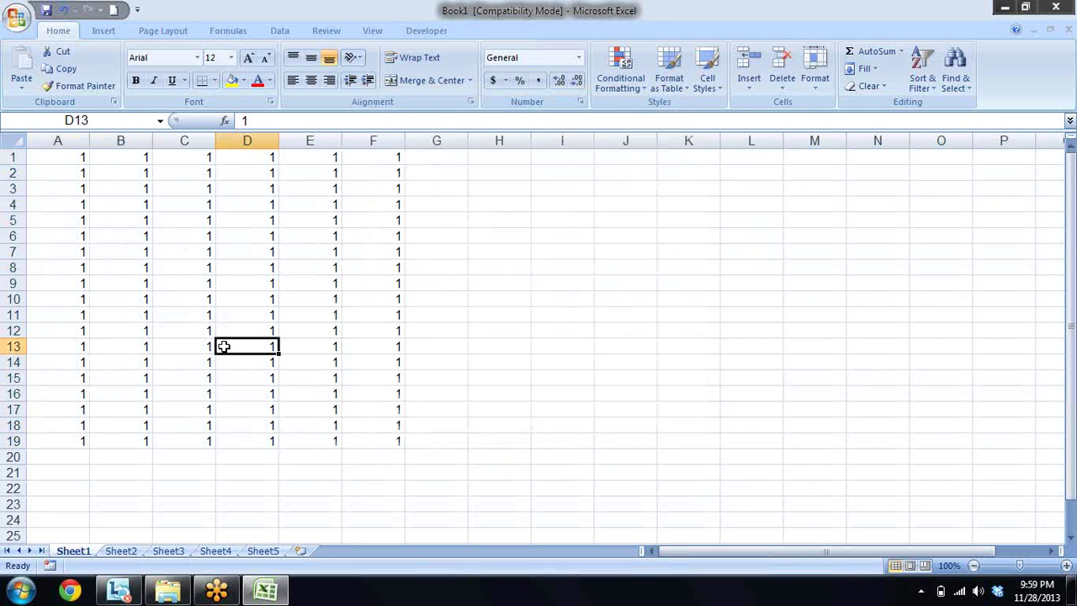
pyautogui.rightClick(74, 551)
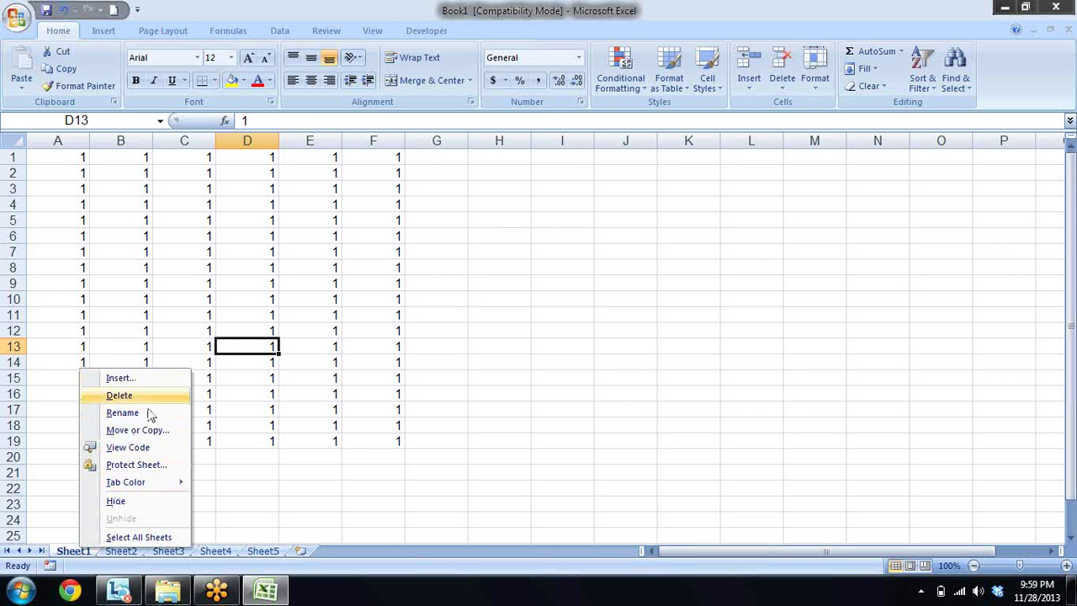
pyautogui.click(149, 464)
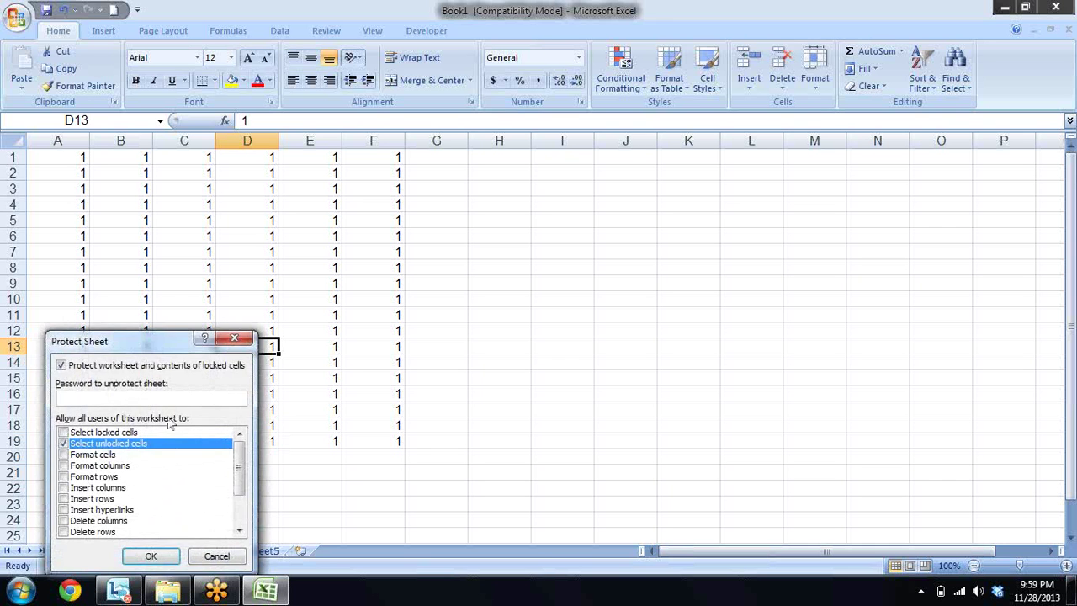
pyautogui.press('Return')
pyautogui.click(38, 189)
pyautogui.click(57, 336)
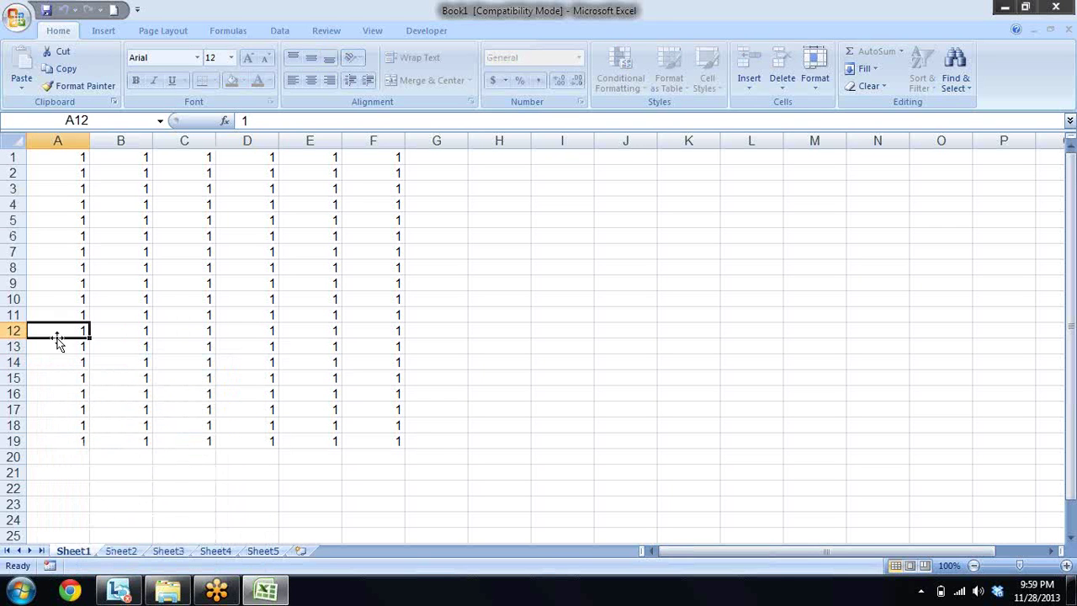
pyautogui.click(72, 421)
pyautogui.click(67, 328)
pyautogui.click(74, 246)
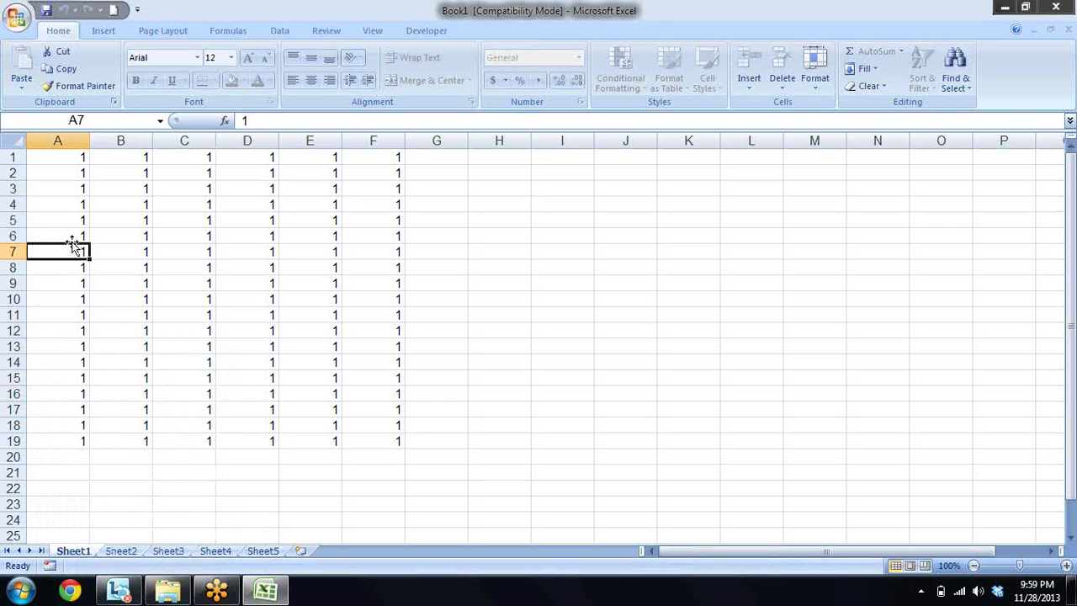
pyautogui.write('s')
pyautogui.press('Return')
pyautogui.write('d')
pyautogui.press('Return')
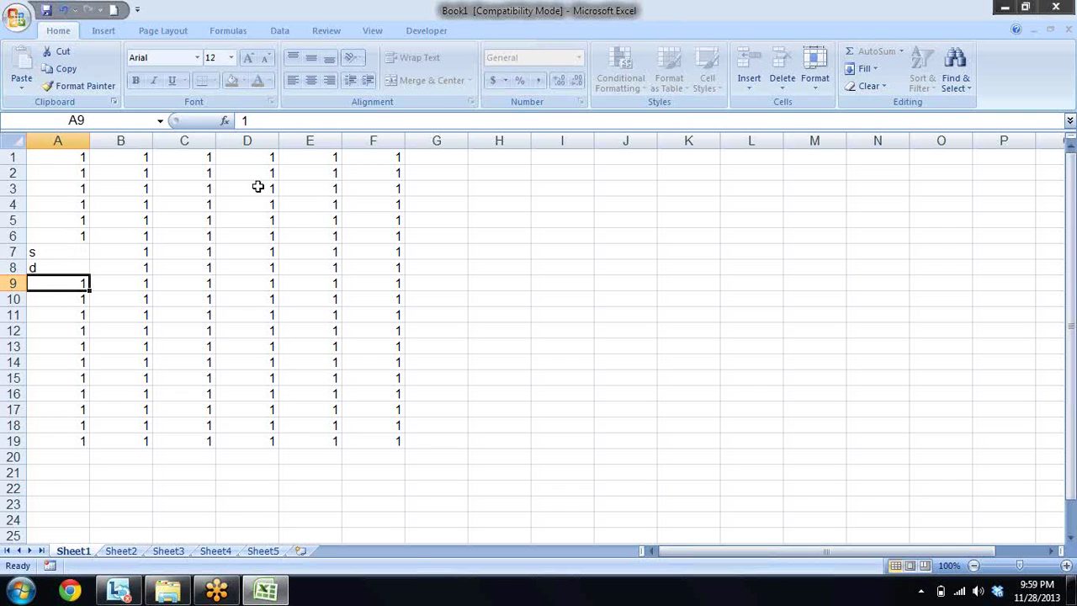
pyautogui.press('F2')
pyautogui.press('Escape')
pyautogui.rightClick(87, 555)
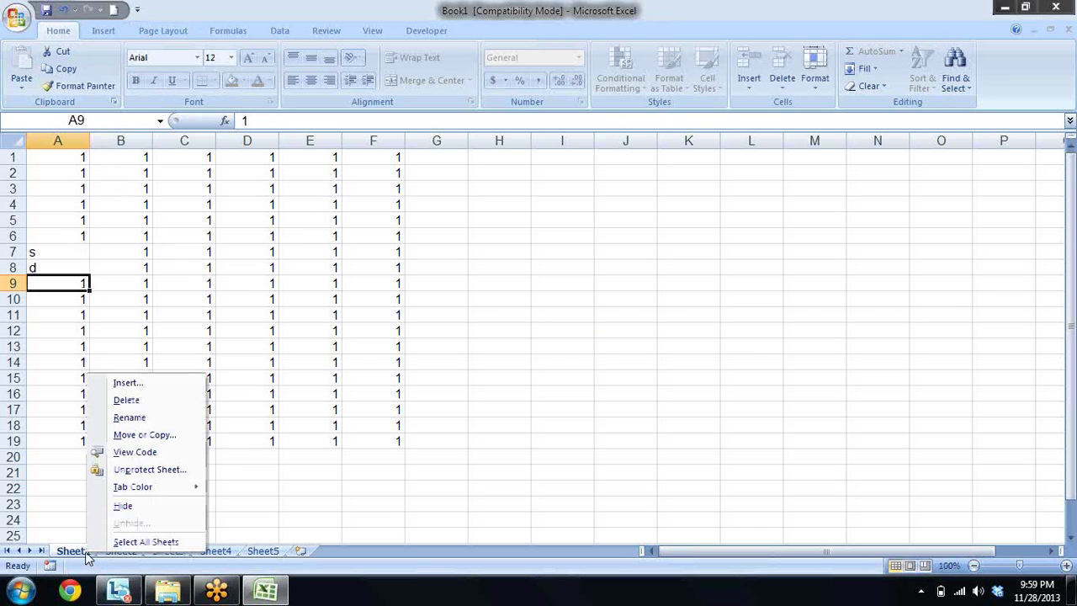
pyautogui.click(164, 469)
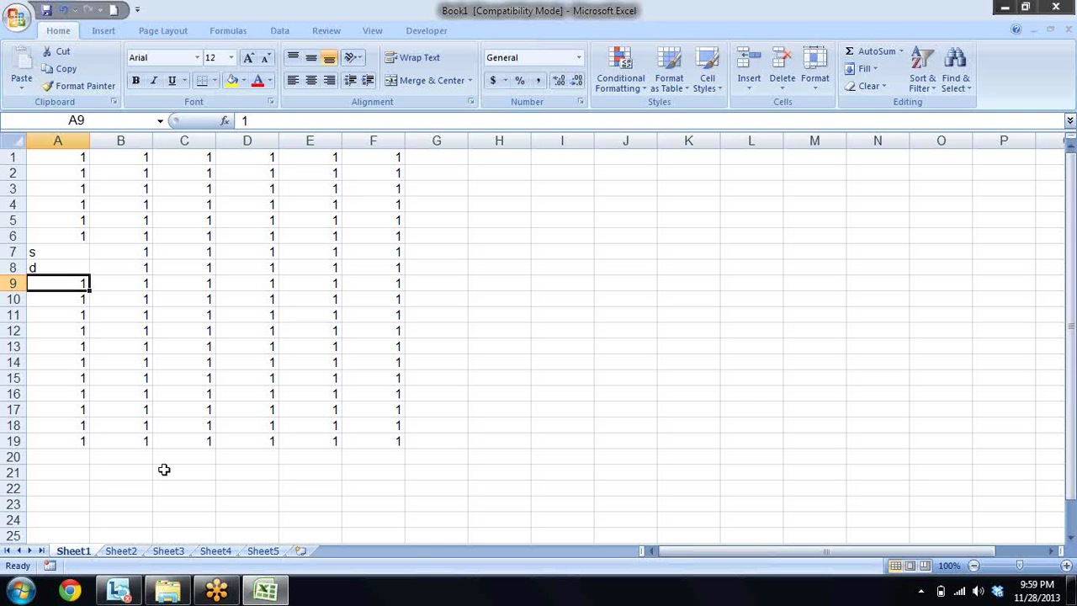
pyautogui.moveTo(570, 170); pyautogui.dragTo(589, 158)
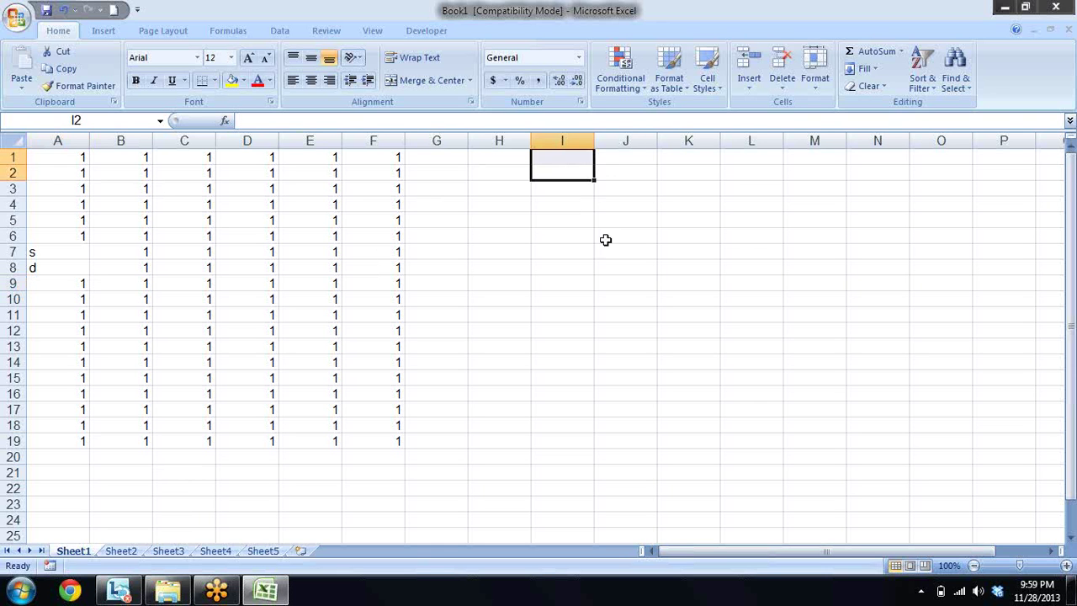
pyautogui.click(557, 171)
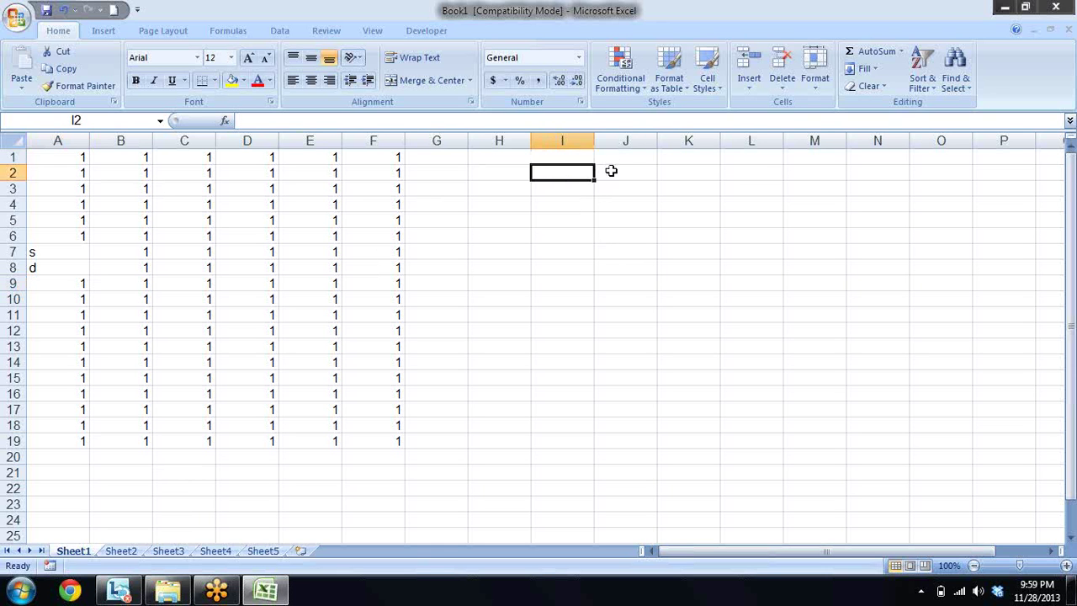
# Step: On Sheet2, enter the label Name in cell B2
pyautogui.click(130, 554)
pyautogui.click(132, 175)
pyautogui.write('f')
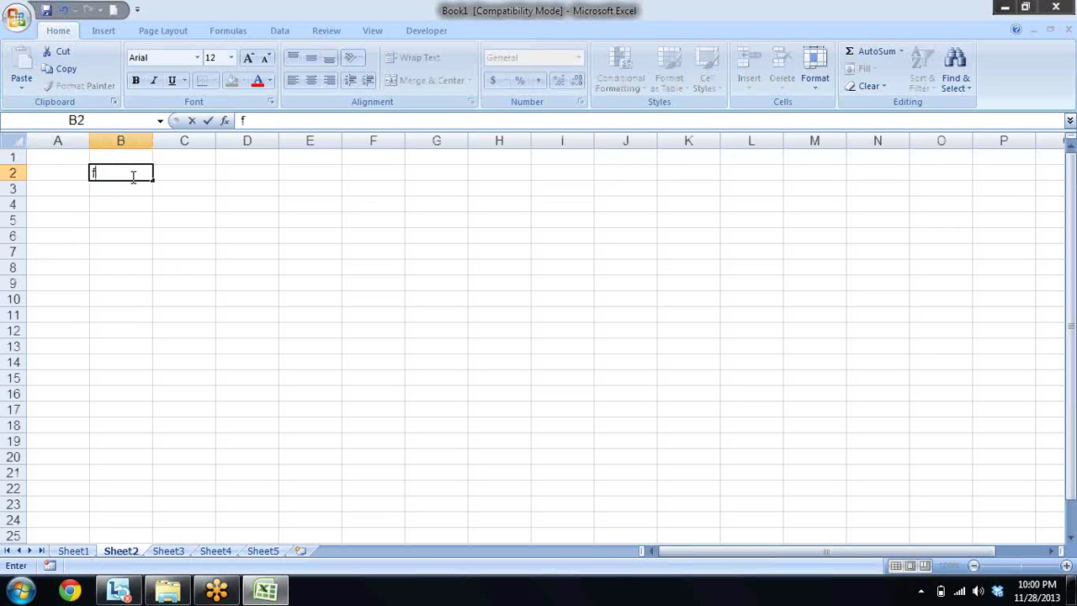
pyautogui.write('N')
pyautogui.press('BackSpace')
pyautogui.press('BackSpace')
pyautogui.press('BackSpace')
pyautogui.write('ame')
pyautogui.press('Tab')
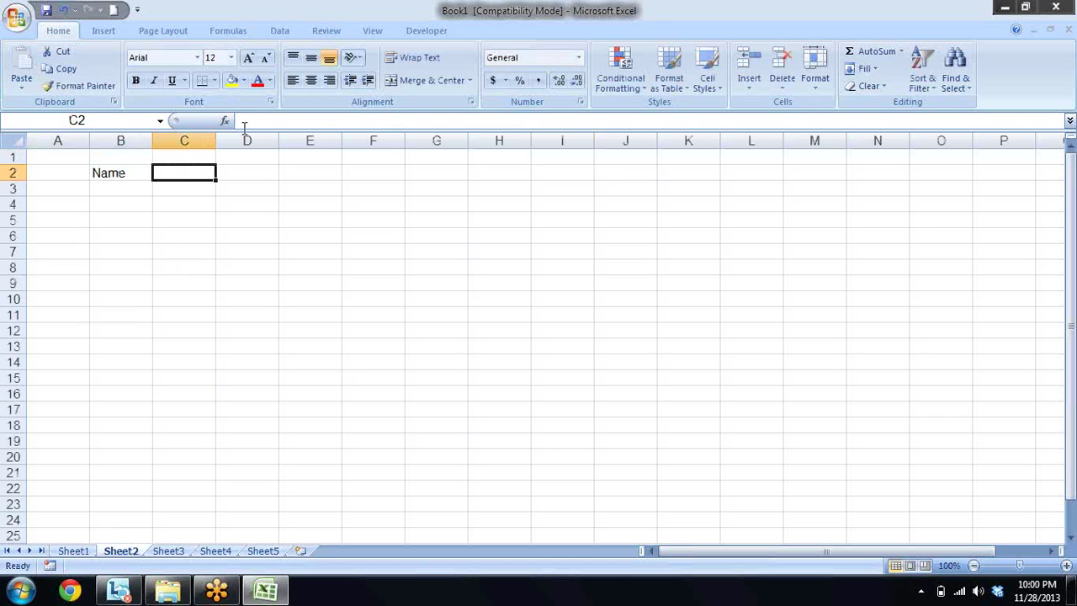
# Step: Fill C2 yellow and add the labels City in B4 and Age in B6
pyautogui.click(233, 80)
pyautogui.press('Down')
pyautogui.press('Down')
pyautogui.press('Left')
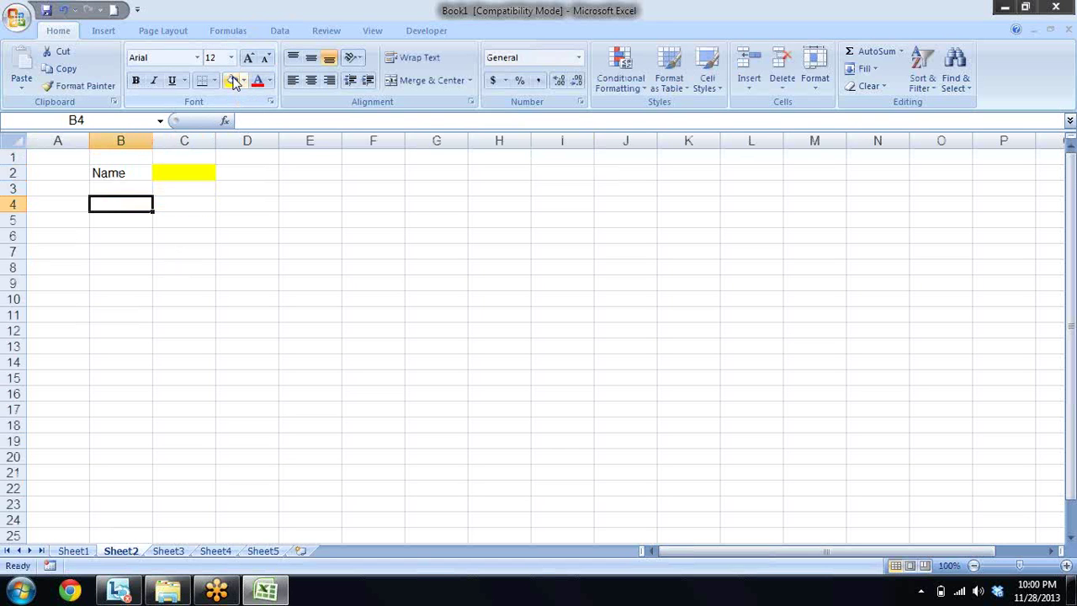
pyautogui.write('City')
pyautogui.press('Return')
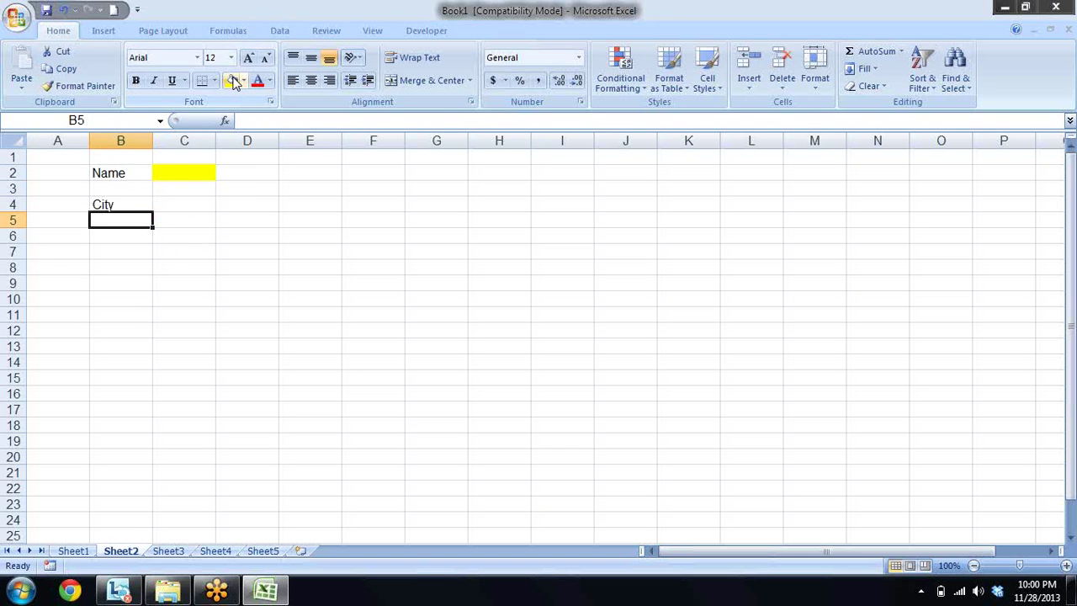
pyautogui.press('Return')
pyautogui.write('Age')
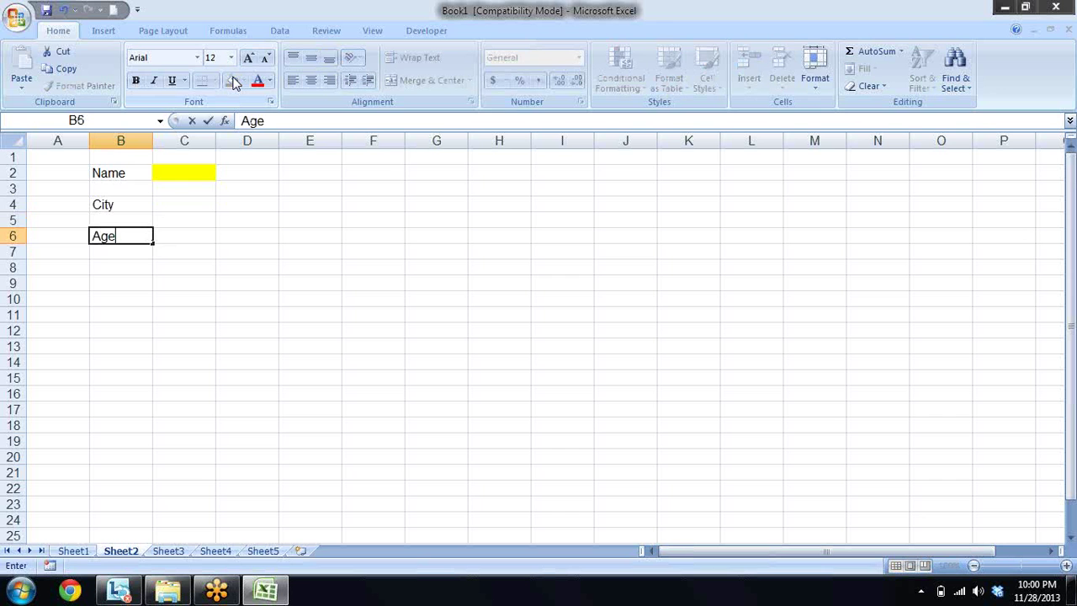
pyautogui.press('Return')
# Step: Copy the yellow fill from C2 into cells C4 and C6
pyautogui.press('Up')
pyautogui.press('Up')
pyautogui.press('Up')
pyautogui.press('Up')
pyautogui.press('Up')
pyautogui.press('Right')
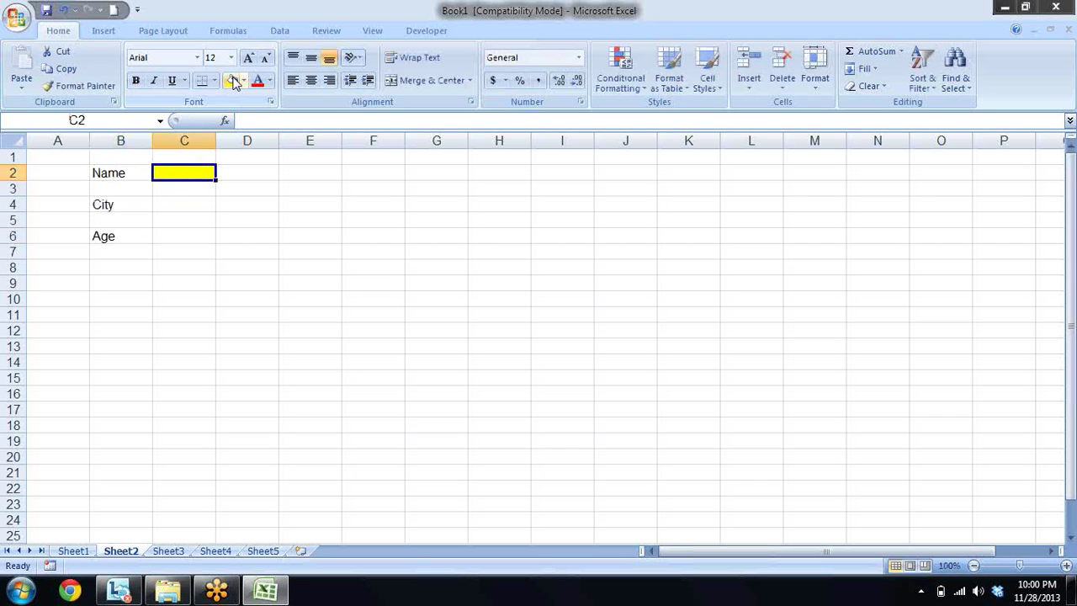
pyautogui.hotkey('ctrl', 'c')
pyautogui.press('Down')
pyautogui.press('Down')
pyautogui.press('Return')
pyautogui.press('Down')
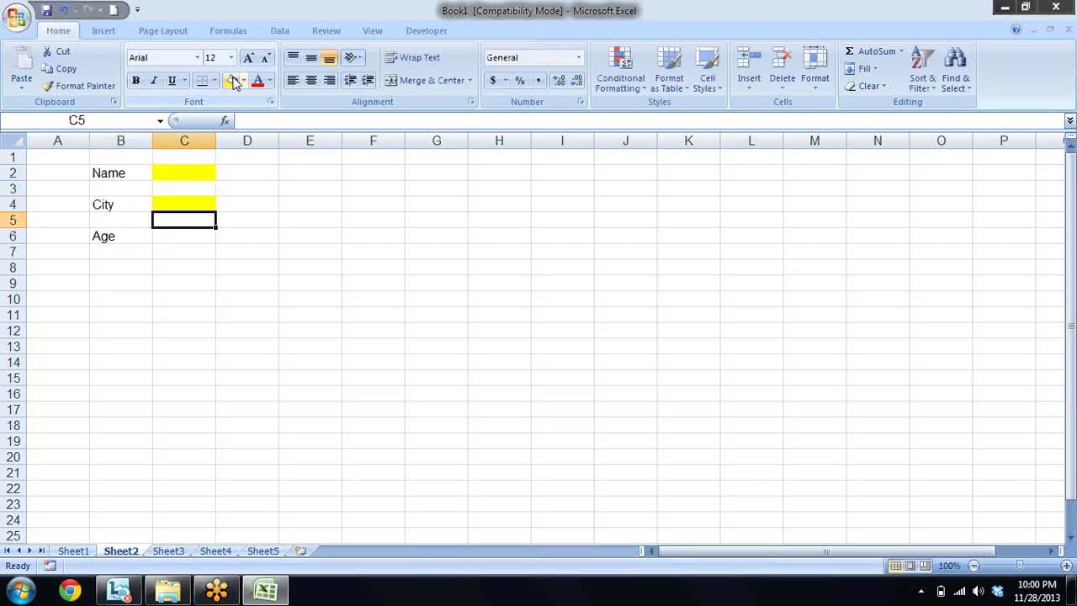
pyautogui.press('Up')
pyautogui.hotkey('ctrl', 'c')
pyautogui.press('Down')
pyautogui.press('Down')
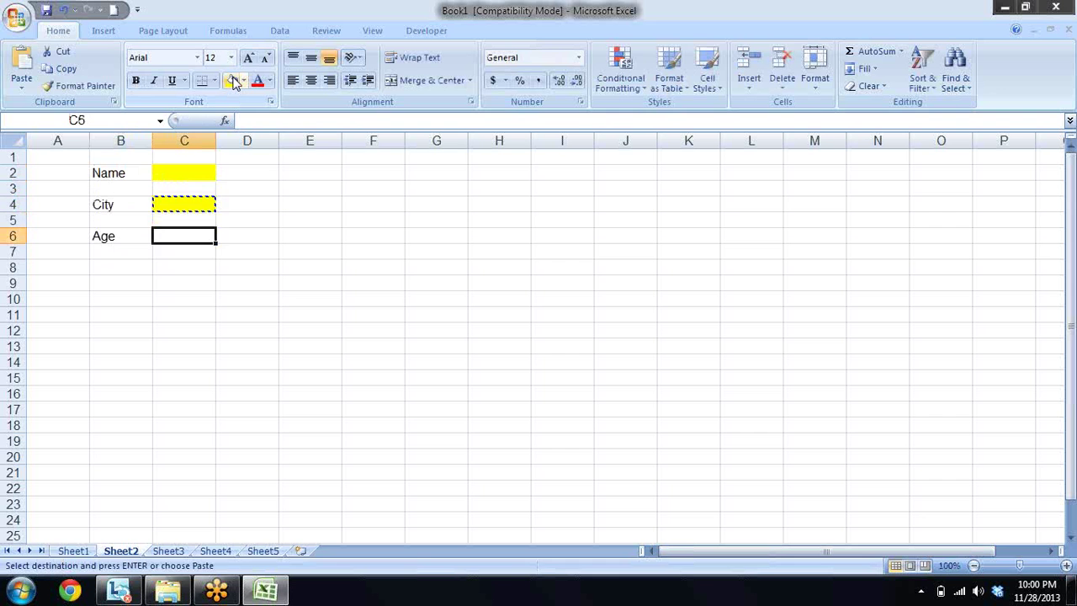
pyautogui.press('Return')
pyautogui.press('Up')
pyautogui.press('Up')
pyautogui.press('Up')
pyautogui.press('Up')
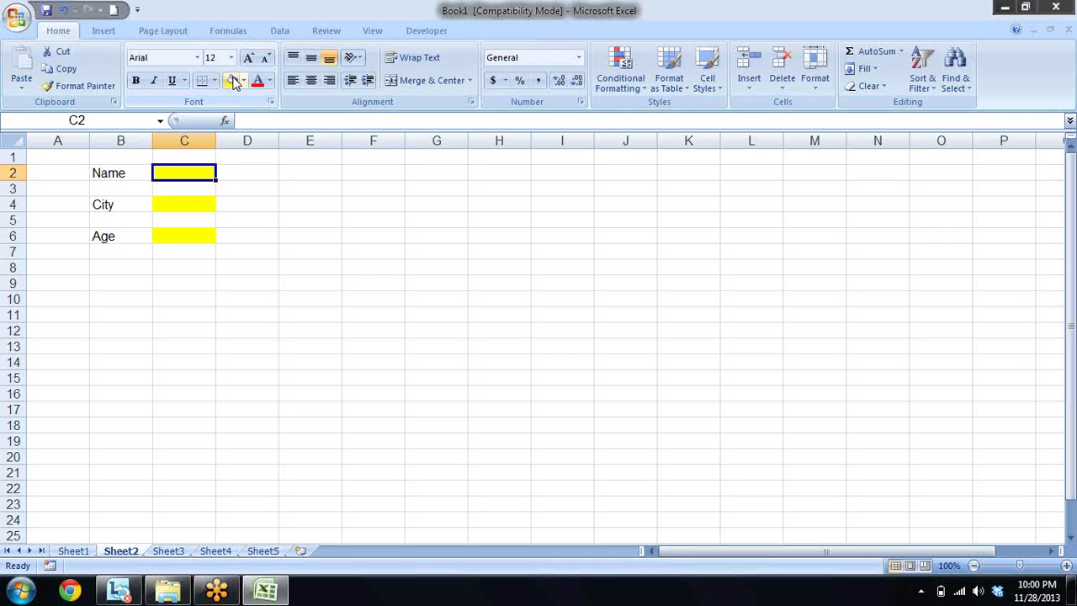
pyautogui.press('Down')
pyautogui.press('Down')
pyautogui.press('Down')
pyautogui.press('Down')
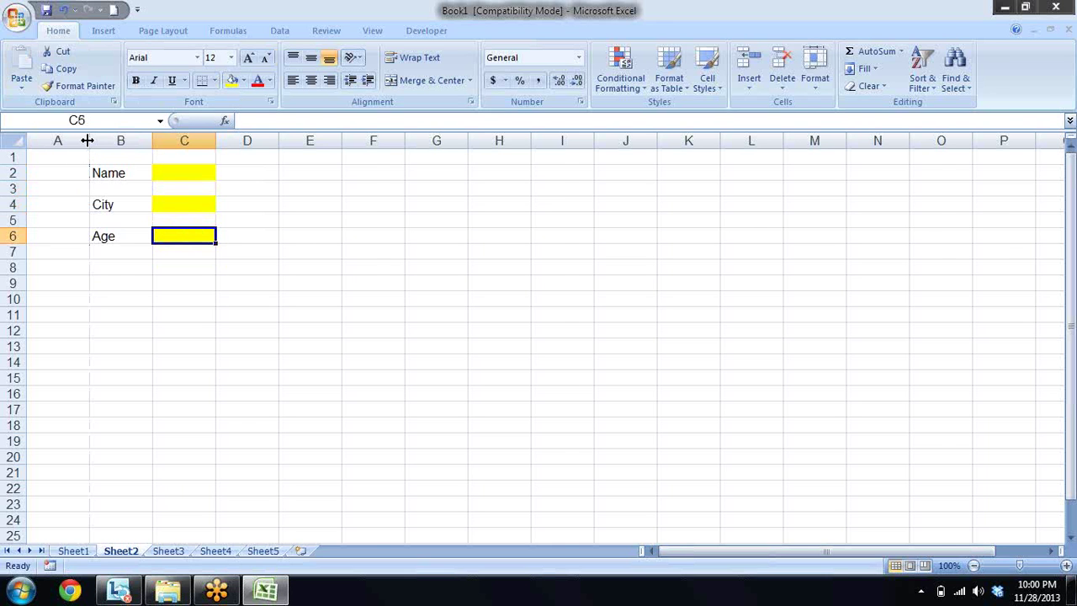
# Step: Narrow columns A and D and fill A7:D7 orange
pyautogui.moveTo(88, 140); pyautogui.dragTo(58, 141)
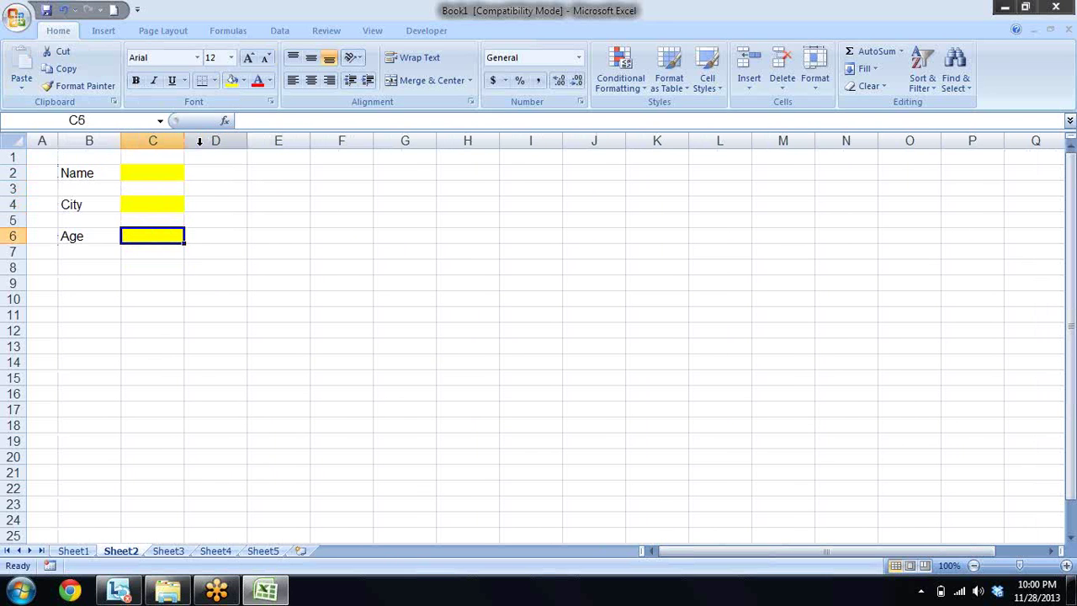
pyautogui.moveTo(245, 140); pyautogui.dragTo(214, 140)
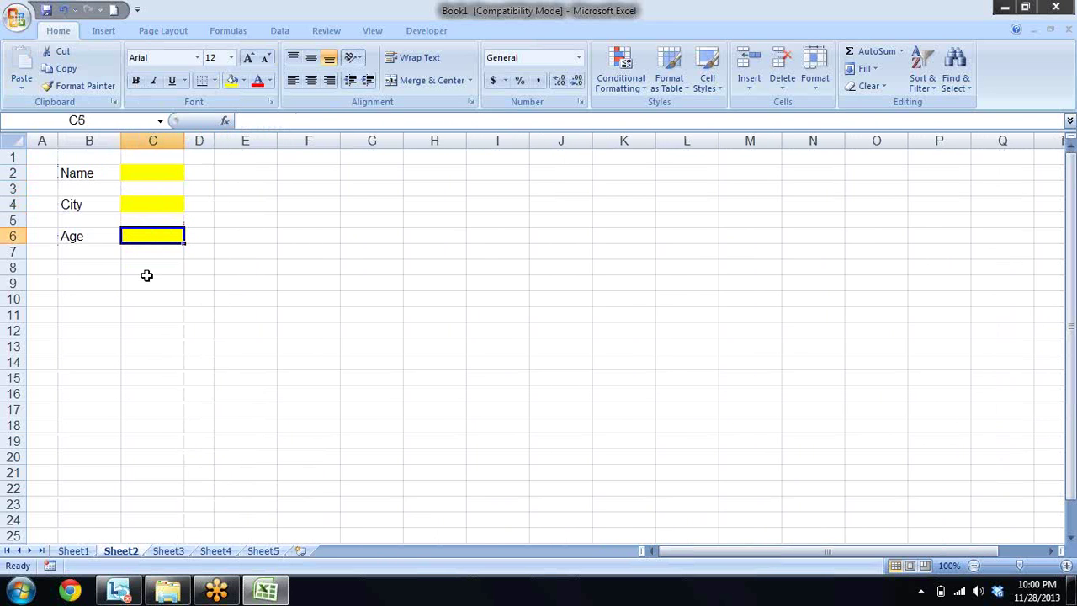
pyautogui.moveTo(34, 252); pyautogui.dragTo(193, 254)
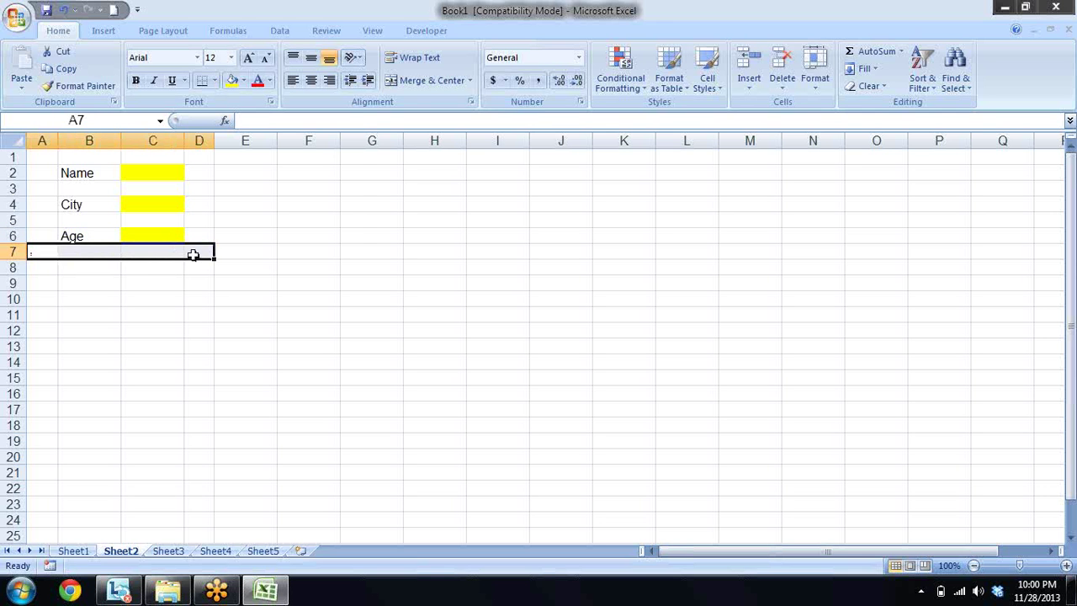
pyautogui.click(244, 80)
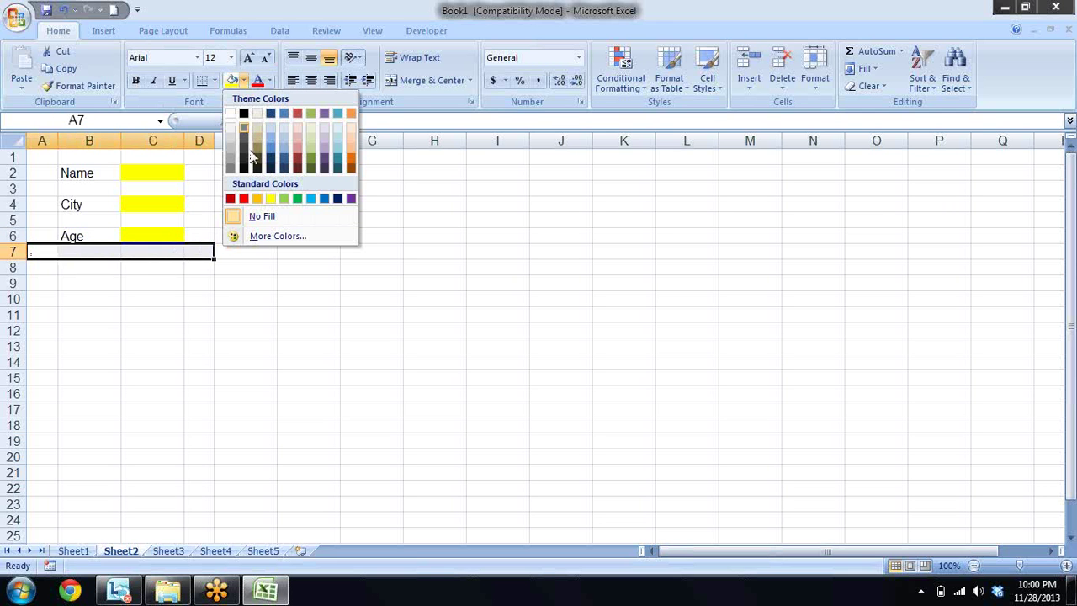
pyautogui.click(258, 200)
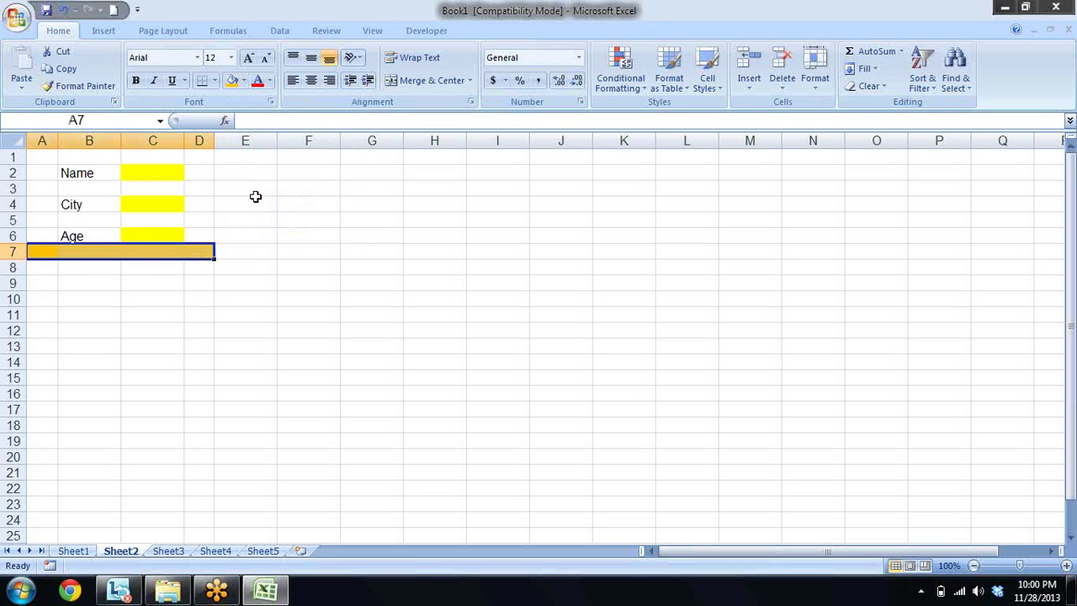
# Step: Fill D1:D6, A1:D1 and A1:A6 orange to frame the form
pyautogui.click(201, 234)
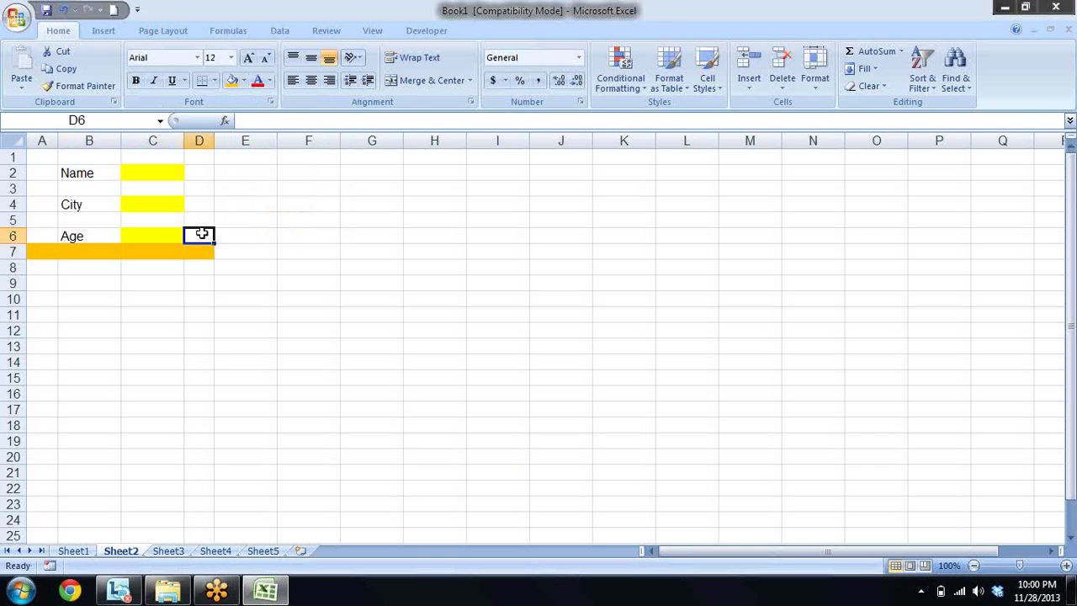
pyautogui.hotkey('ctrl', 'shift', 'Up')
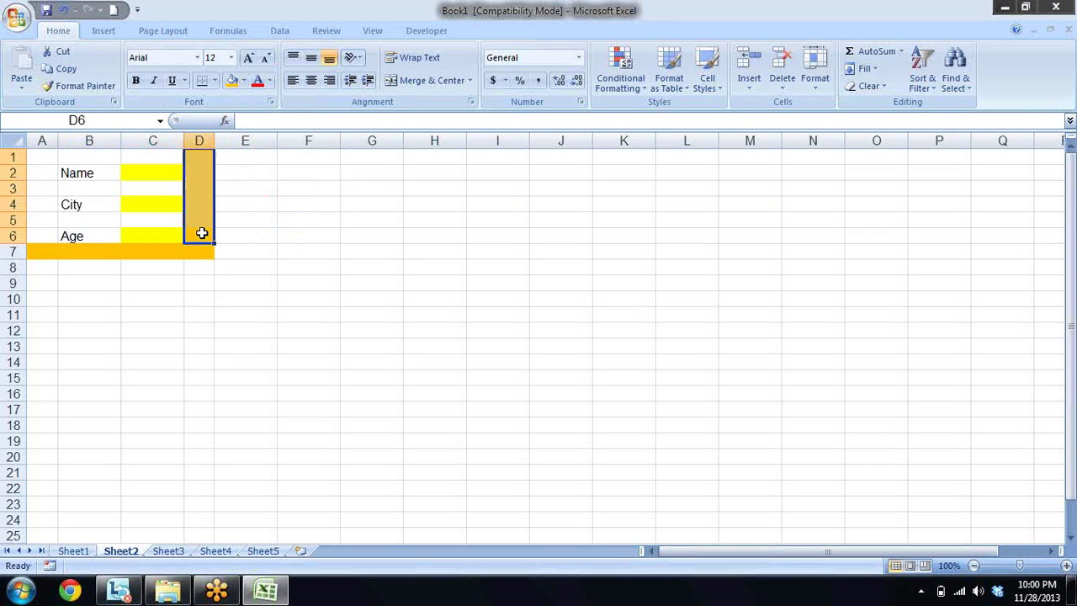
pyautogui.press('Up')
pyautogui.press('Up')
pyautogui.press('Up')
pyautogui.press('Up')
pyautogui.press('Up')
pyautogui.hotkey('shift', 'Left')
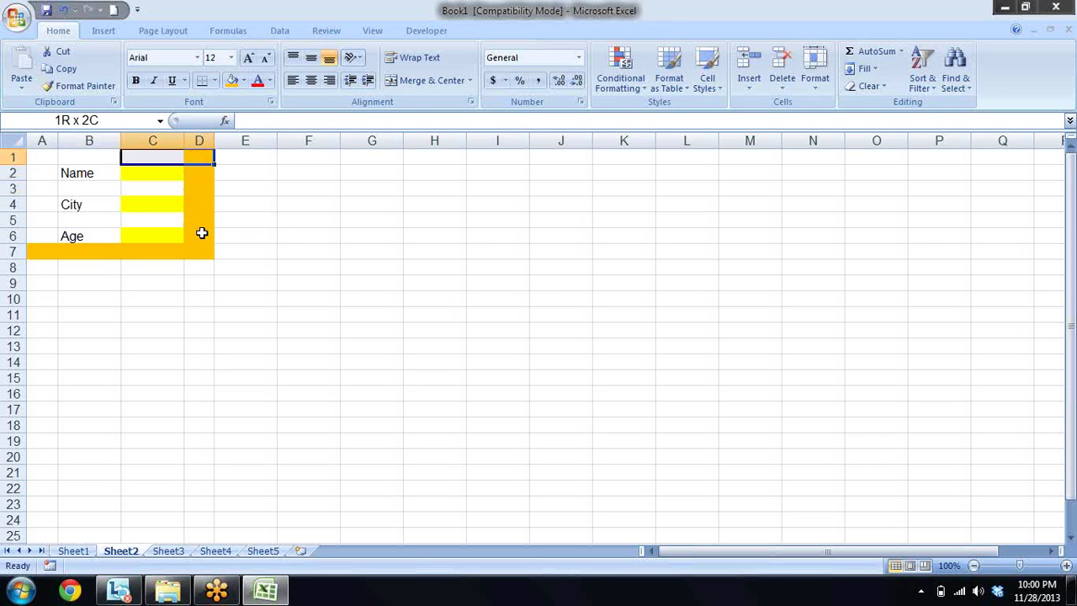
pyautogui.hotkey('shift', 'Left')
pyautogui.hotkey('shift', 'Left')
pyautogui.hotkey('ctrl', 'y')
pyautogui.press('Left')
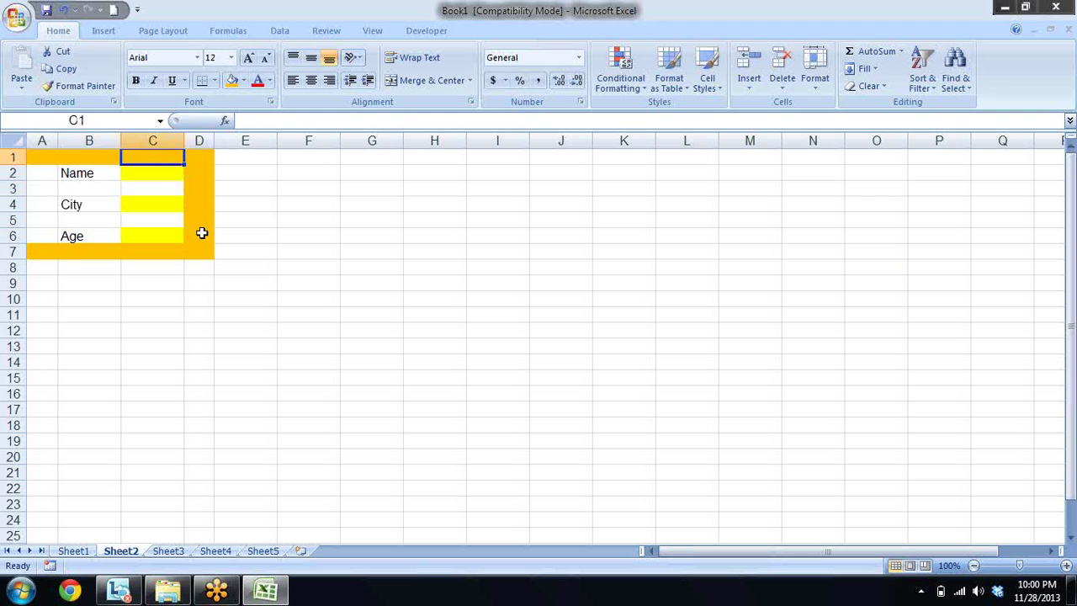
pyautogui.press('Left')
pyautogui.press('Left')
pyautogui.hotkey('shift', 'Down')
pyautogui.hotkey('shift', 'Down')
pyautogui.hotkey('shift', 'Down')
pyautogui.hotkey('shift', 'Down')
pyautogui.hotkey('shift', 'Down')
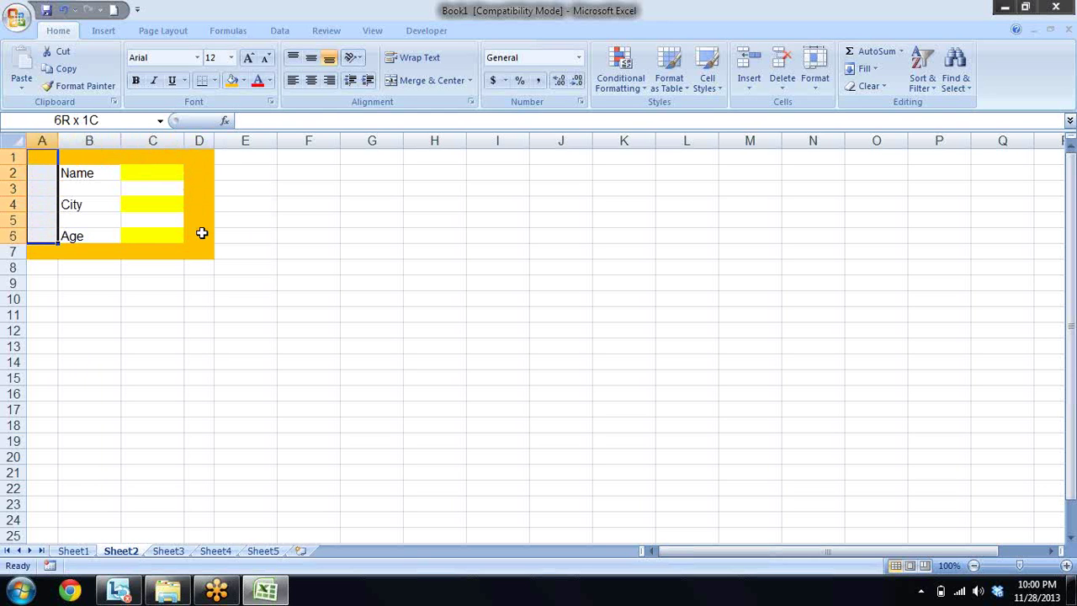
pyautogui.hotkey('ctrl', 'y')
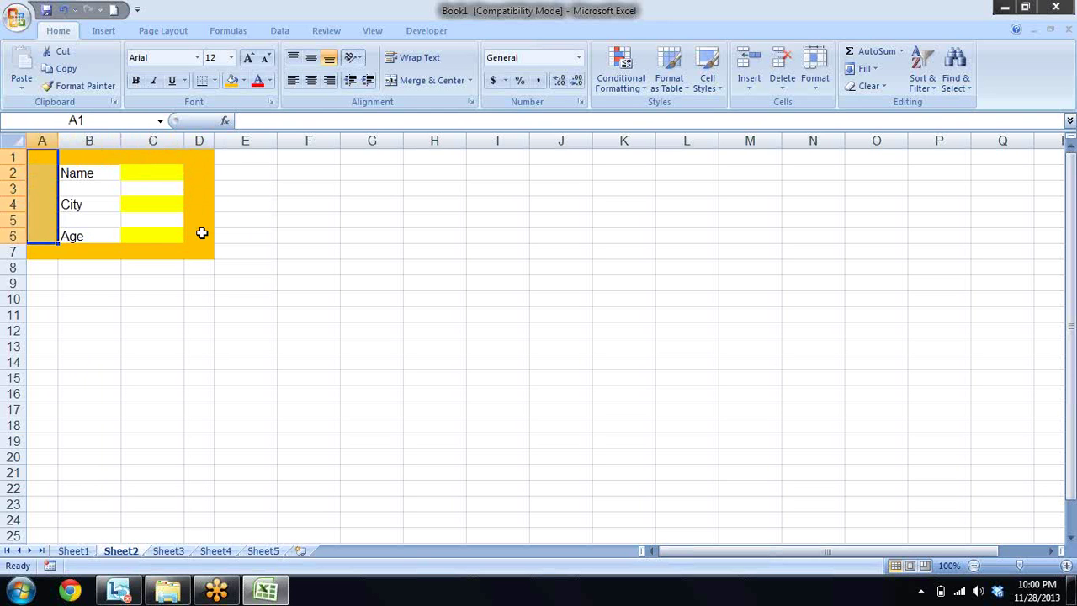
# Step: Fill rows A3:D3 and A5:D5 orange, narrow column B and widen column C
pyautogui.press('Down')
pyautogui.press('Down')
pyautogui.hotkey('shift', 'Right')
pyautogui.hotkey('shift', 'Right')
pyautogui.hotkey('shift', 'Right')
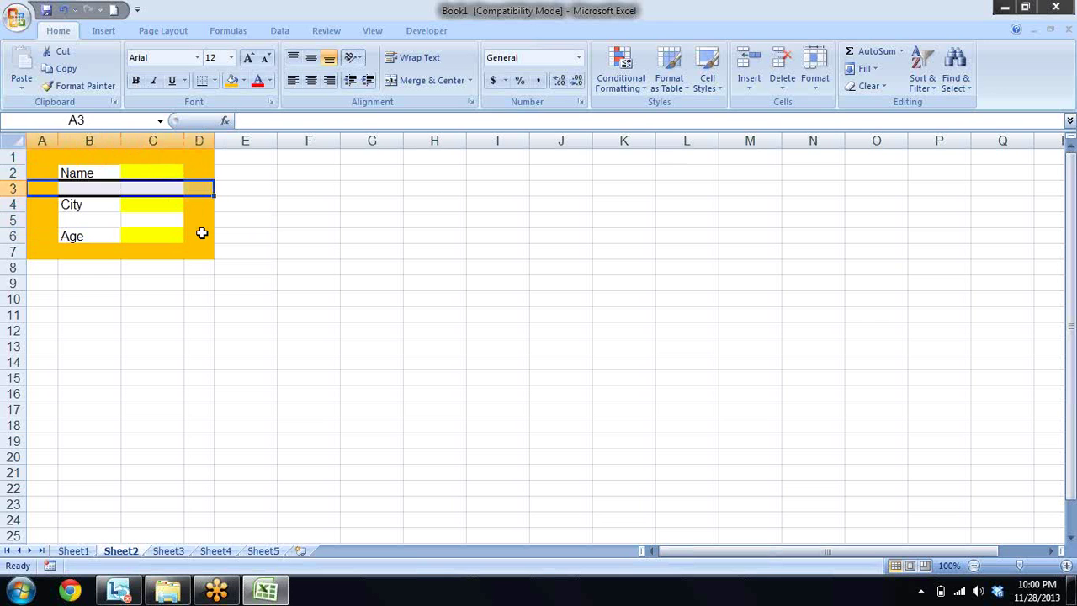
pyautogui.hotkey('ctrl', 'y')
pyautogui.press('Down')
pyautogui.press('Down')
pyautogui.hotkey('shift', 'Right')
pyautogui.hotkey('shift', 'Right')
pyautogui.hotkey('shift', 'Right')
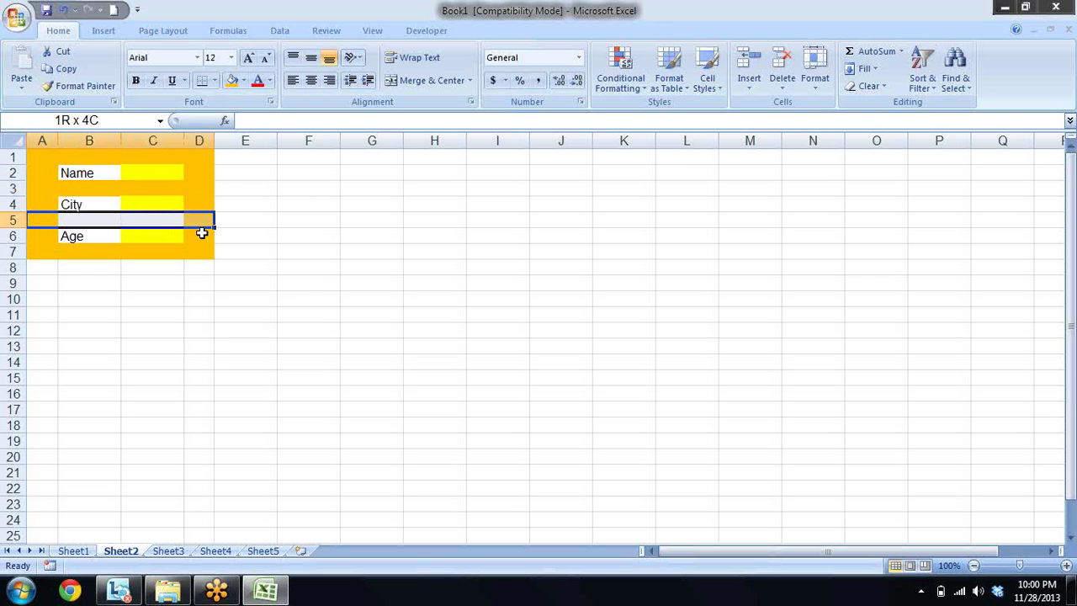
pyautogui.hotkey('ctrl', 'y')
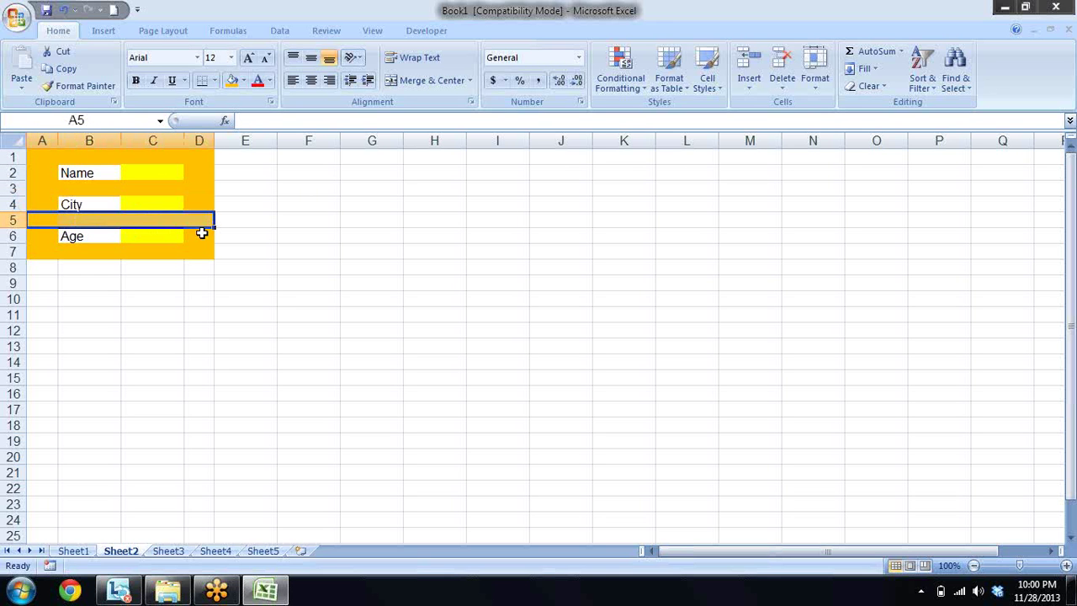
pyautogui.press('Down')
pyautogui.press('Down')
pyautogui.press('Up')
pyautogui.press('Up')
pyautogui.press('Up')
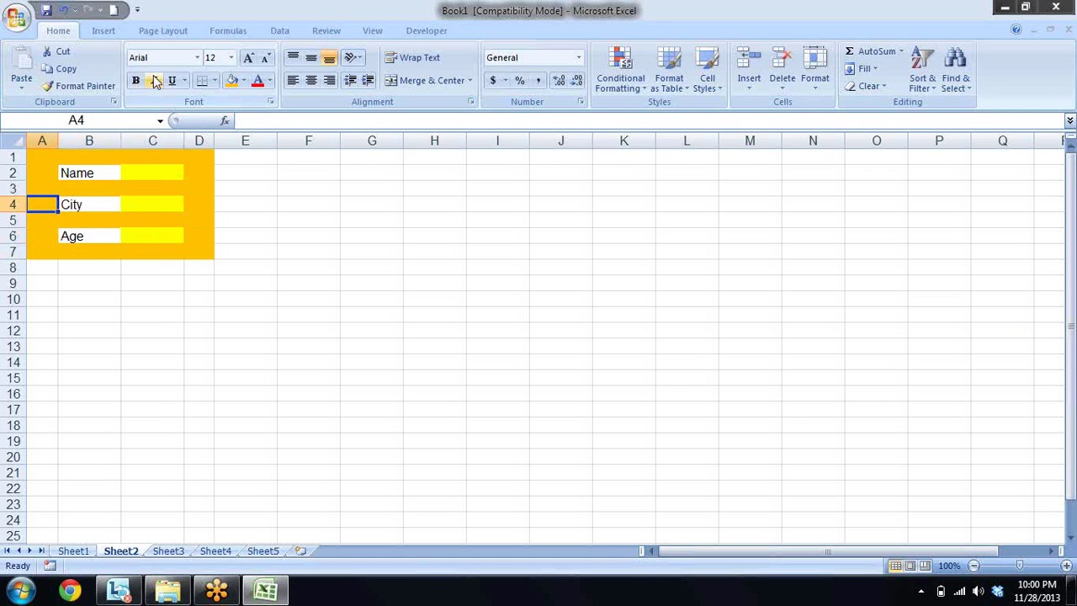
pyautogui.moveTo(120, 141); pyautogui.dragTo(98, 141)
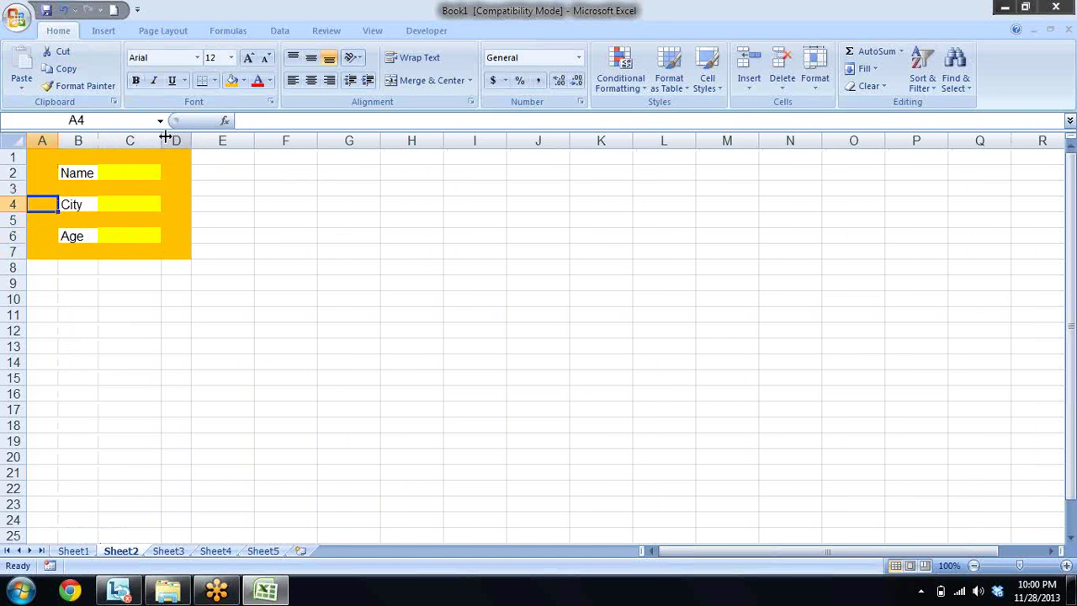
pyautogui.moveTo(169, 141); pyautogui.dragTo(246, 141)
# Step: Check the input cells' protection setting, then set every cell on Sheet2 to Locked
pyautogui.click(202, 184)
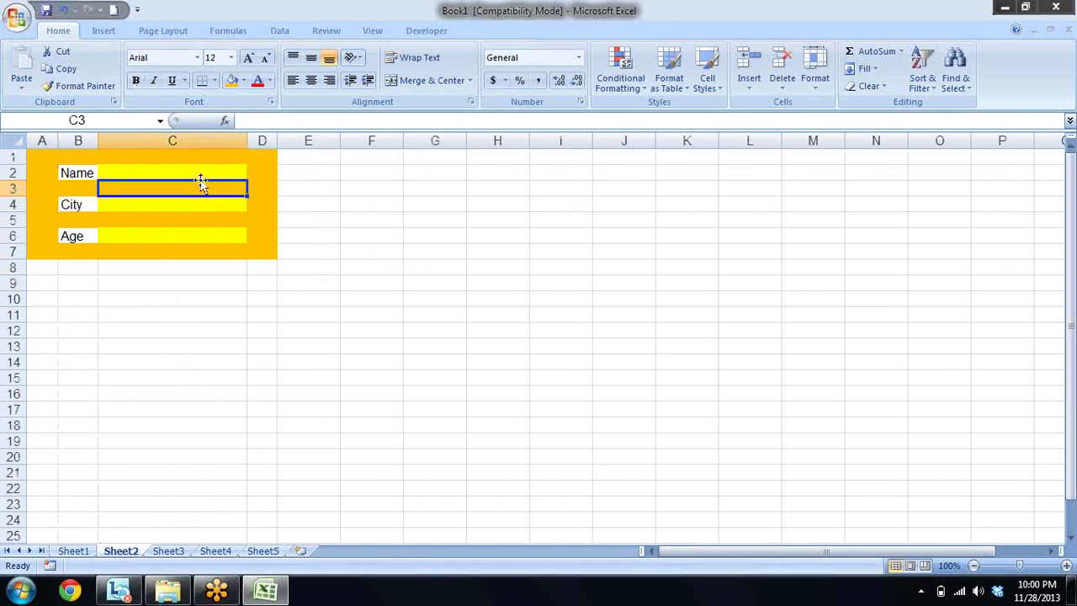
pyautogui.click(199, 172)
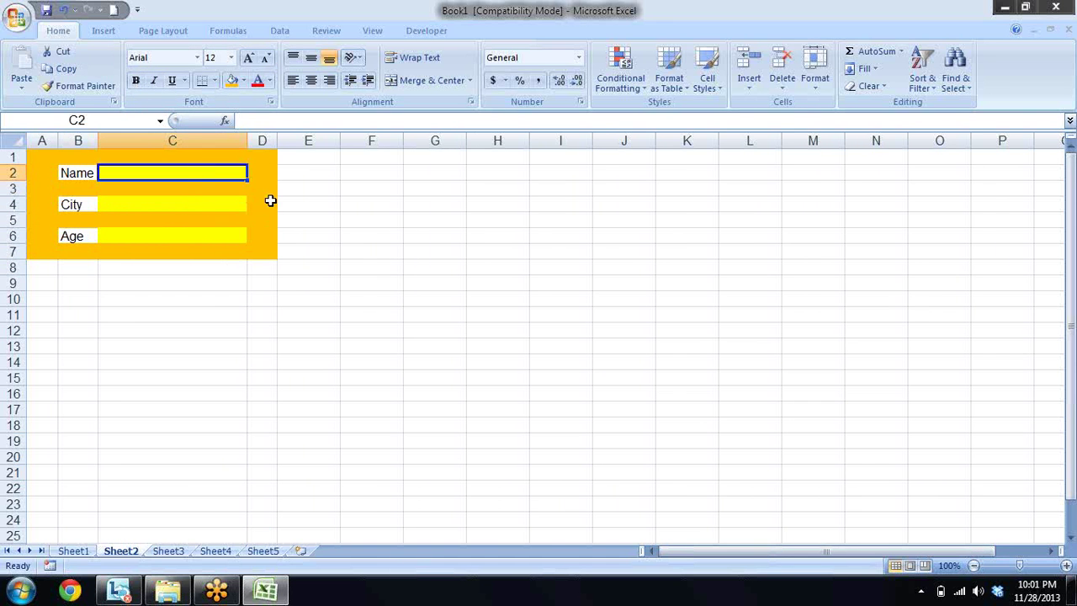
pyautogui.click(221, 203)
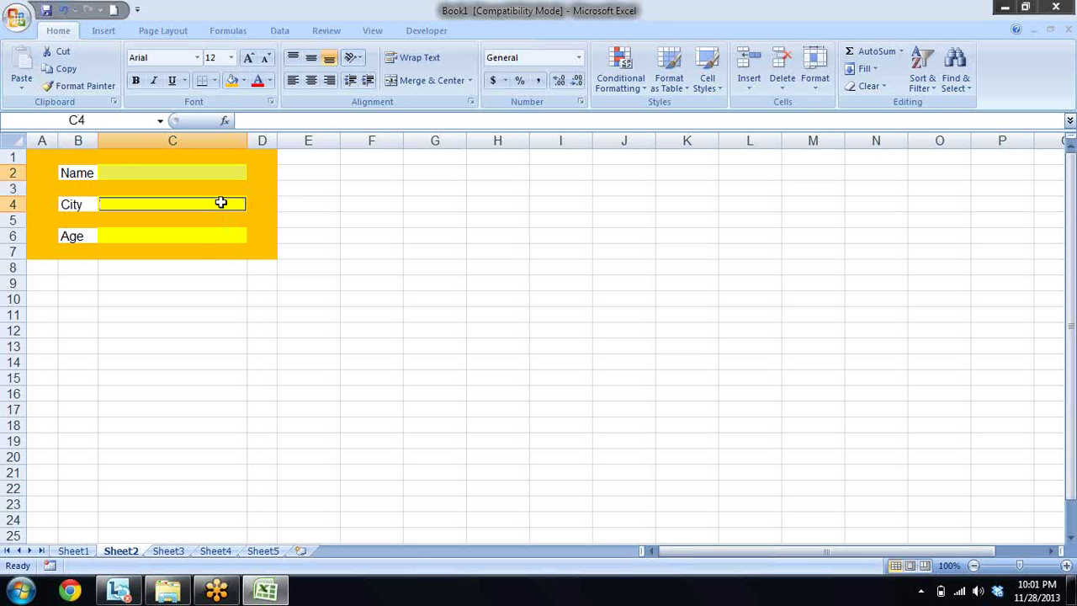
pyautogui.click(212, 237)
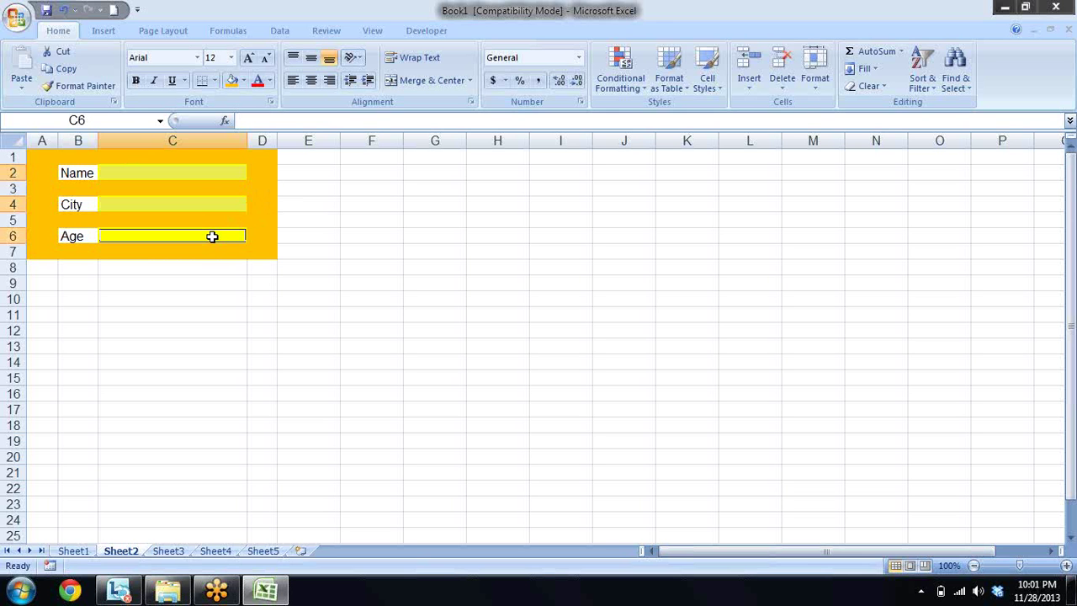
pyautogui.hotkey('ctrl', '1')
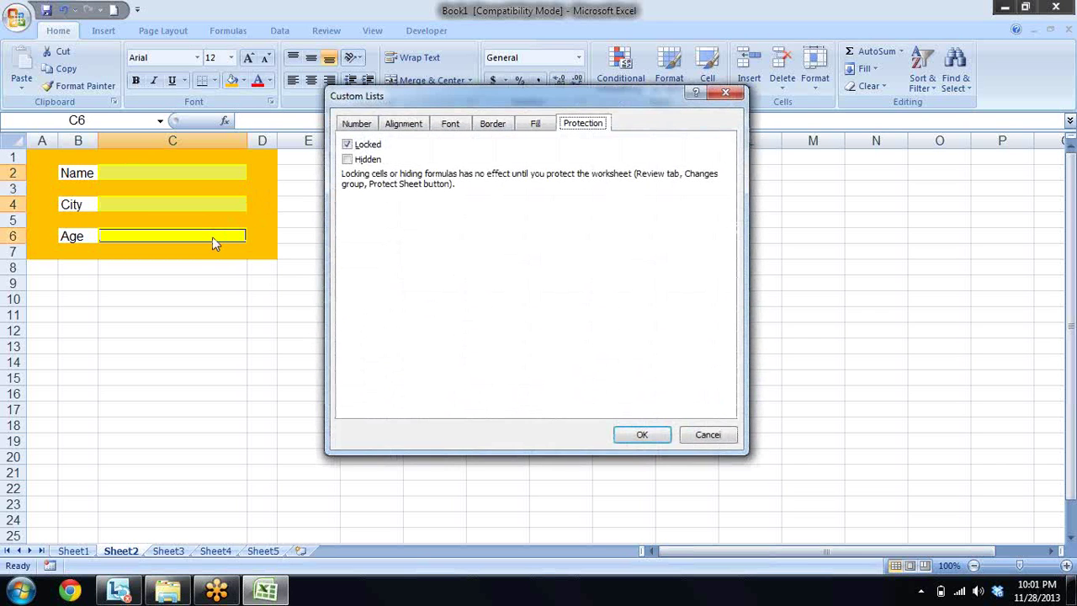
pyautogui.press('Return')
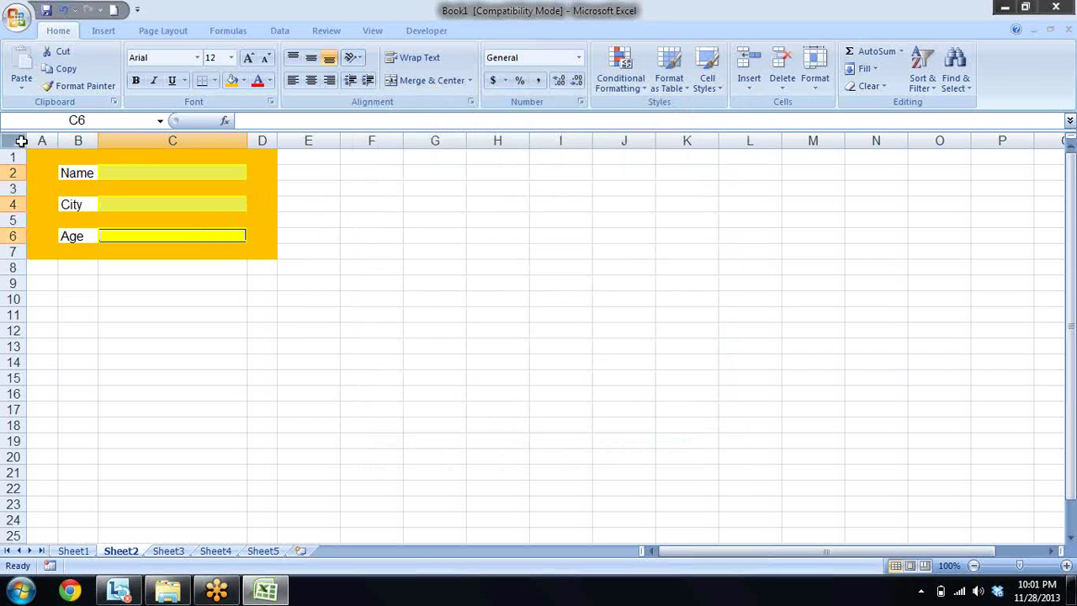
pyautogui.click(21, 141)
pyautogui.hotkey('ctrl', '1')
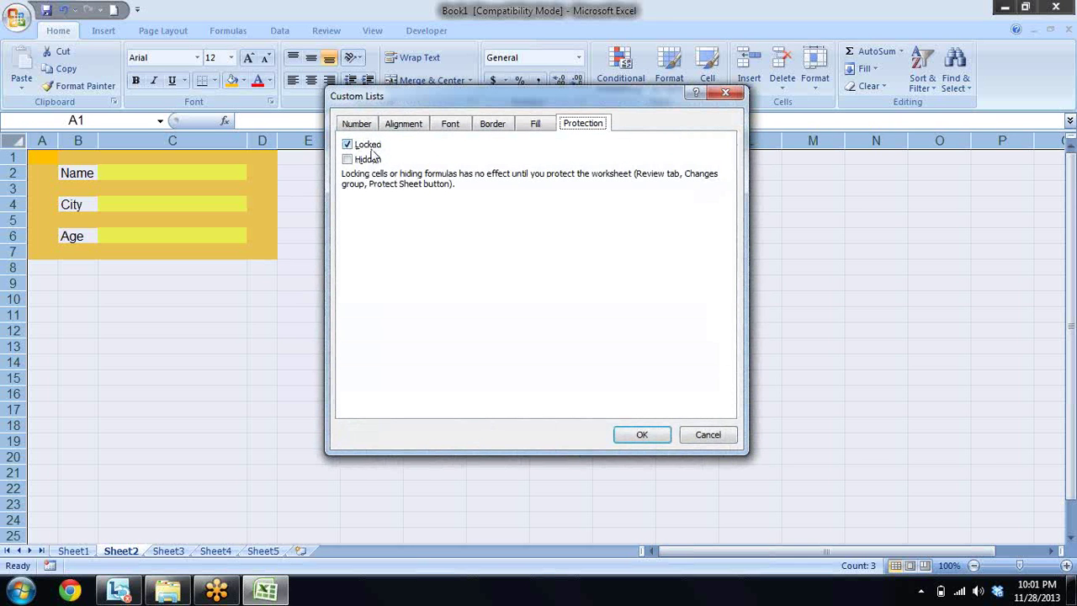
pyautogui.click(639, 435)
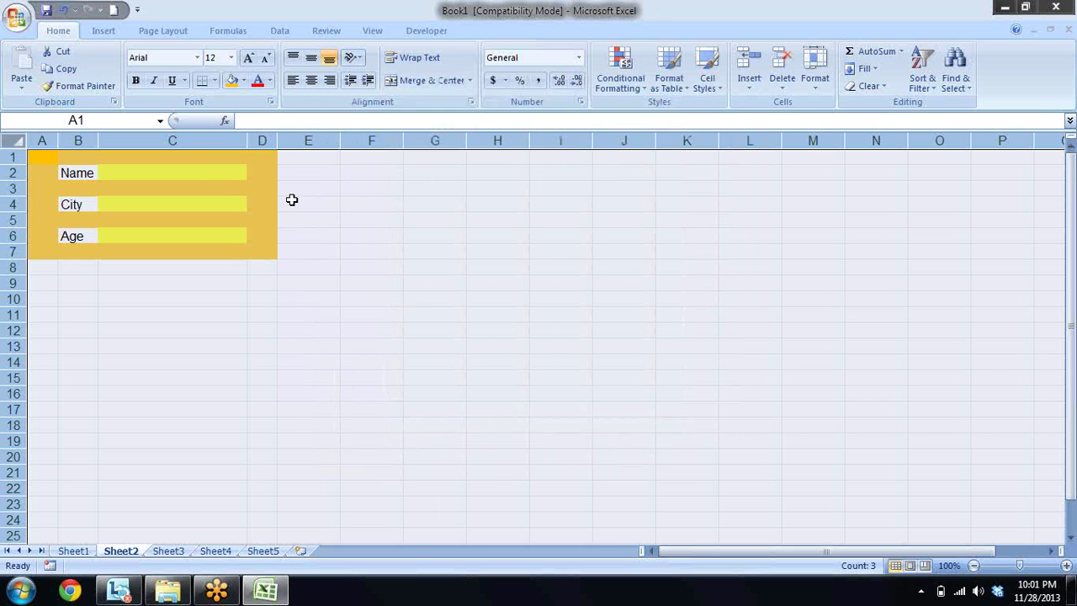
# Step: Unlock the input cells C2, C4 and C6
pyautogui.click(212, 166)
pyautogui.click(212, 203)
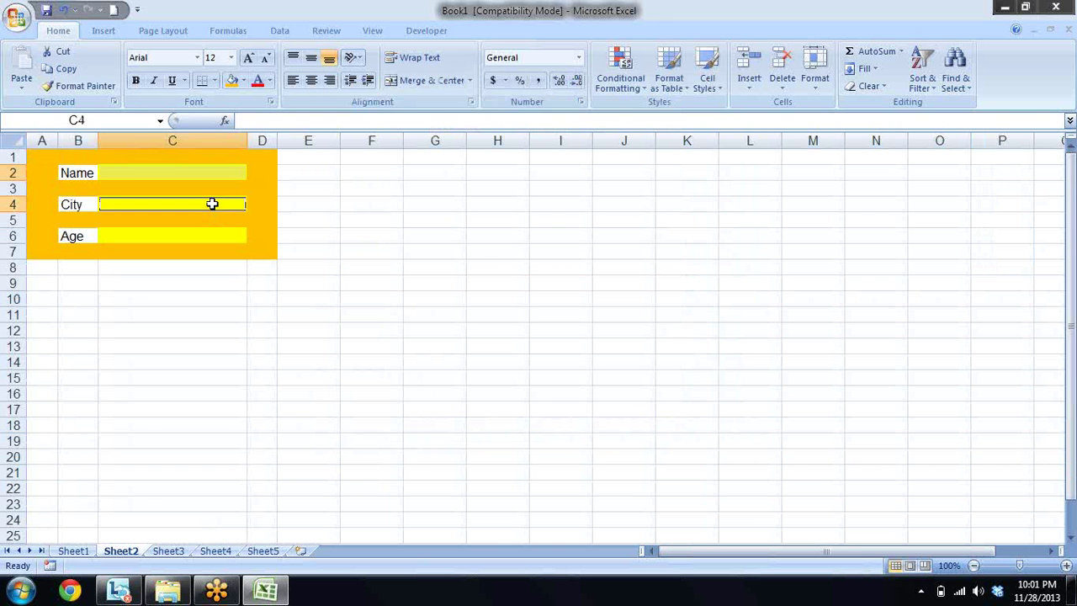
pyautogui.click(203, 239)
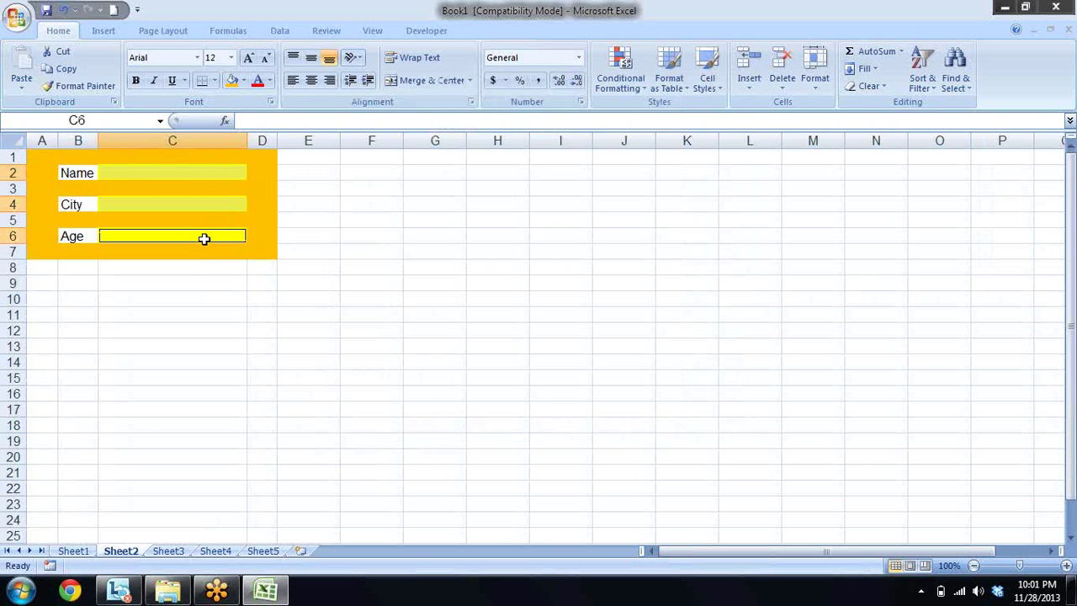
pyautogui.hotkey('ctrl', '1')
pyautogui.click(363, 149)
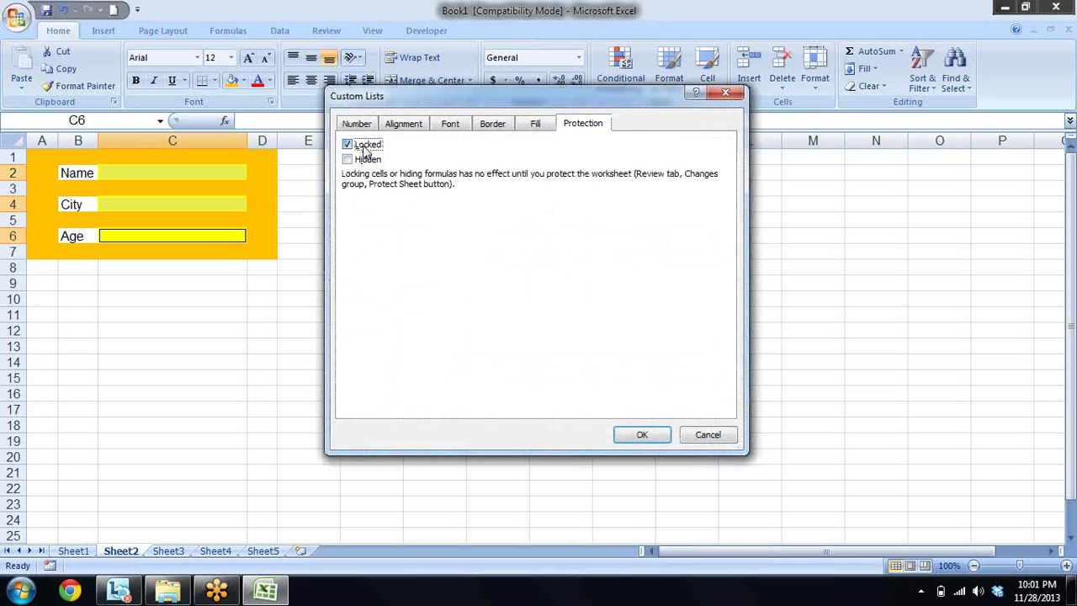
pyautogui.click(652, 438)
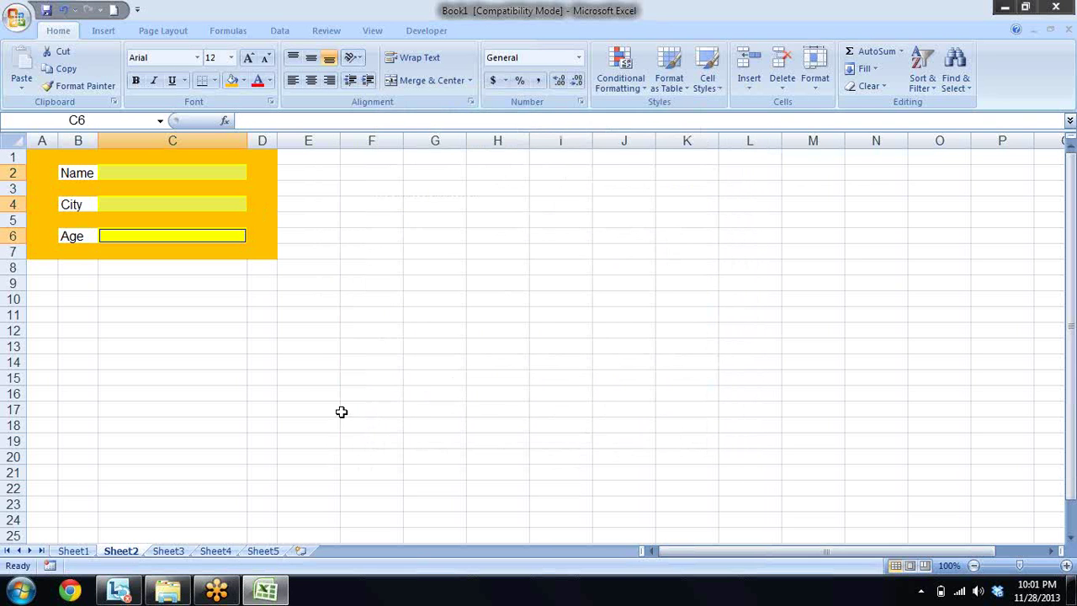
# Step: Protect Sheet2 with no password, disallowing selection of locked cells
pyautogui.rightClick(126, 551)
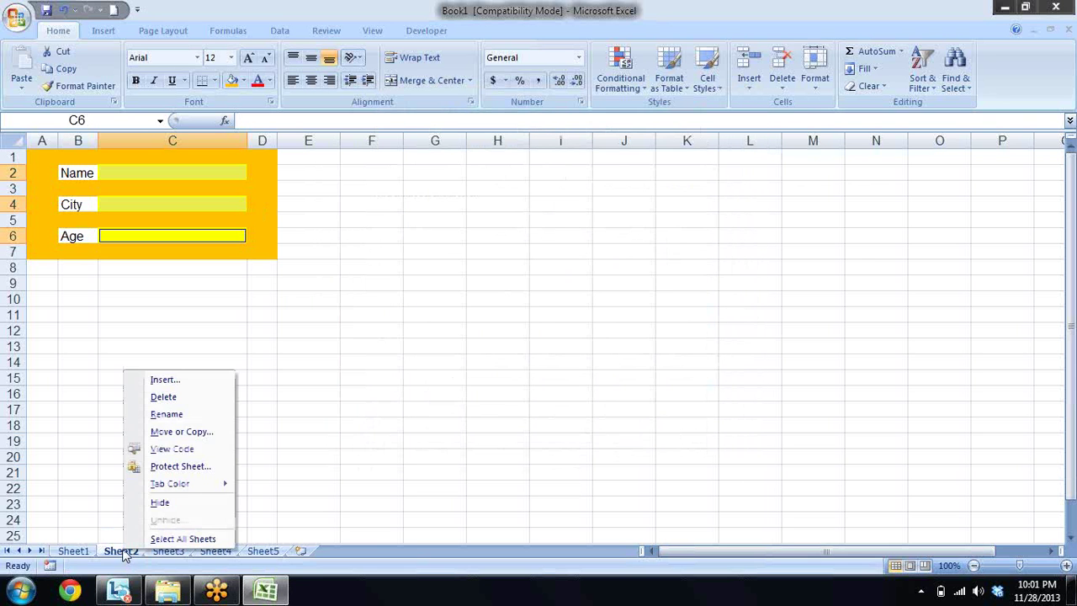
pyautogui.click(178, 466)
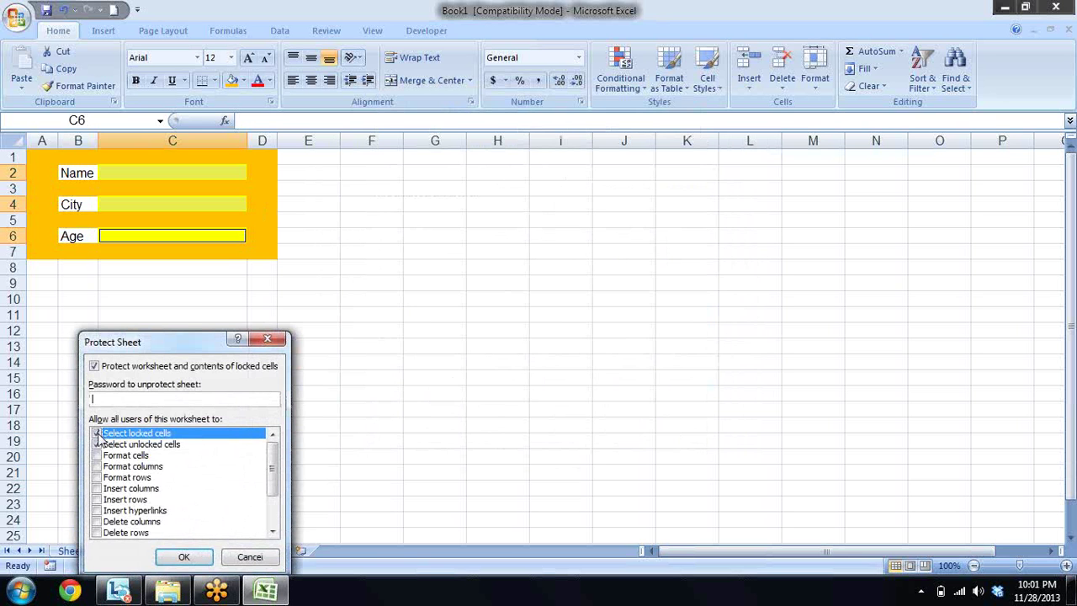
pyautogui.click(97, 434)
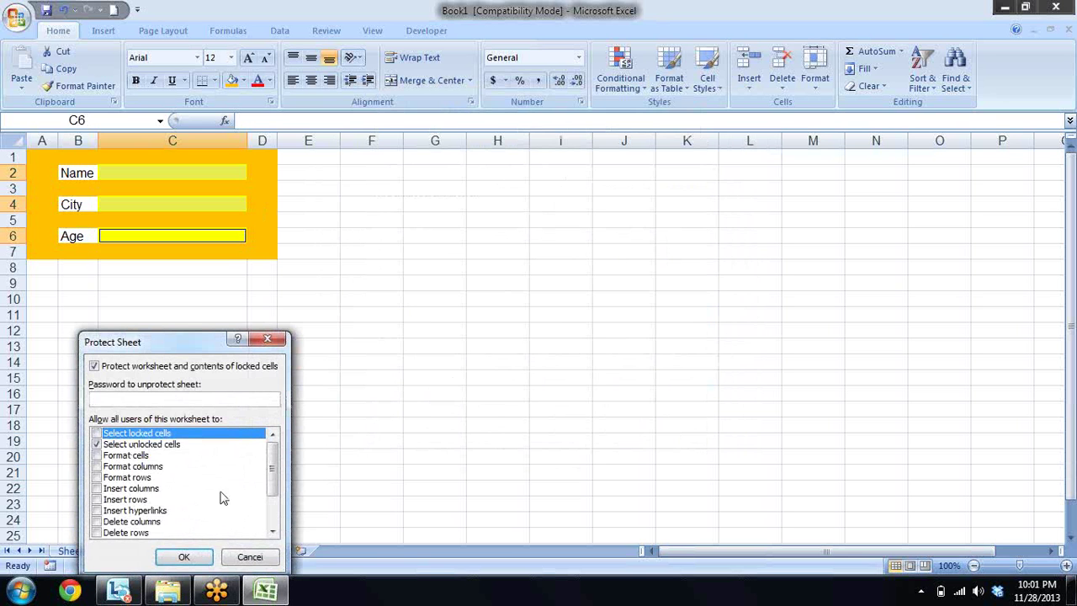
pyautogui.click(185, 558)
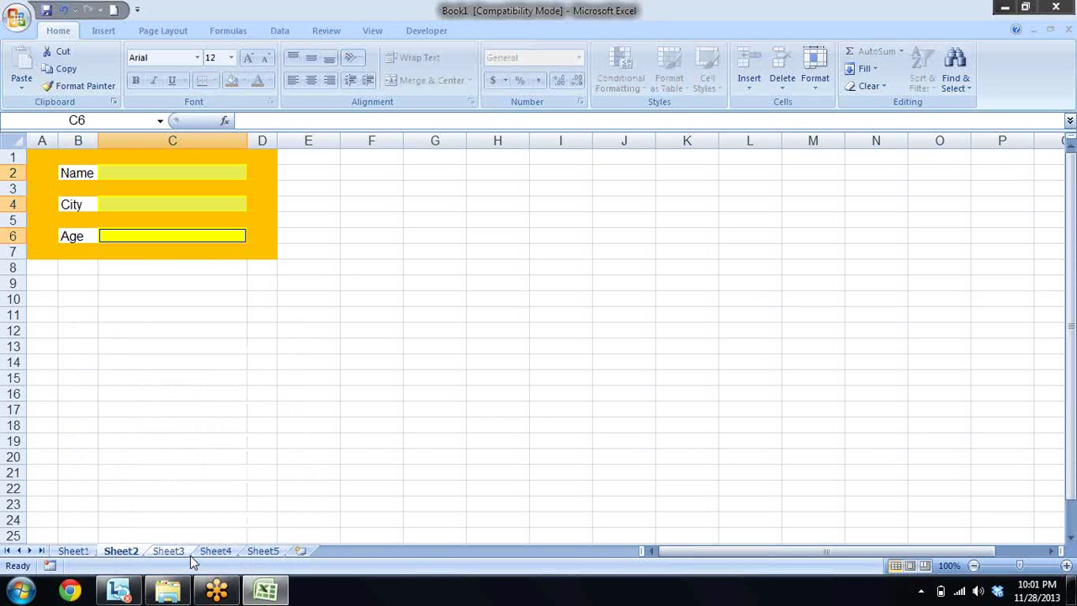
# Step: Fill in the form: a person's name in C2, faridabad in C4 and 27 in C6
pyautogui.click(189, 177)
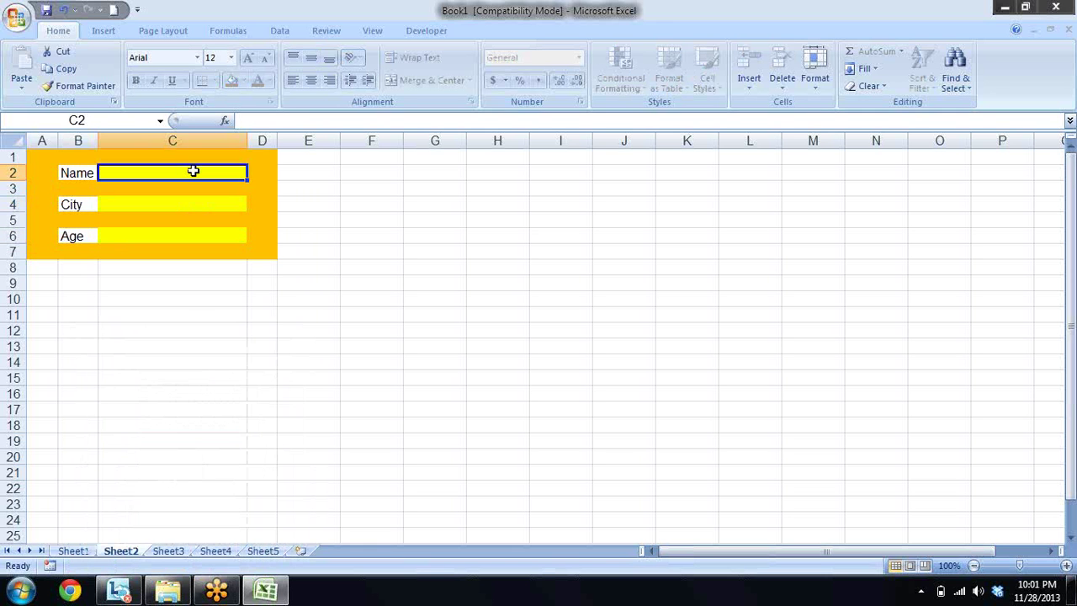
pyautogui.press('Tab')
pyautogui.click(193, 173)
pyautogui.press('Tab')
pyautogui.press('Tab')
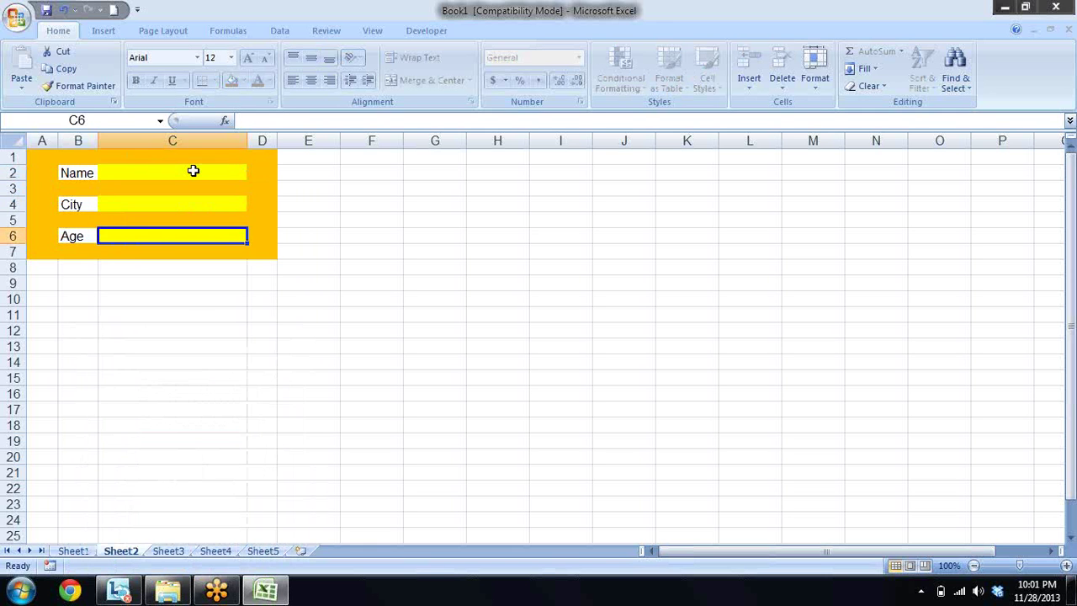
pyautogui.hotkey('shift', 'Tab')
pyautogui.hotkey('shift', 'Tab')
pyautogui.write('sand')
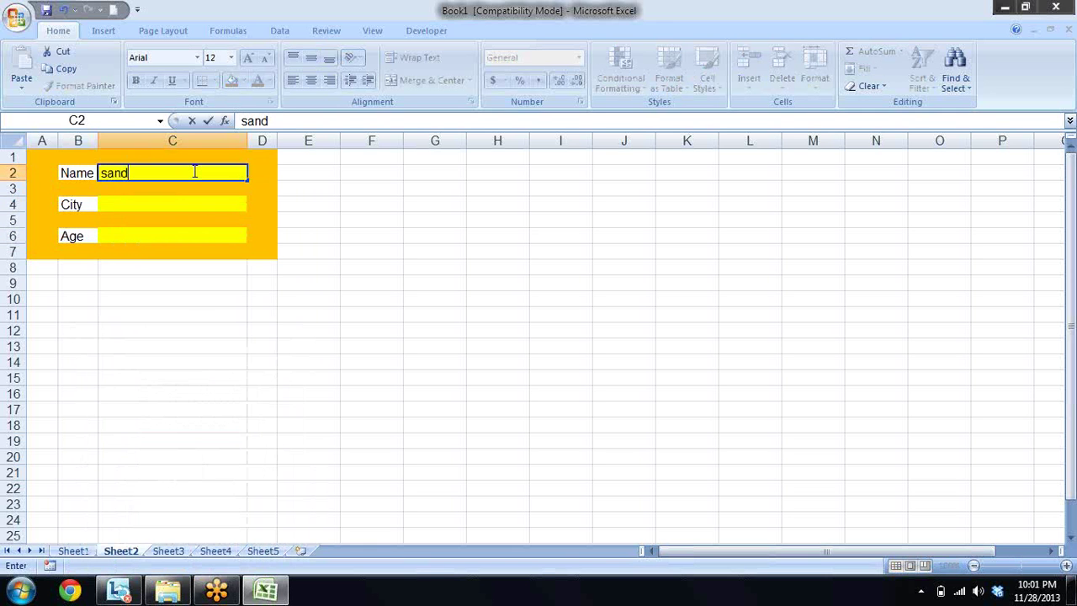
pyautogui.write('eep')
pyautogui.press('Tab')
pyautogui.write('farida')
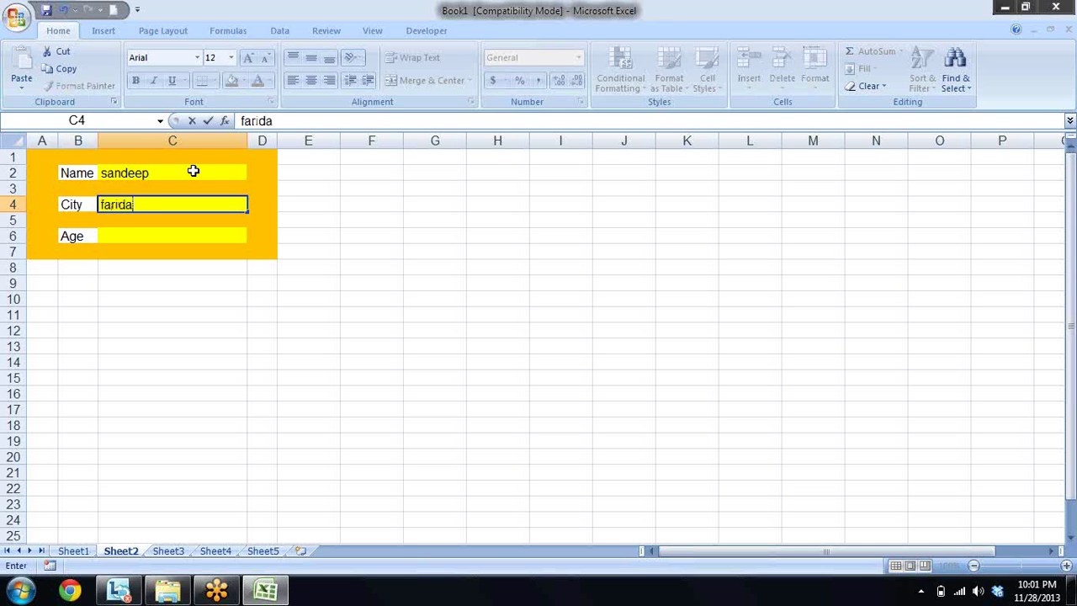
pyautogui.write('bad')
pyautogui.press('Tab')
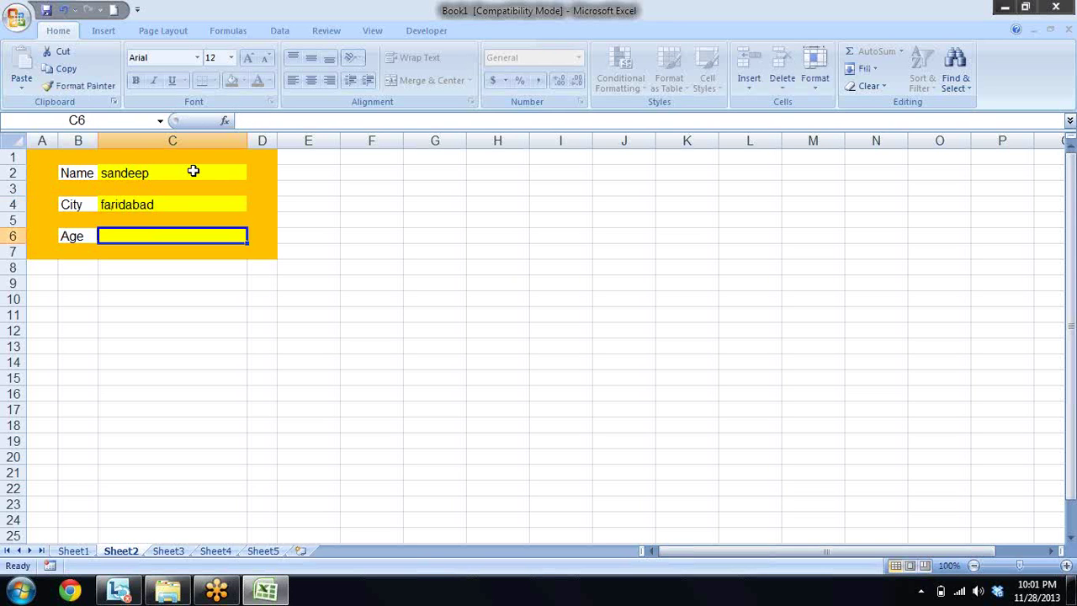
pyautogui.write('27')
pyautogui.press('Tab')
pyautogui.press('Tab')
pyautogui.press('Tab')
pyautogui.press('Tab')
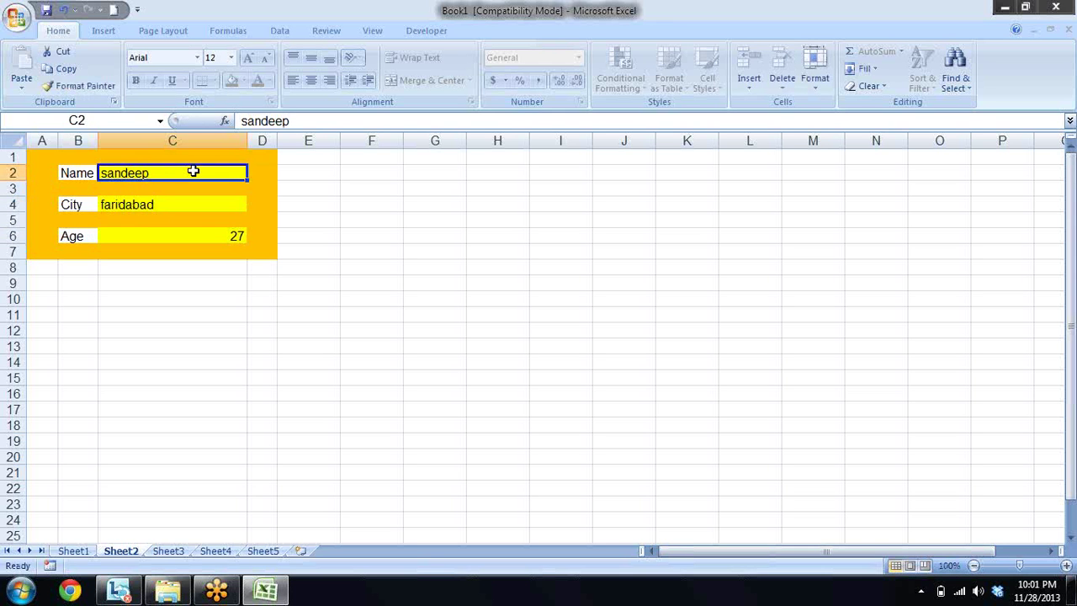
pyautogui.press('Tab')
pyautogui.press('Tab')
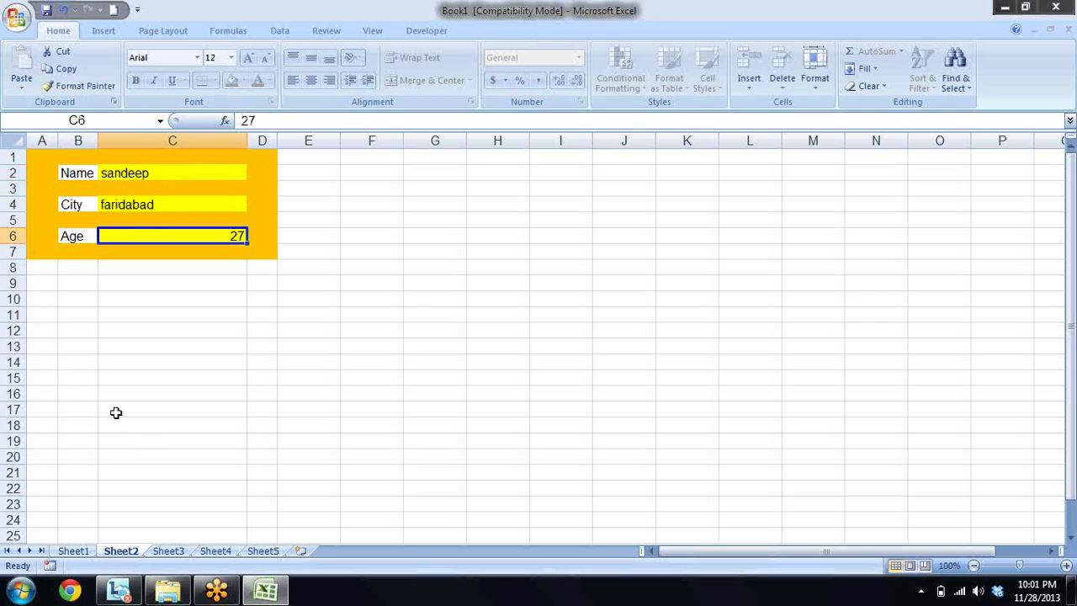
# Step: Remove the protection from Sheet2
pyautogui.rightClick(132, 557)
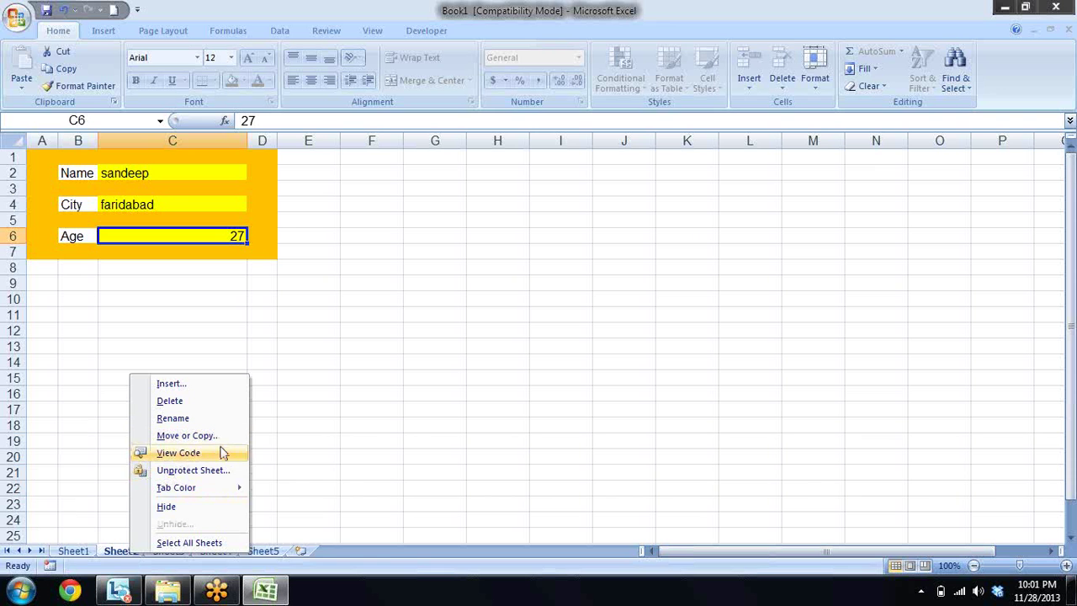
pyautogui.click(200, 471)
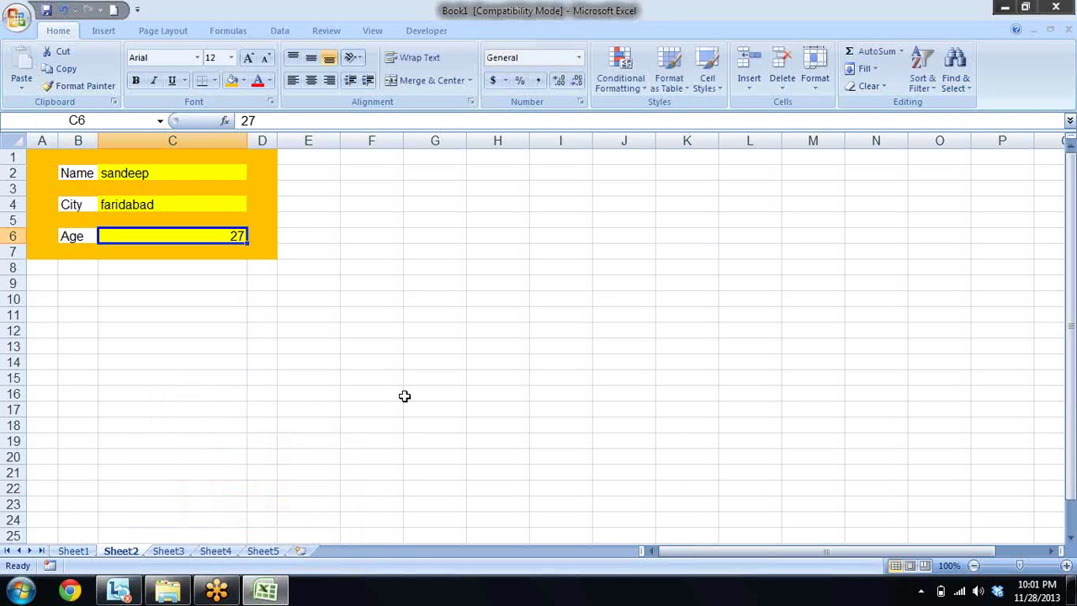
pyautogui.click(274, 405)
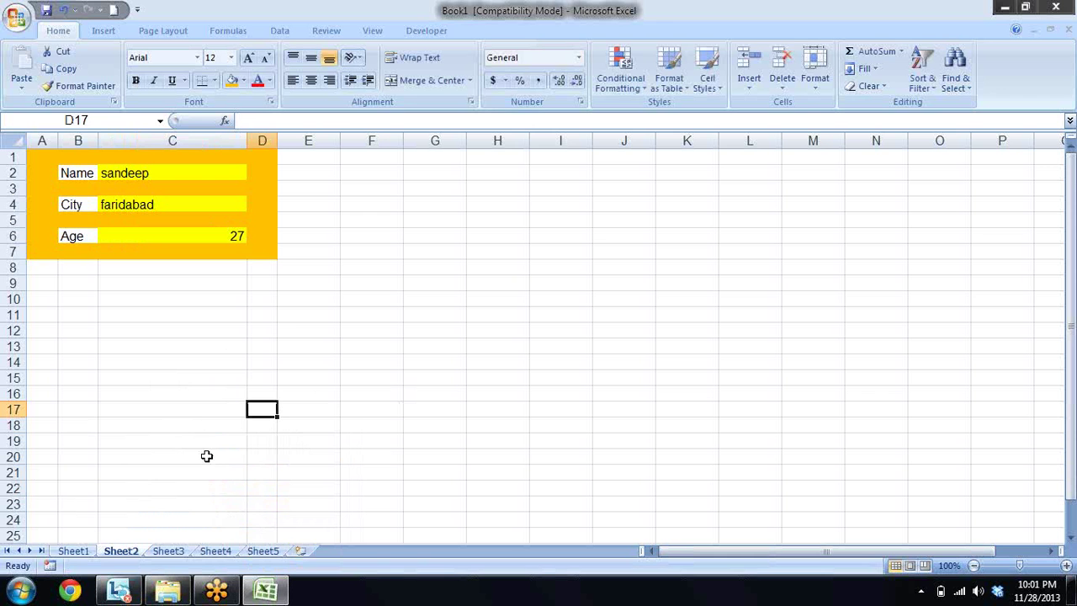
# Step: Check Sheet3 and Sheet1, then confirm Sheet2's Name, City and Age cells C2, C4, C6
pyautogui.click(171, 552)
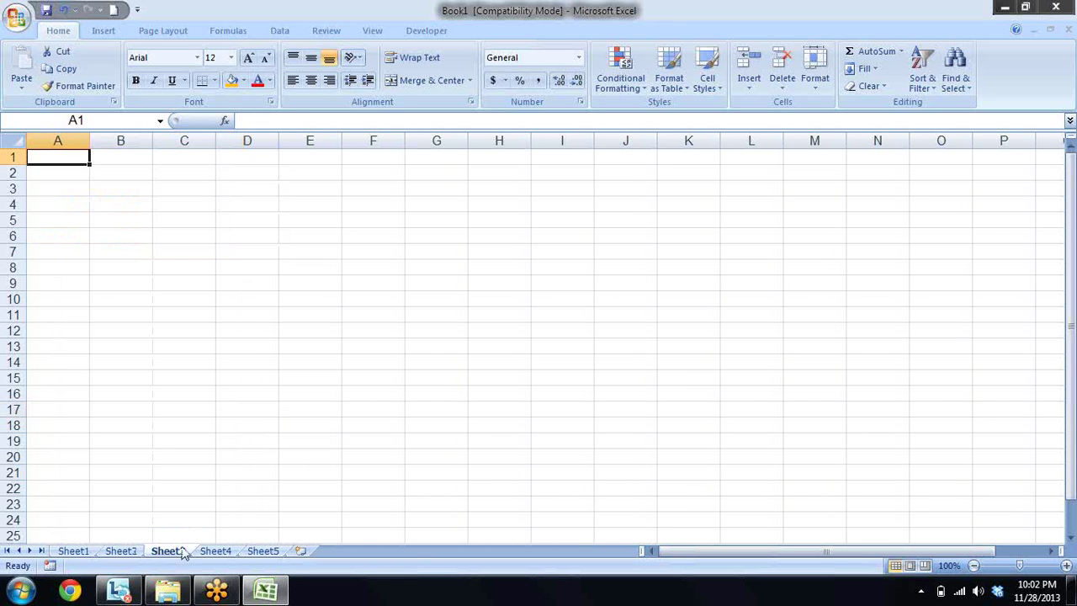
pyautogui.click(137, 555)
pyautogui.click(73, 552)
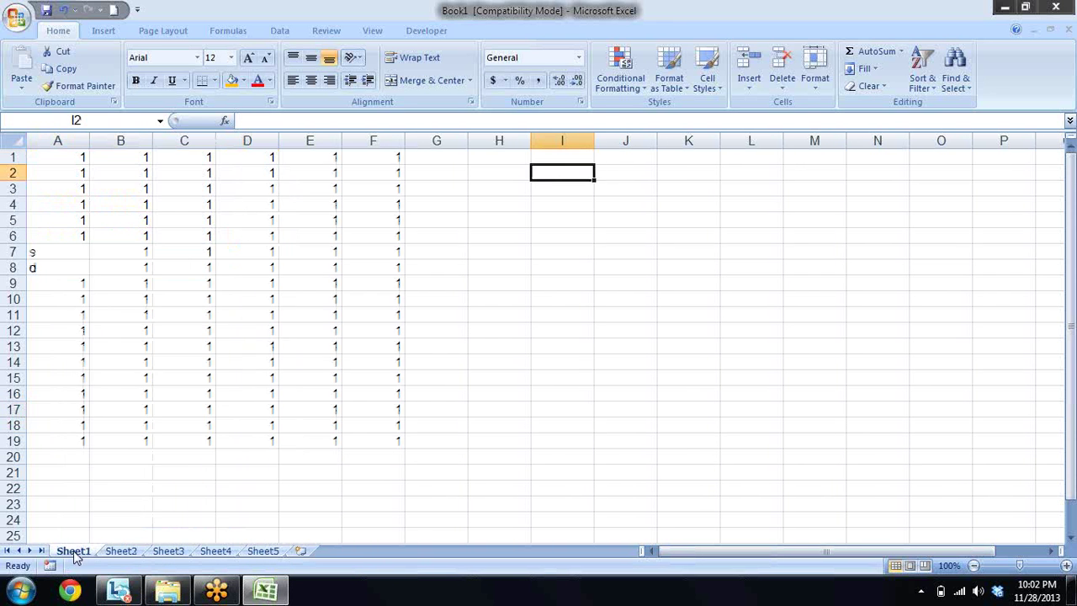
pyautogui.click(122, 553)
pyautogui.click(164, 554)
pyautogui.click(121, 552)
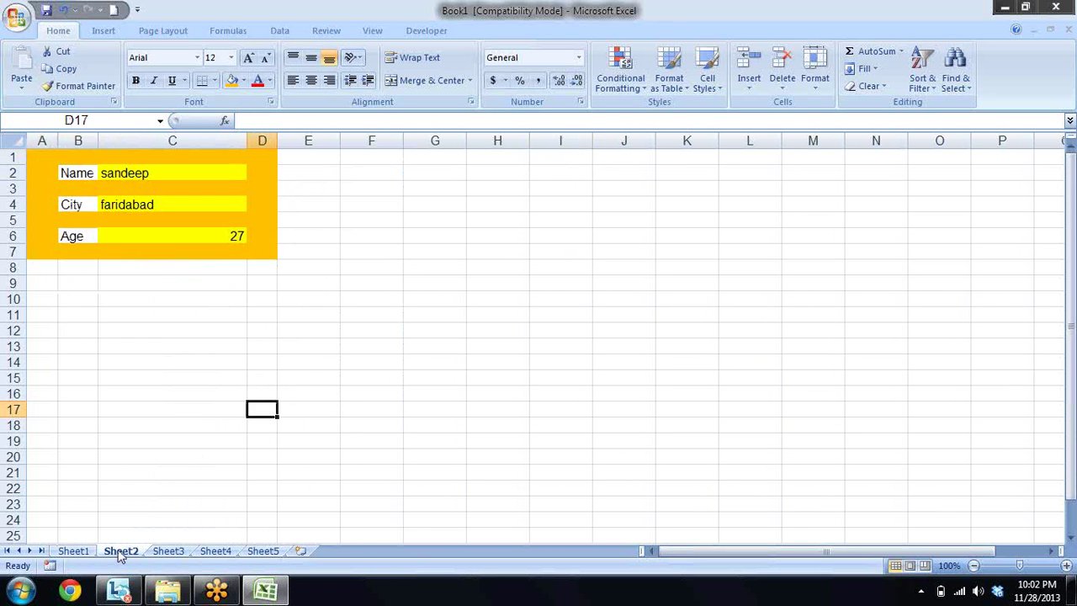
pyautogui.click(199, 172)
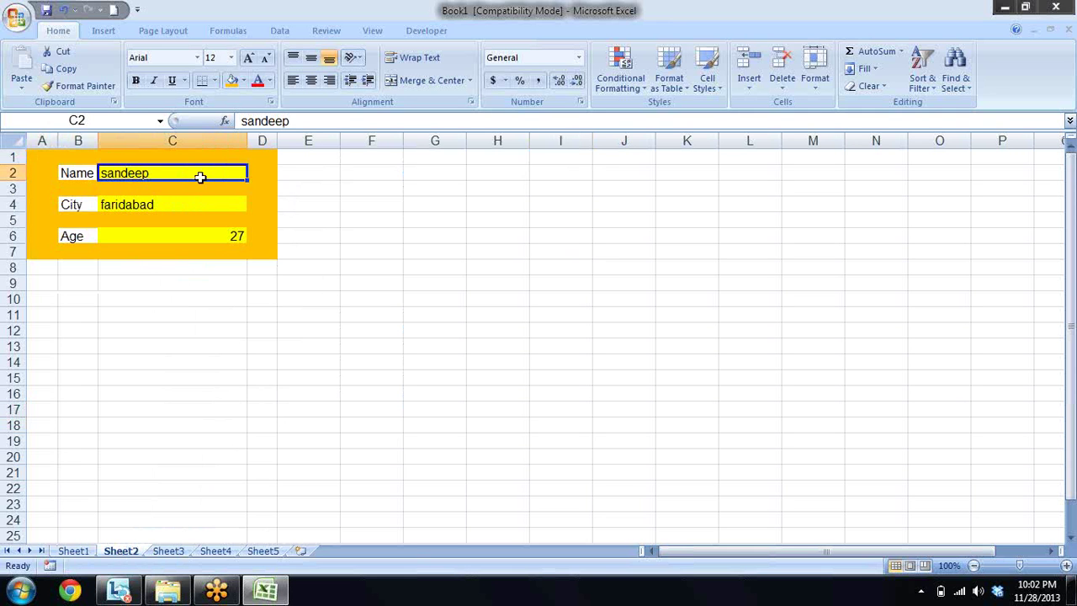
pyautogui.click(185, 205)
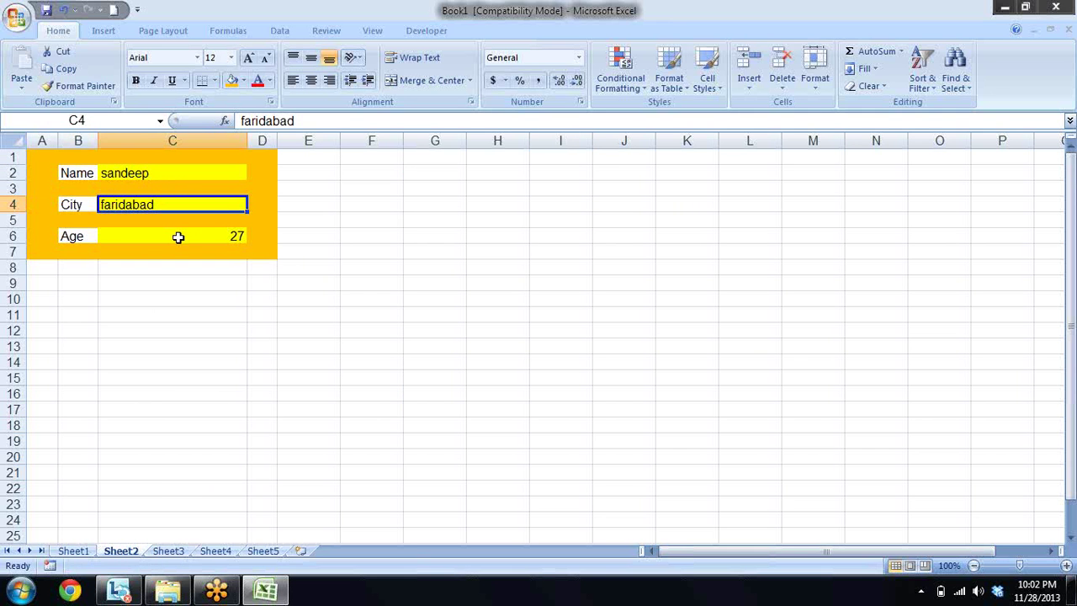
pyautogui.click(178, 237)
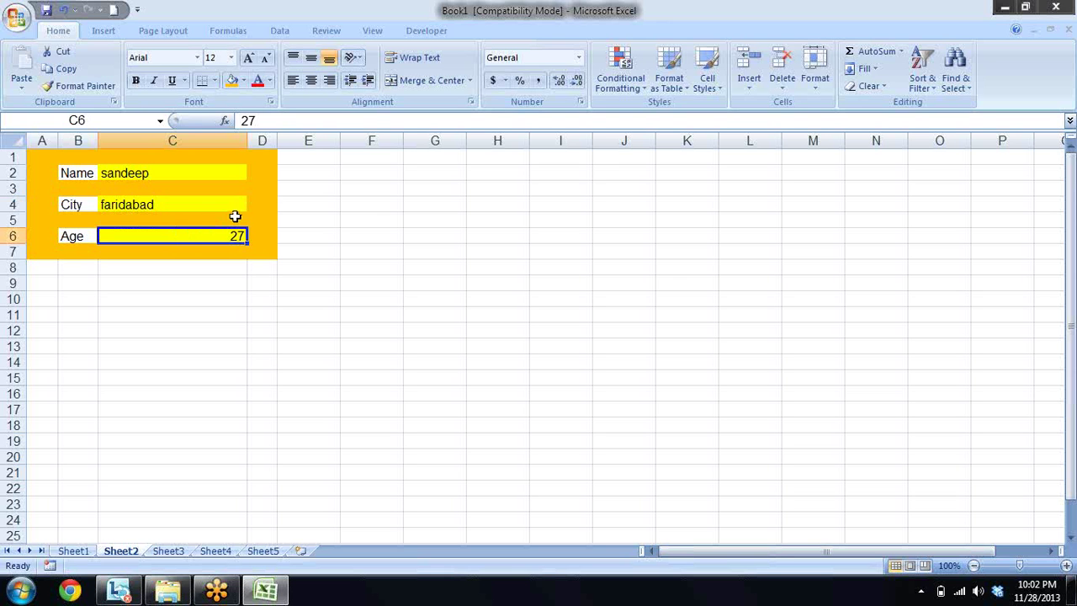
# Step: Fill F2:F8 and H2:H8 on Sheet2 with orange
pyautogui.moveTo(381, 169); pyautogui.dragTo(375, 272)
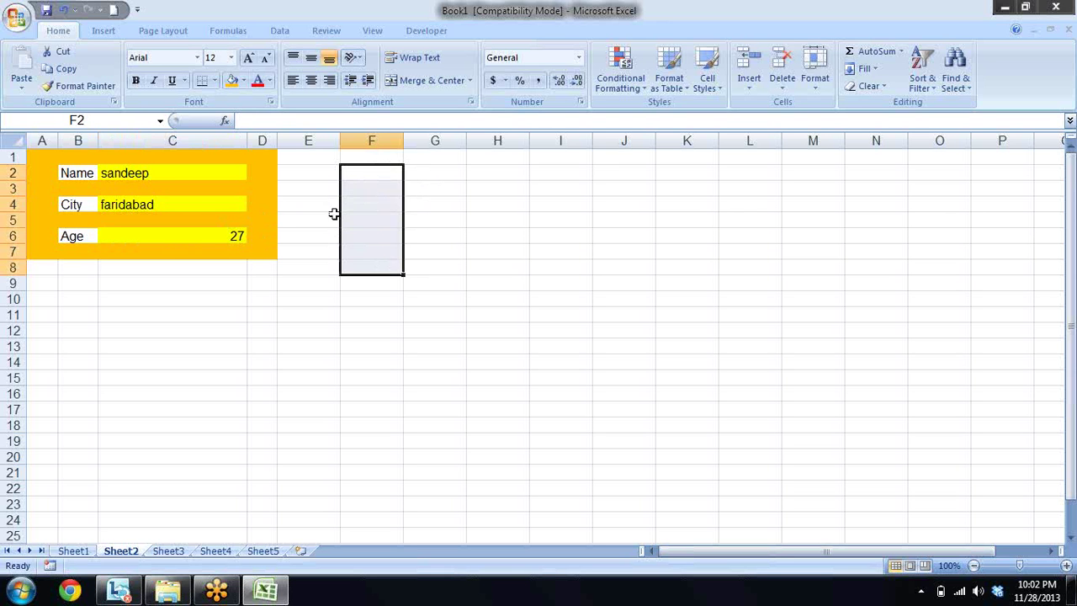
pyautogui.click(233, 80)
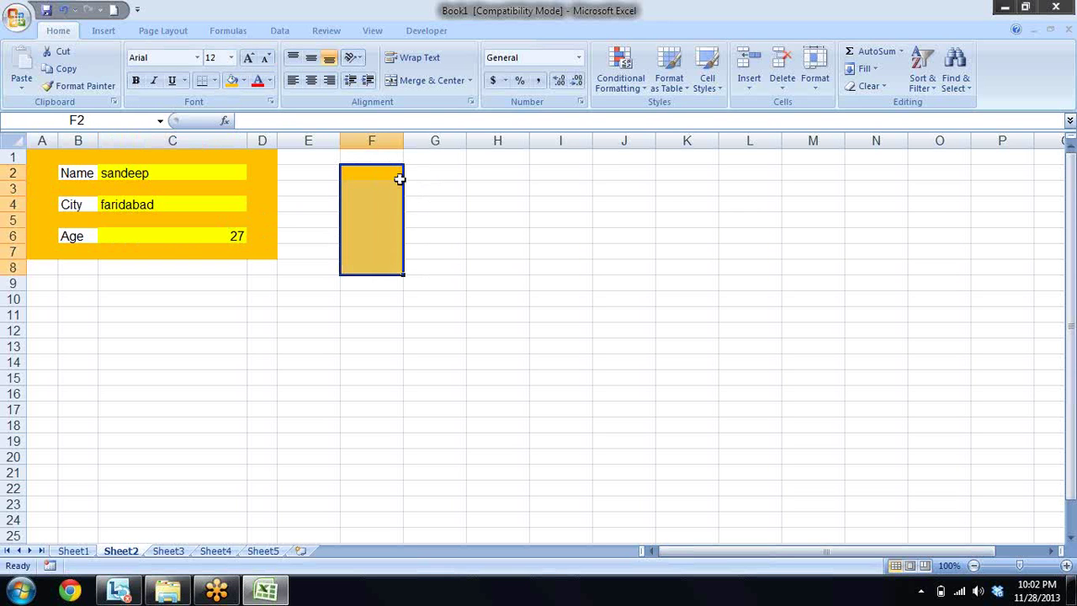
pyautogui.moveTo(515, 174); pyautogui.dragTo(510, 268)
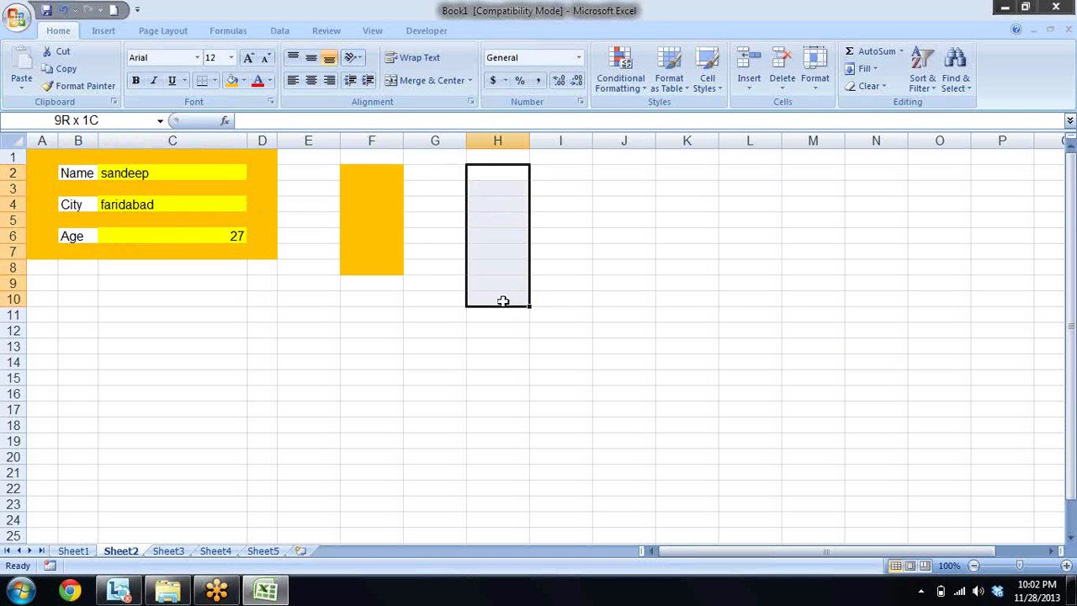
pyautogui.click(231, 80)
pyautogui.click(475, 374)
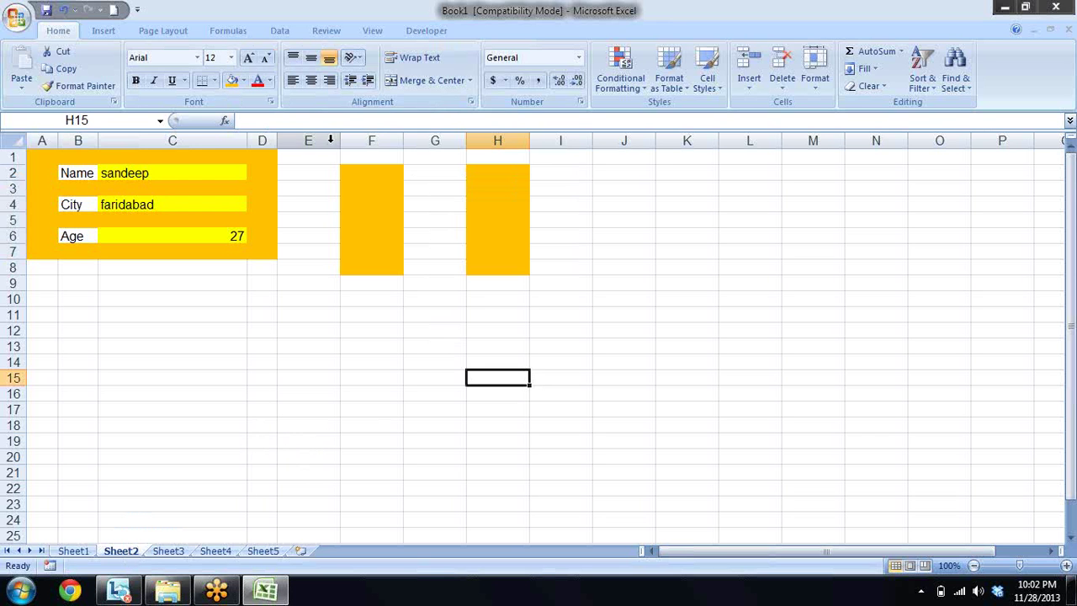
# Step: Copy the F2:H8 block and paste it at A1 on Sheet3, then select A1:A7
pyautogui.moveTo(362, 171)
pyautogui.mouseDown()
pyautogui.moveTo(493, 276)
pyautogui.moveTo(412, 507)
pyautogui.moveTo(250, 517)
pyautogui.moveTo(442, 272)
pyautogui.mouseUp()
pyautogui.hotkey('ctrl', 'c')
pyautogui.click(409, 282)
pyautogui.press('Up')
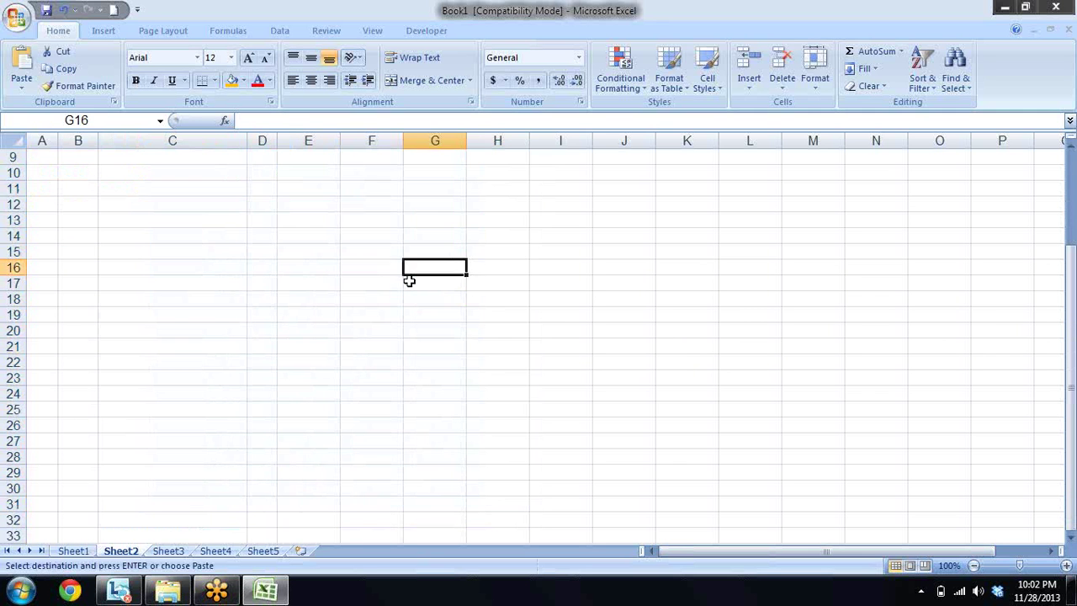
pyautogui.press('Up')
pyautogui.press('Up')
pyautogui.press('Up')
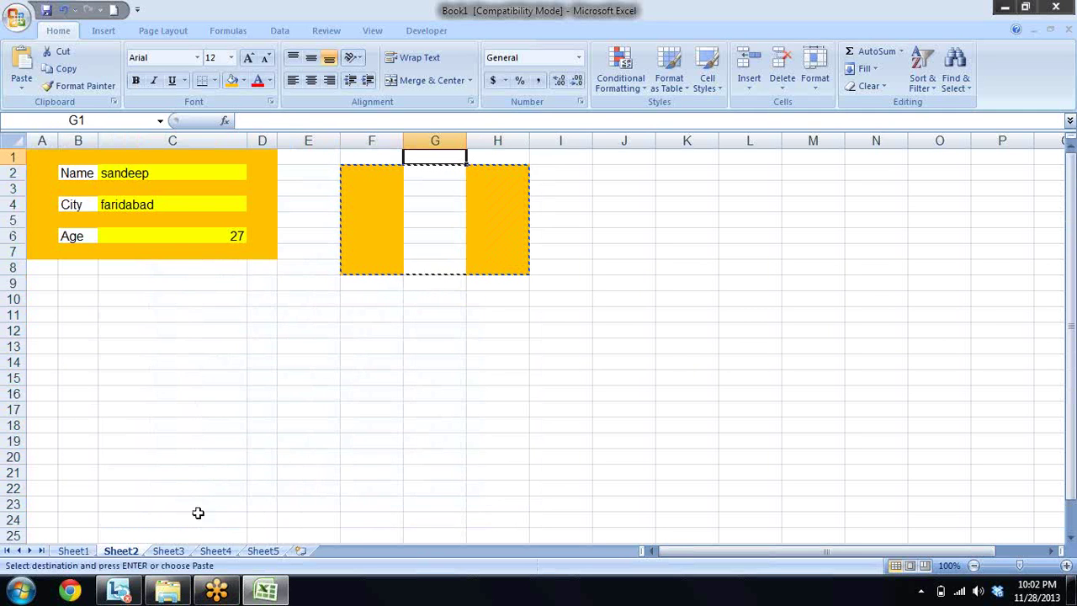
pyautogui.click(175, 550)
pyautogui.press('Return')
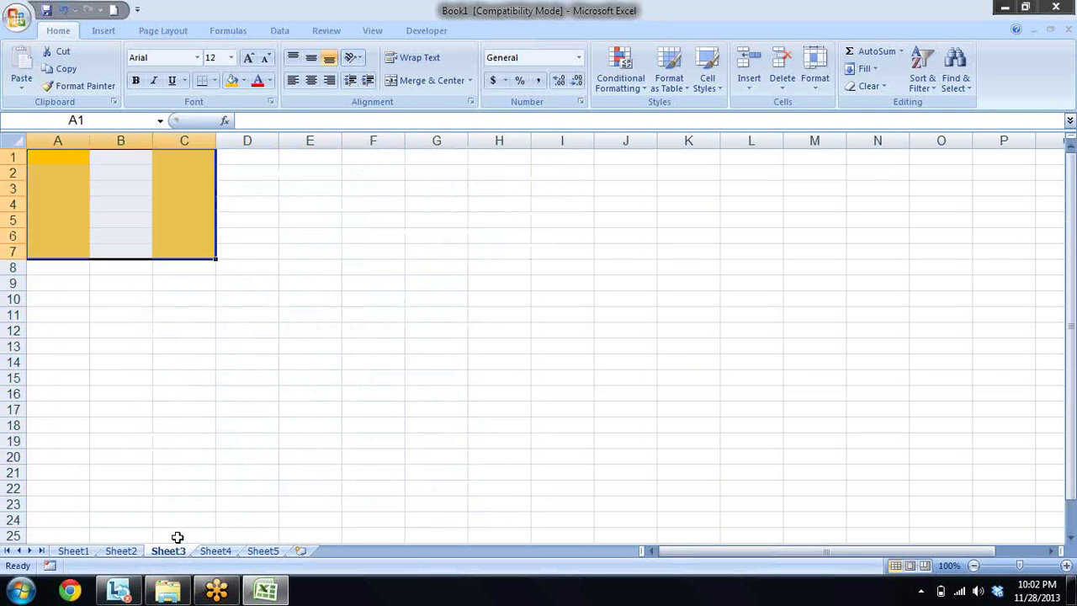
pyautogui.press('Right')
pyautogui.press('Right')
pyautogui.press('Left')
pyautogui.press('Left')
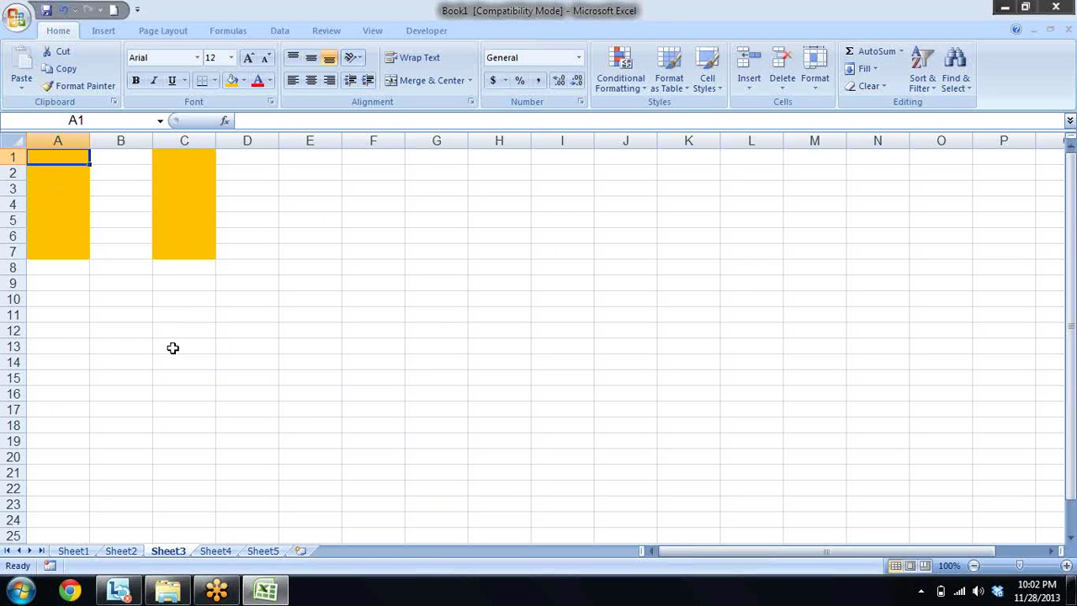
pyautogui.hotkey('shift', 'Down')
pyautogui.hotkey('shift', 'Down')
pyautogui.hotkey('shift', 'Down')
pyautogui.hotkey('shift', 'Down')
pyautogui.hotkey('shift', 'Down')
pyautogui.hotkey('shift', 'Down')
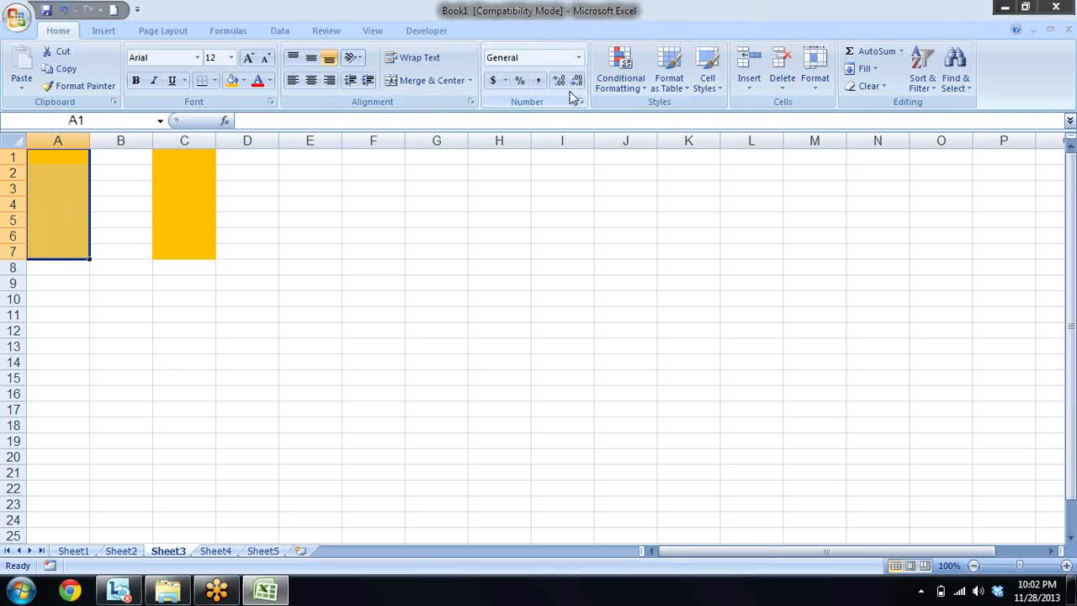
# Step: Add A1:A7 as editable range Range1 with a confirmed range password
pyautogui.click(329, 31)
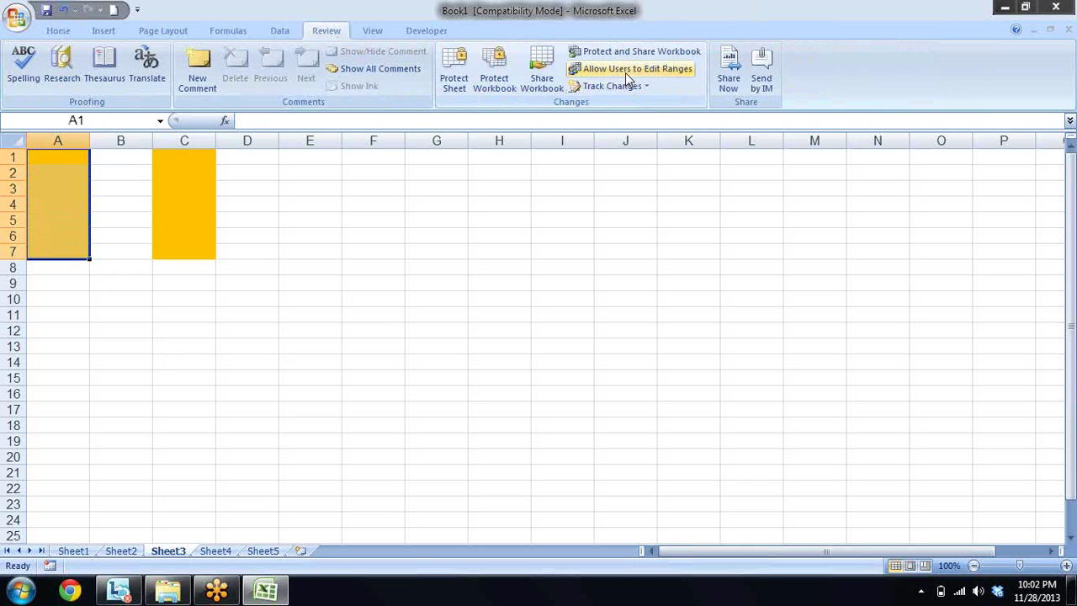
pyautogui.click(612, 72)
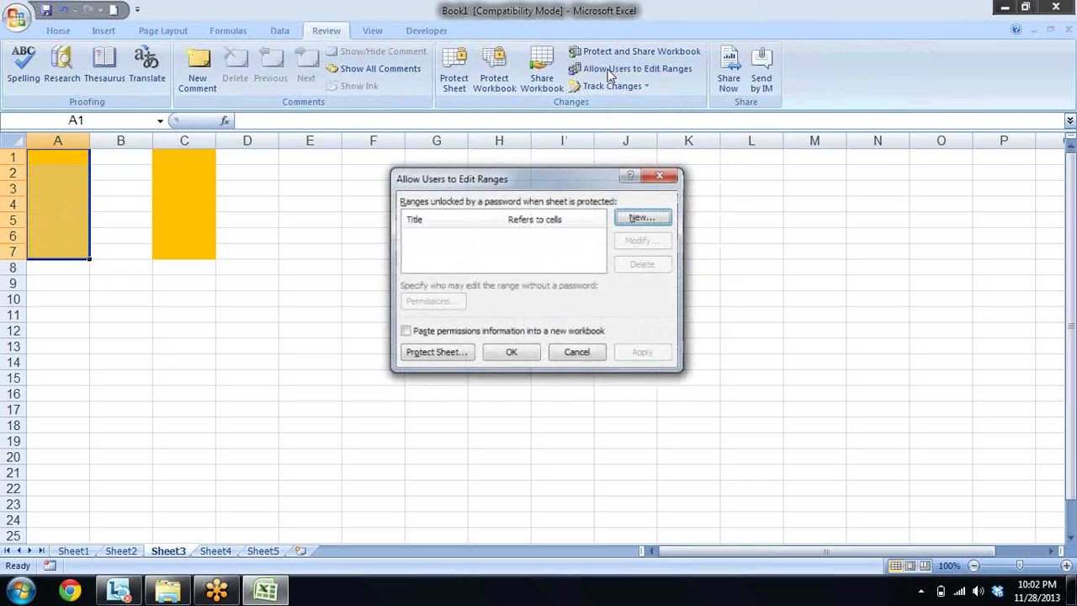
pyautogui.click(631, 222)
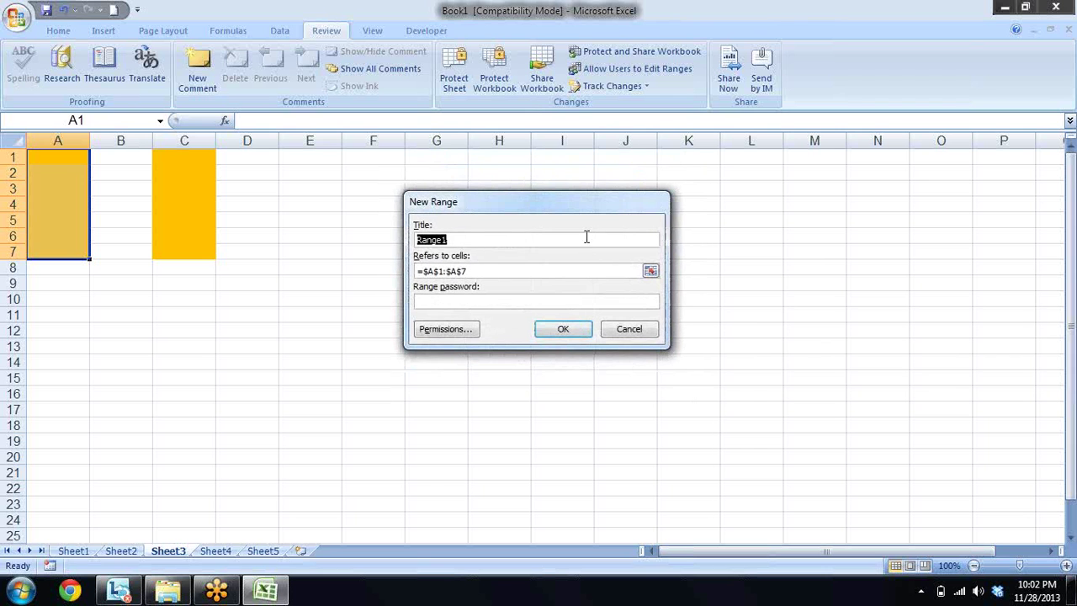
pyautogui.click(464, 304)
pyautogui.click(570, 328)
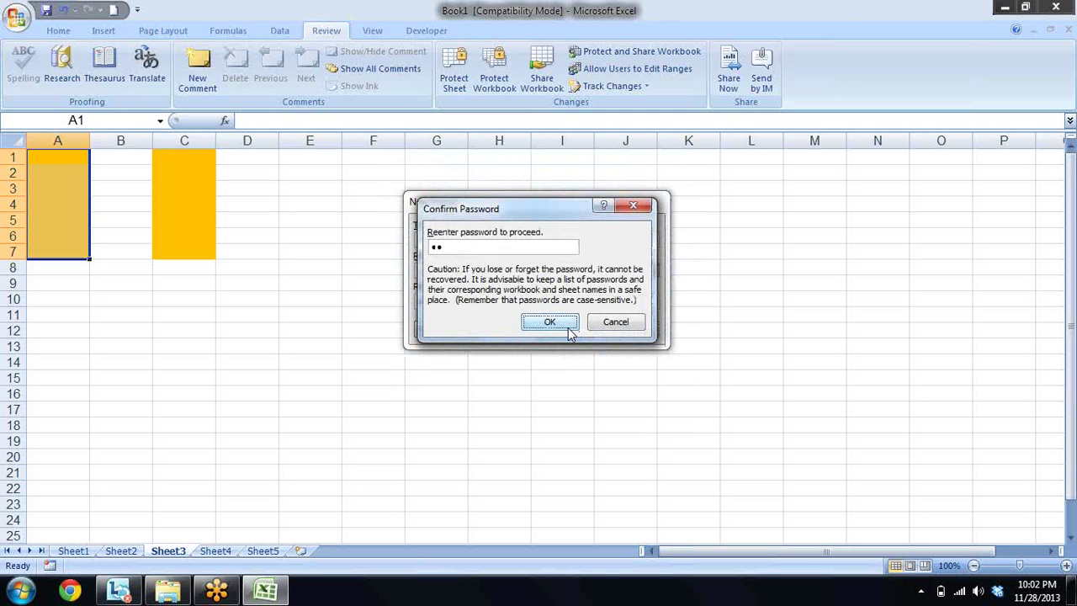
pyautogui.click(568, 327)
pyautogui.click(641, 355)
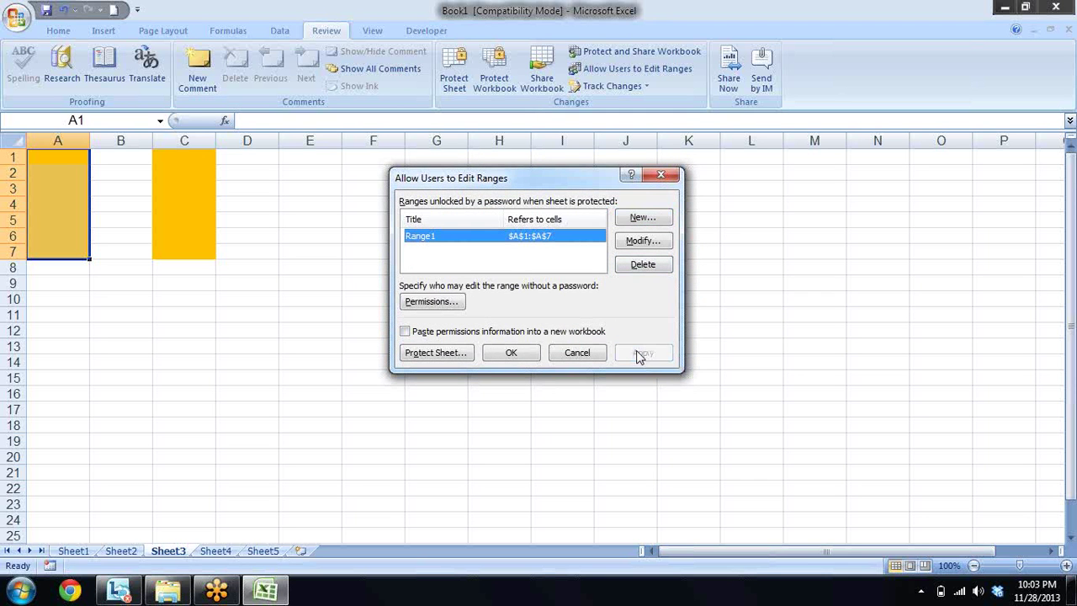
pyautogui.click(498, 354)
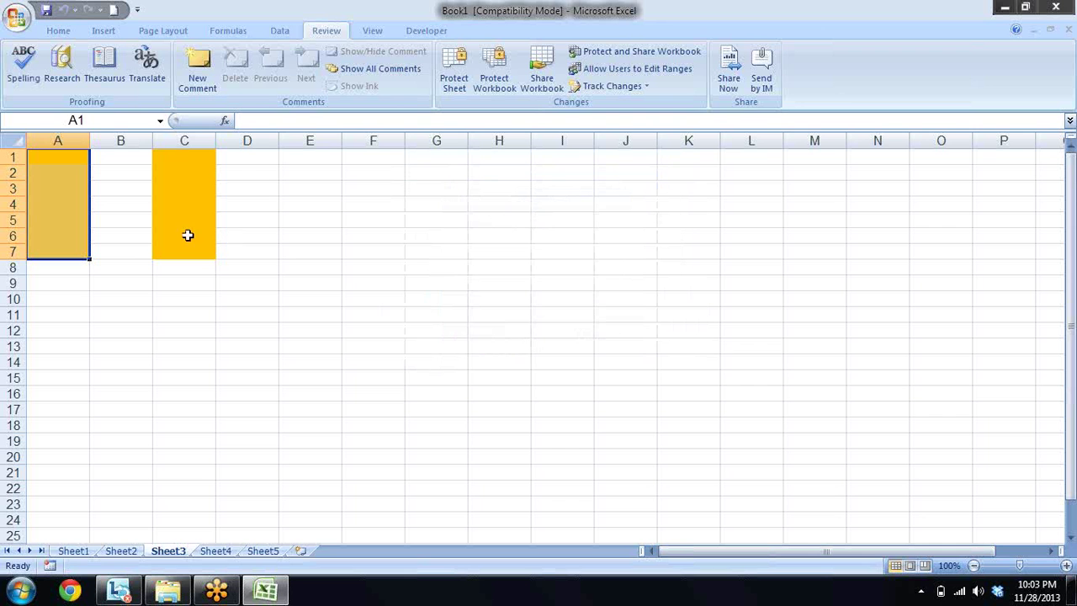
# Step: Add C1:C7 as editable range Range2, re-entering its password after a mismatch warning
pyautogui.moveTo(185, 157); pyautogui.dragTo(190, 253)
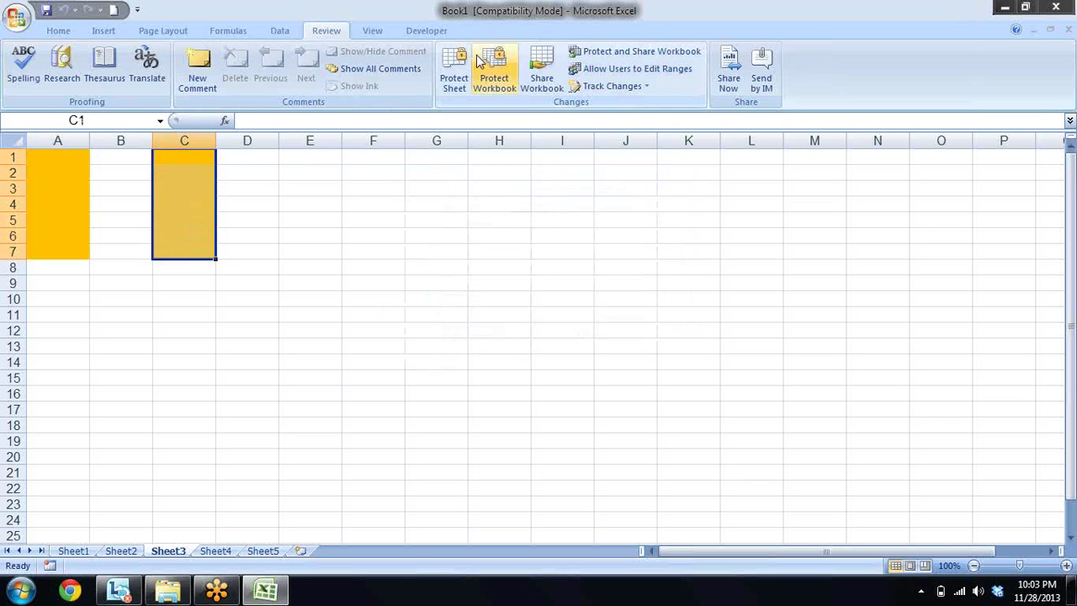
pyautogui.click(631, 68)
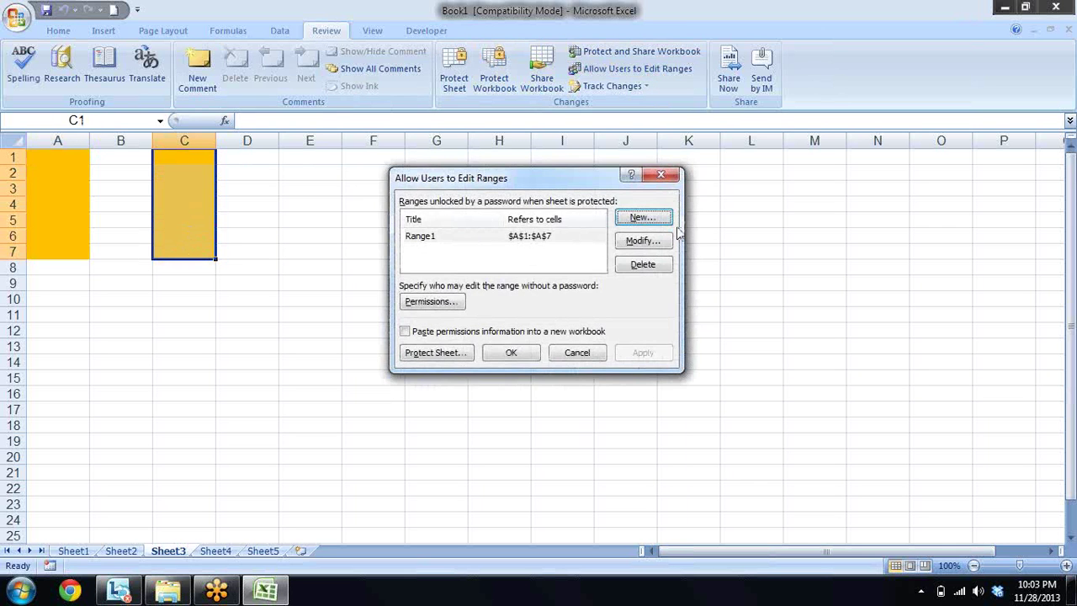
pyautogui.click(643, 217)
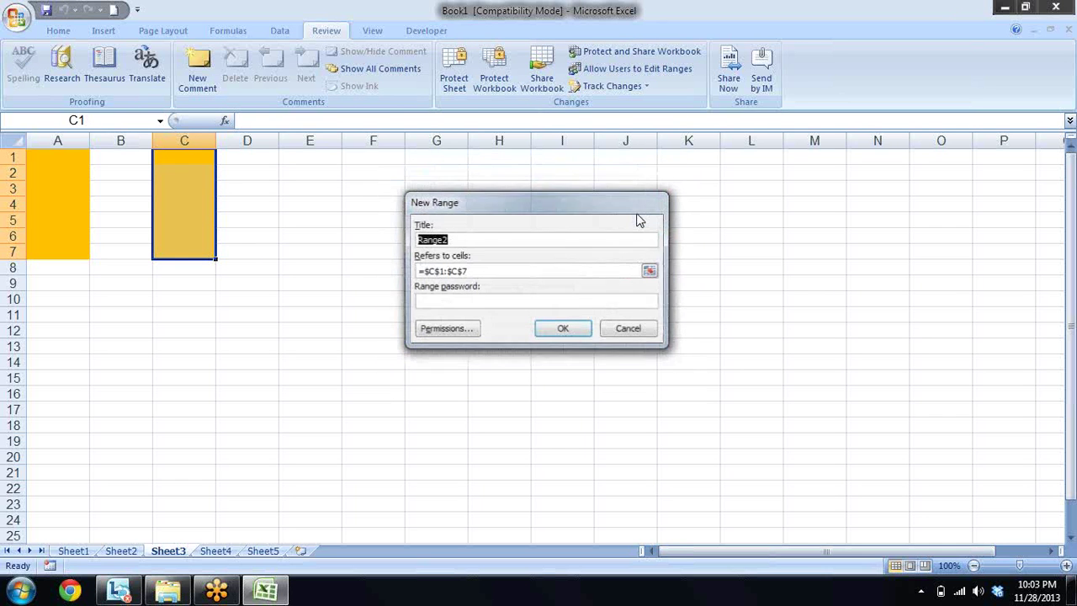
pyautogui.click(504, 302)
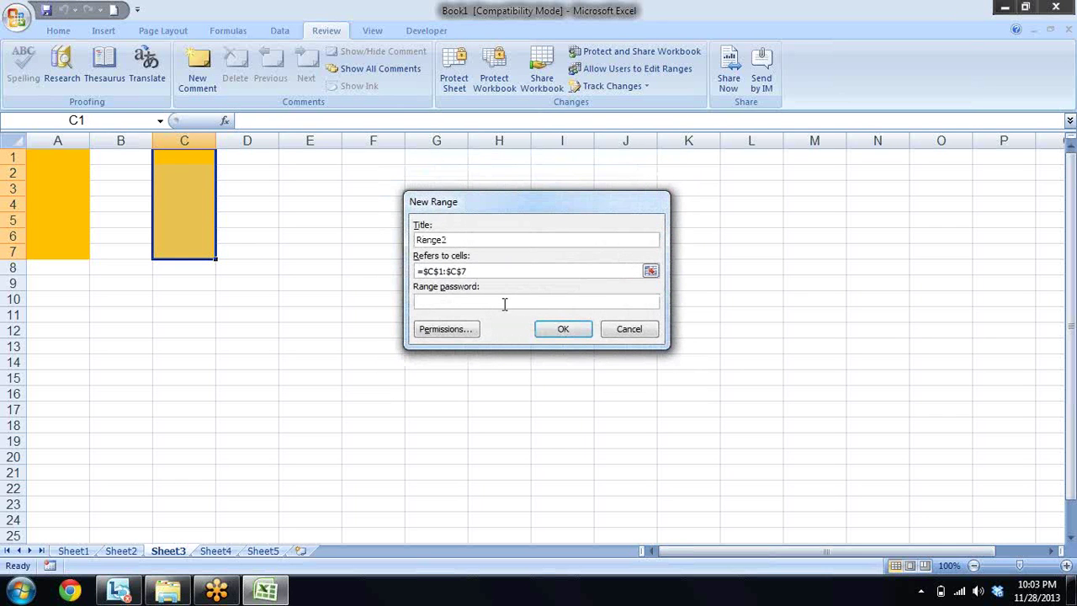
pyautogui.press('Return')
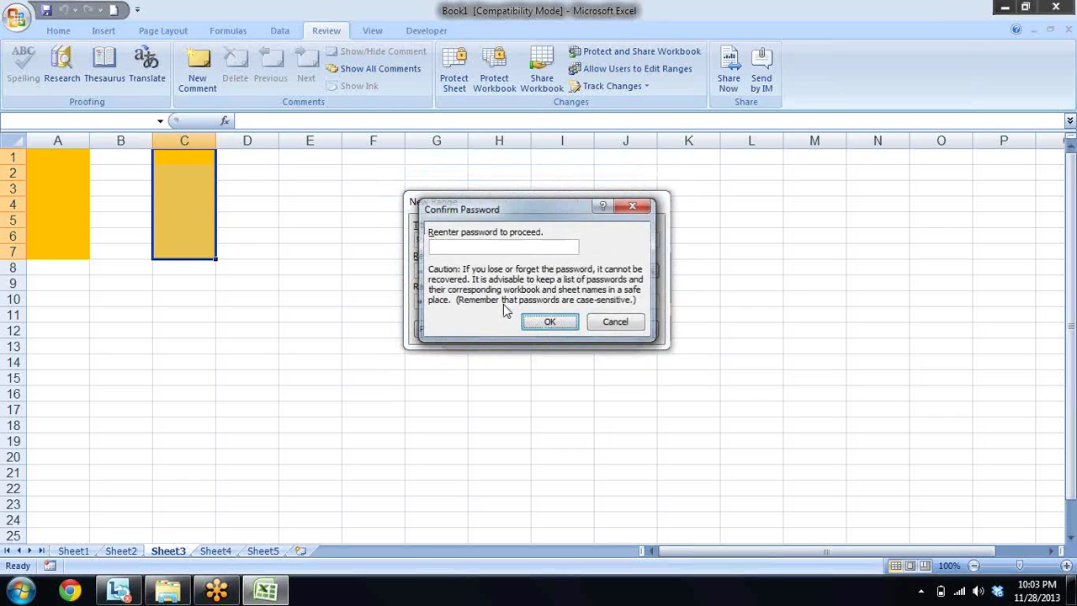
pyautogui.press('Return')
pyautogui.press('Return')
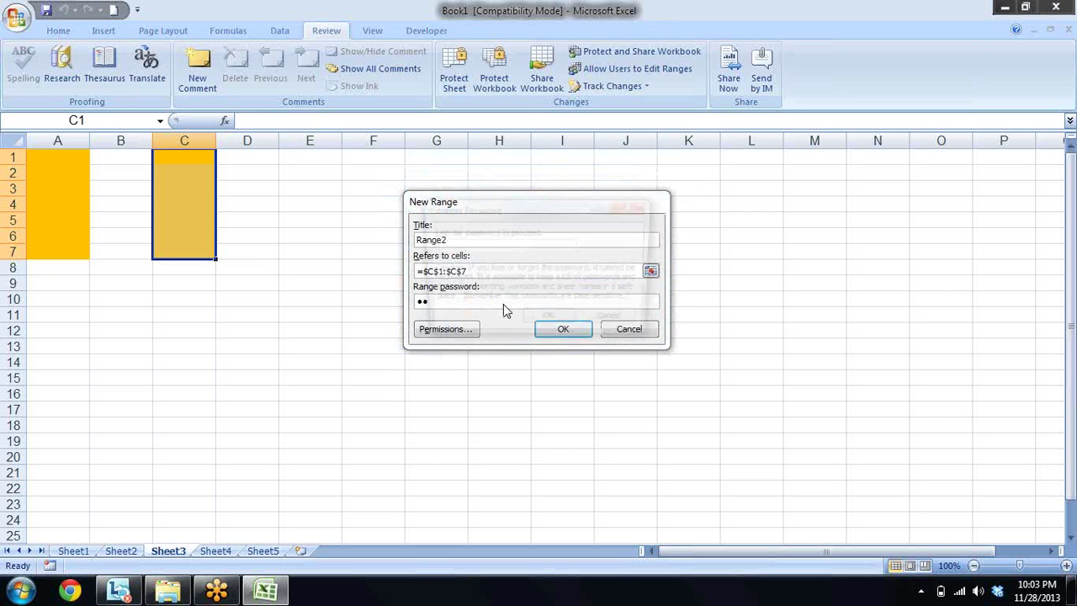
pyautogui.press('Return')
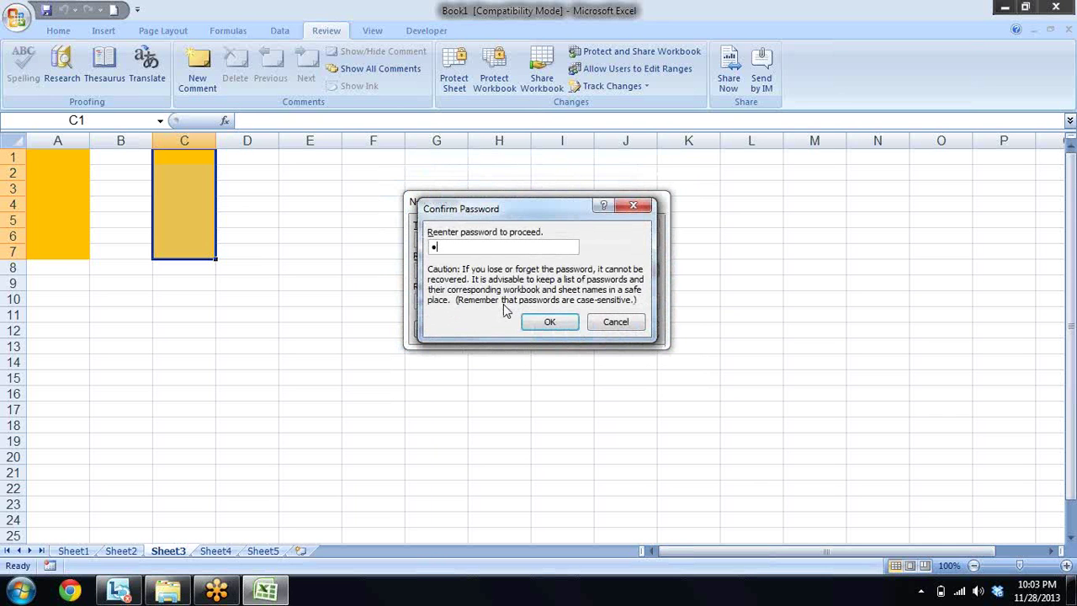
pyautogui.press('Return')
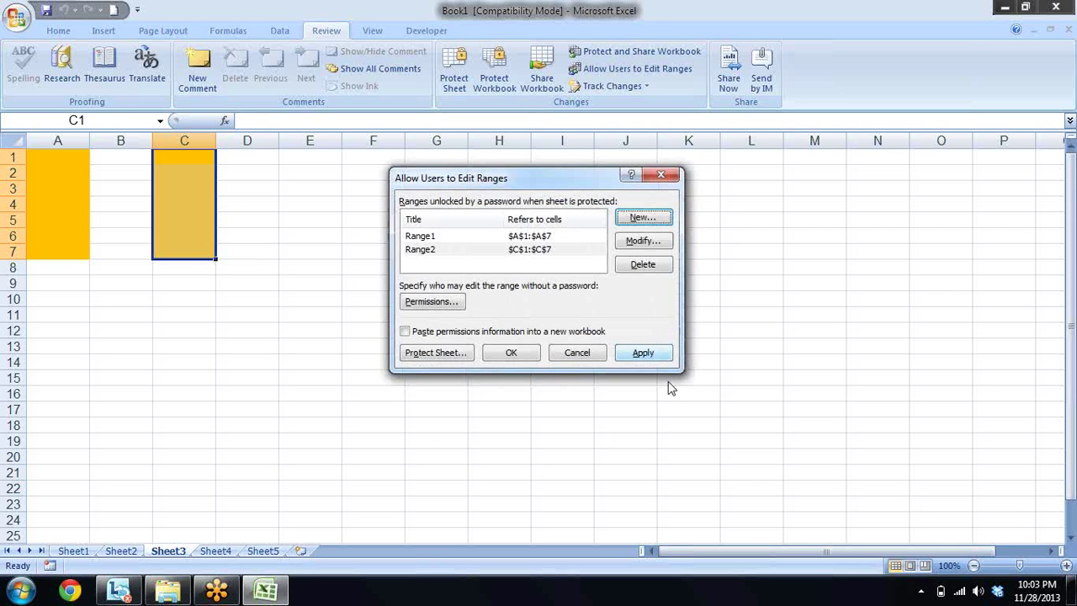
pyautogui.click(645, 355)
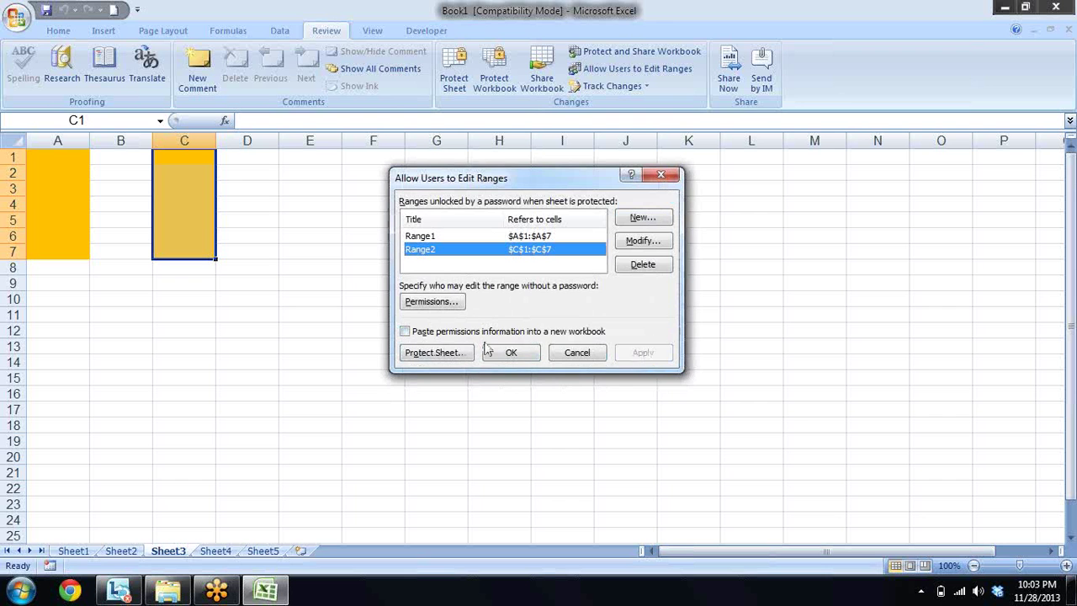
pyautogui.click(511, 353)
# Step: Protect Sheet3
pyautogui.click(120, 308)
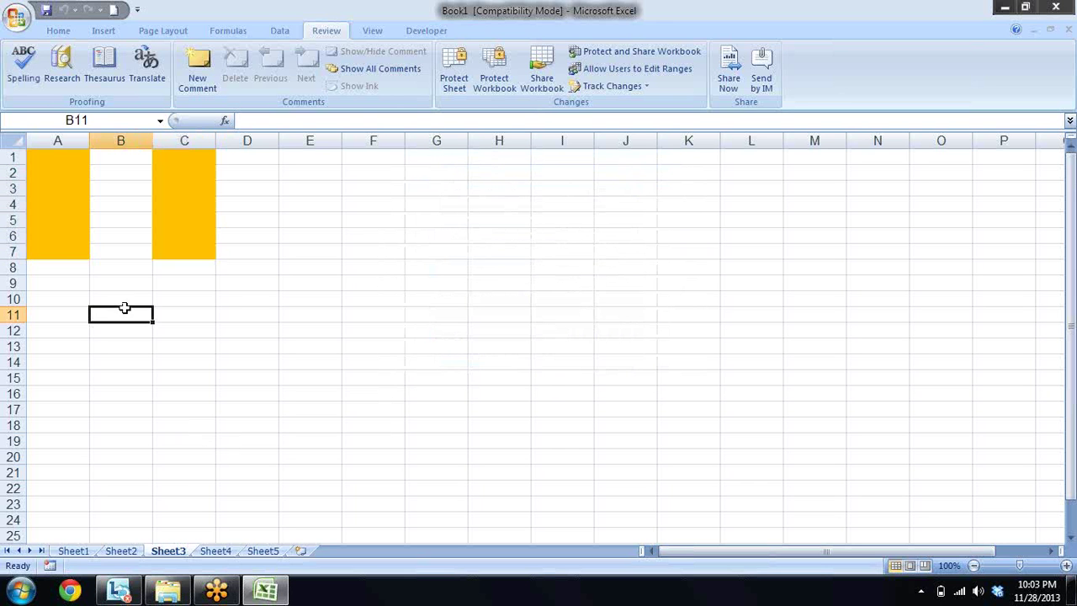
pyautogui.rightClick(168, 555)
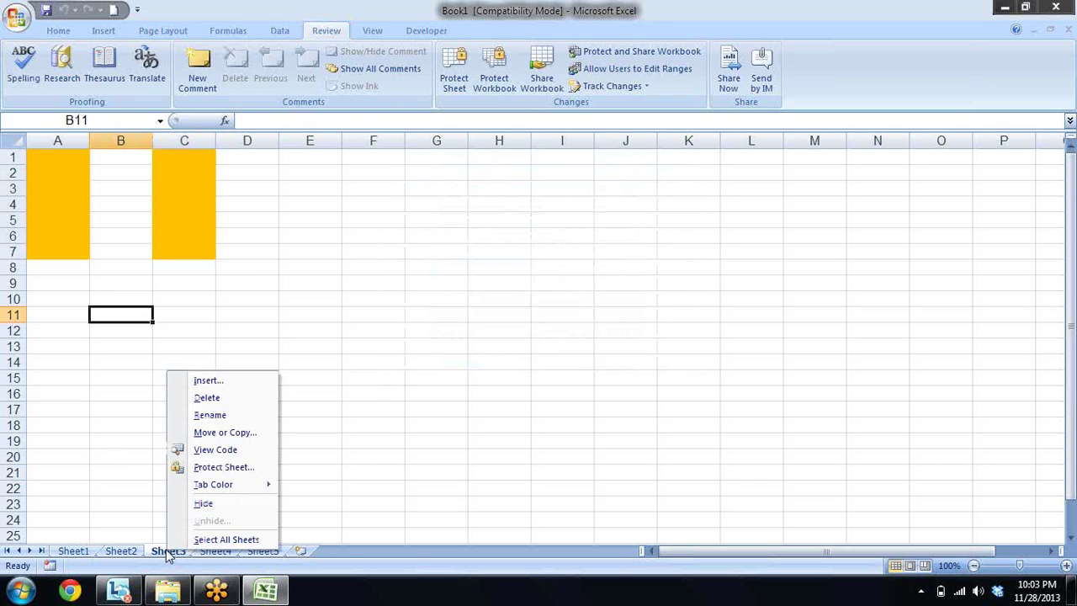
pyautogui.click(241, 468)
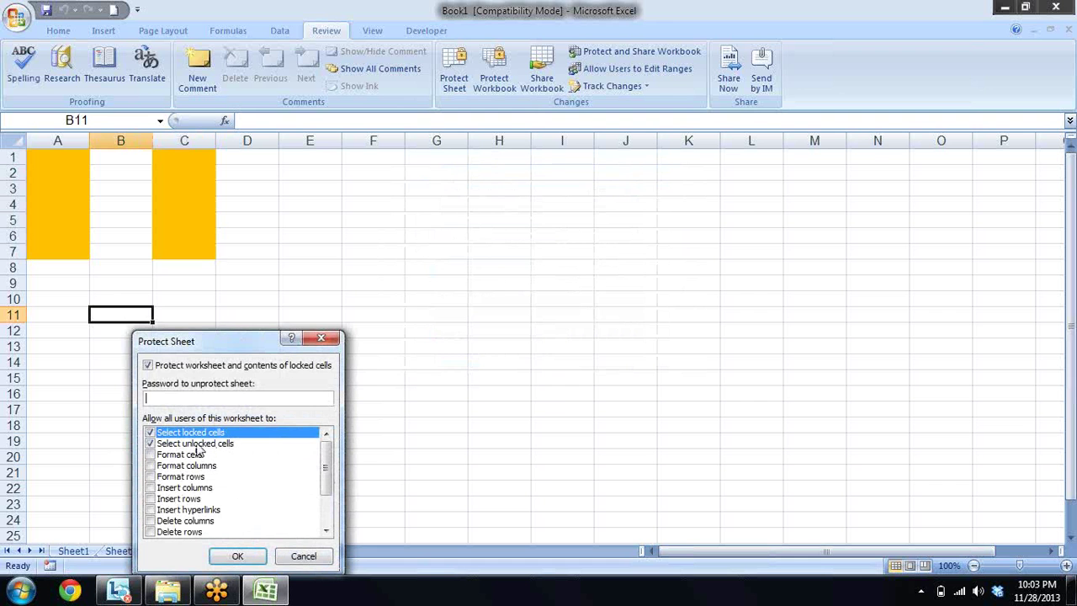
pyautogui.click(238, 556)
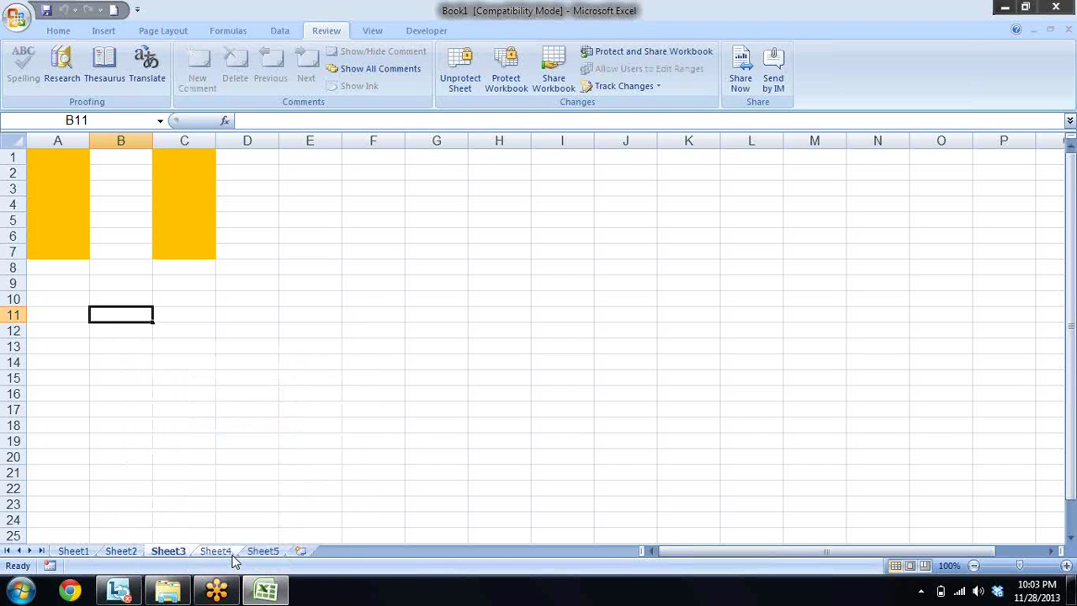
# Step: Test the locked cells, then unlock Range1 and enter sd, ssd and sd in A1:A3
pyautogui.click(245, 203)
pyautogui.click(177, 168)
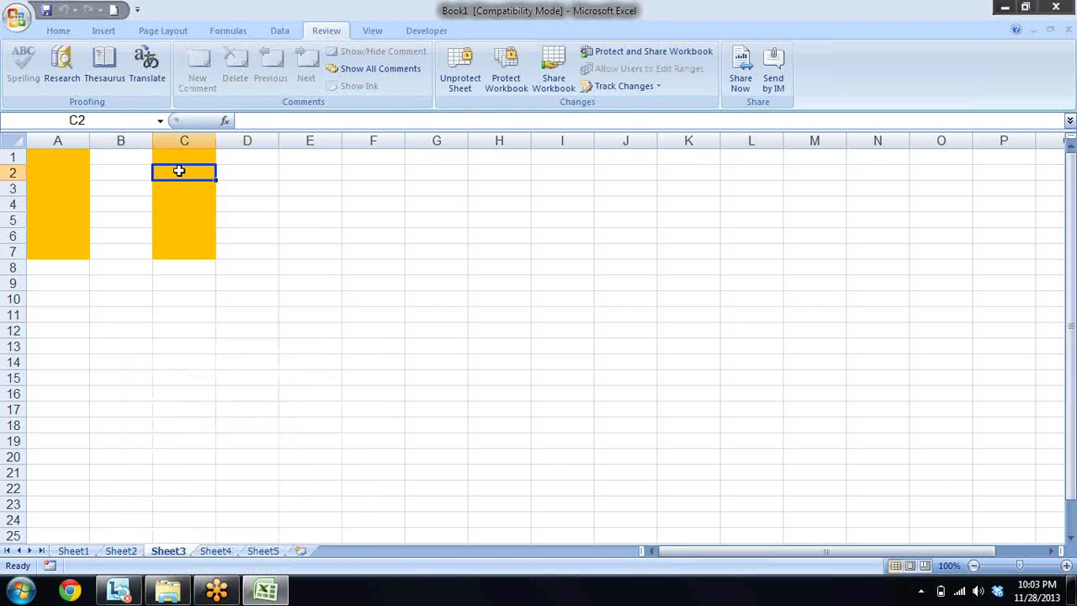
pyautogui.click(57, 155)
pyautogui.doubleClick(56, 155)
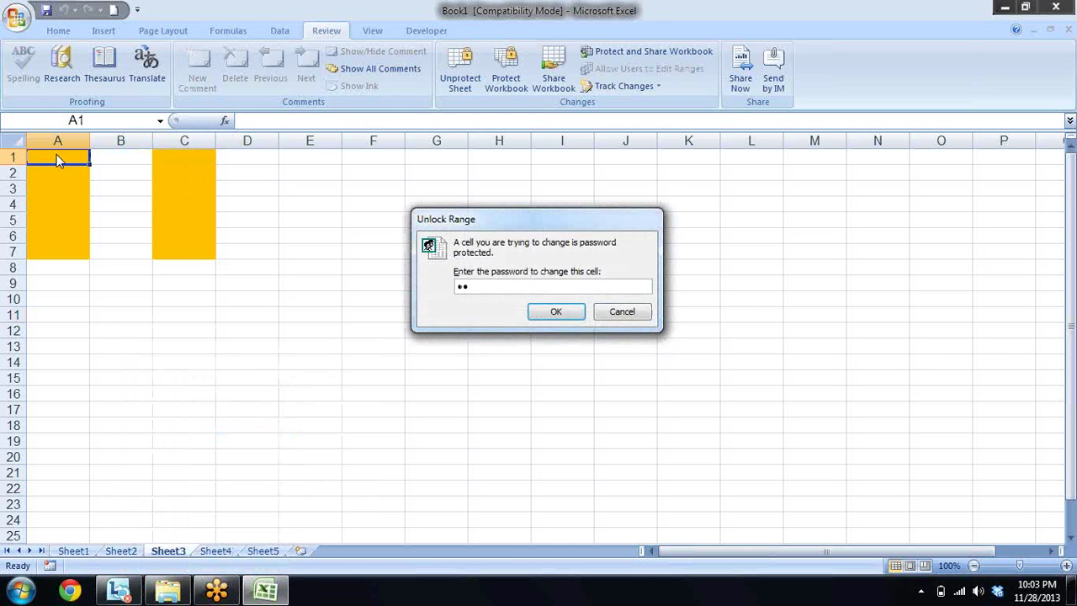
pyautogui.press('Return')
pyautogui.write('sd')
pyautogui.press('Return')
pyautogui.write('s')
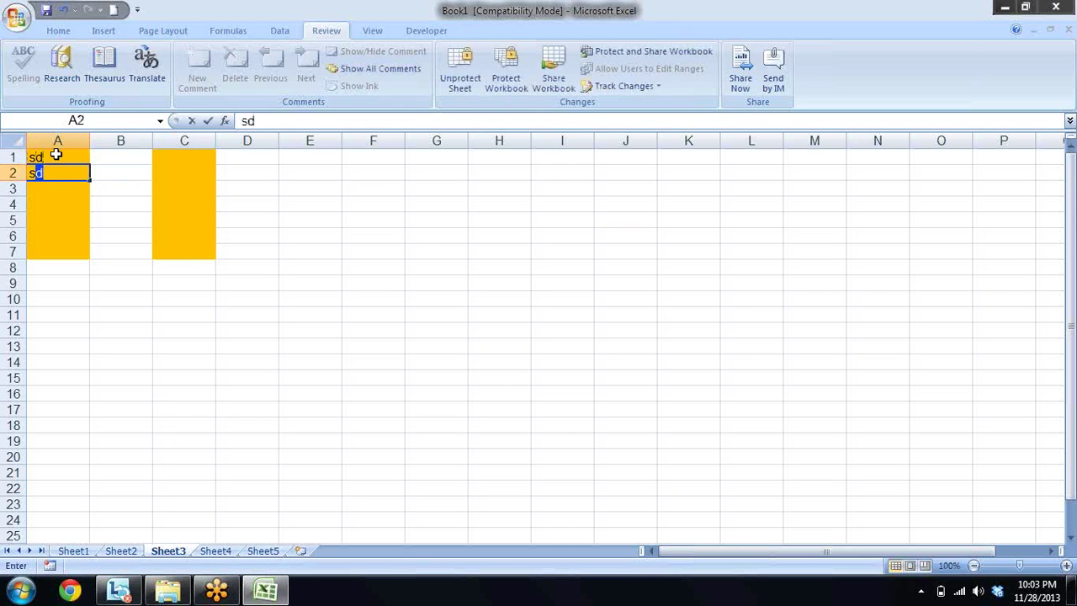
pyautogui.write('sd')
pyautogui.press('Return')
pyautogui.write('s')
pyautogui.press('Right')
pyautogui.press('Right')
# Step: Unlock the column C range with its password and enter sd in C1 and C2
pyautogui.press('Up')
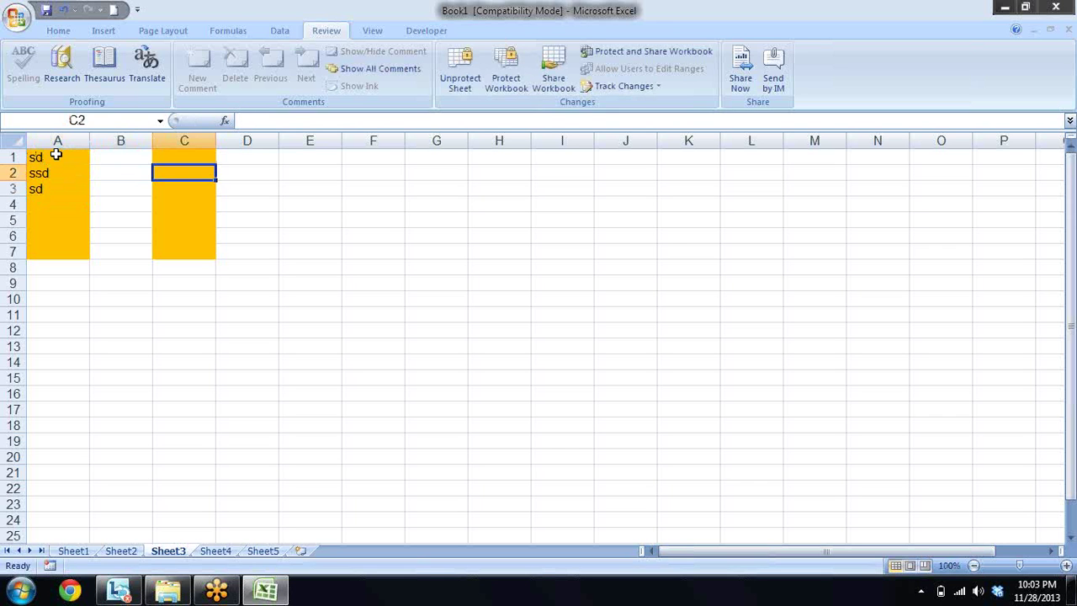
pyautogui.press('Up')
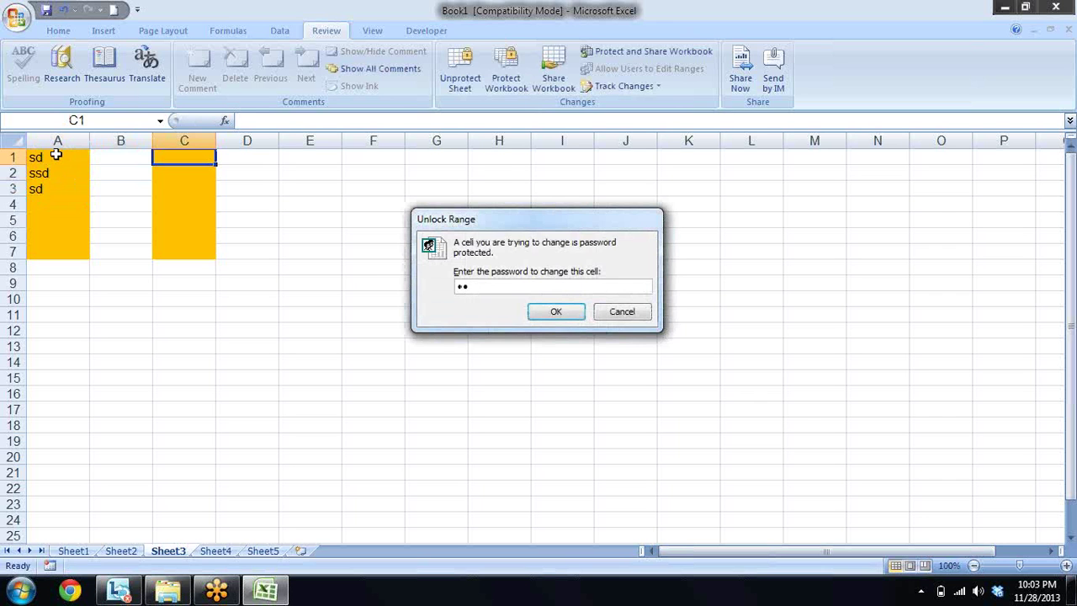
pyautogui.press('Return')
pyautogui.press('Return')
pyautogui.press('Return')
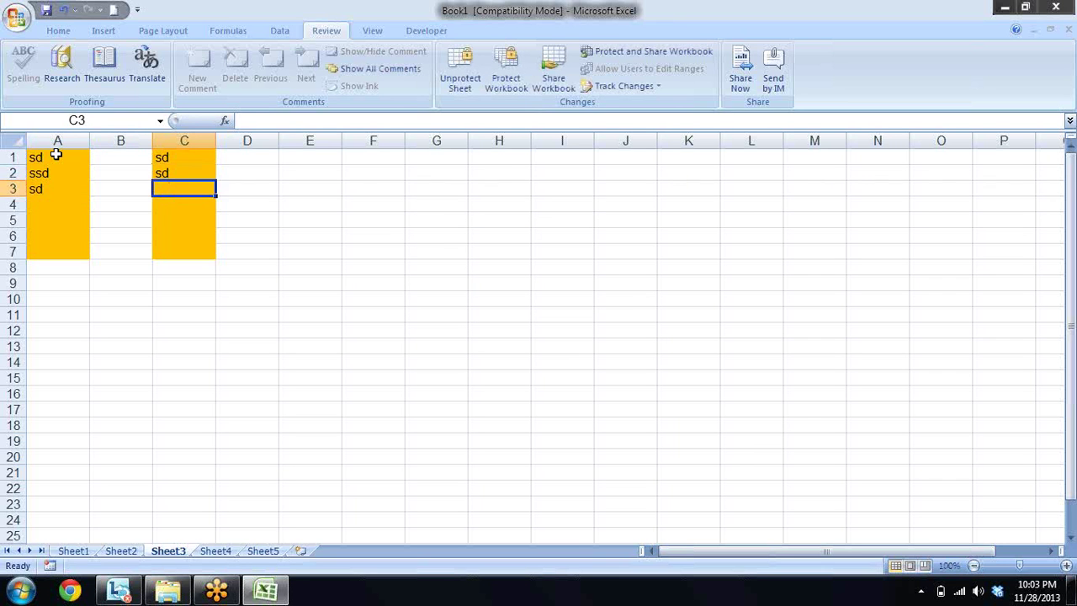
# Step: Return to A1, then select D8 and the orange cells in column A
pyautogui.press('Down')
pyautogui.press('Left')
pyautogui.press('Left')
pyautogui.press('Up')
pyautogui.press('Up')
pyautogui.press('Up')
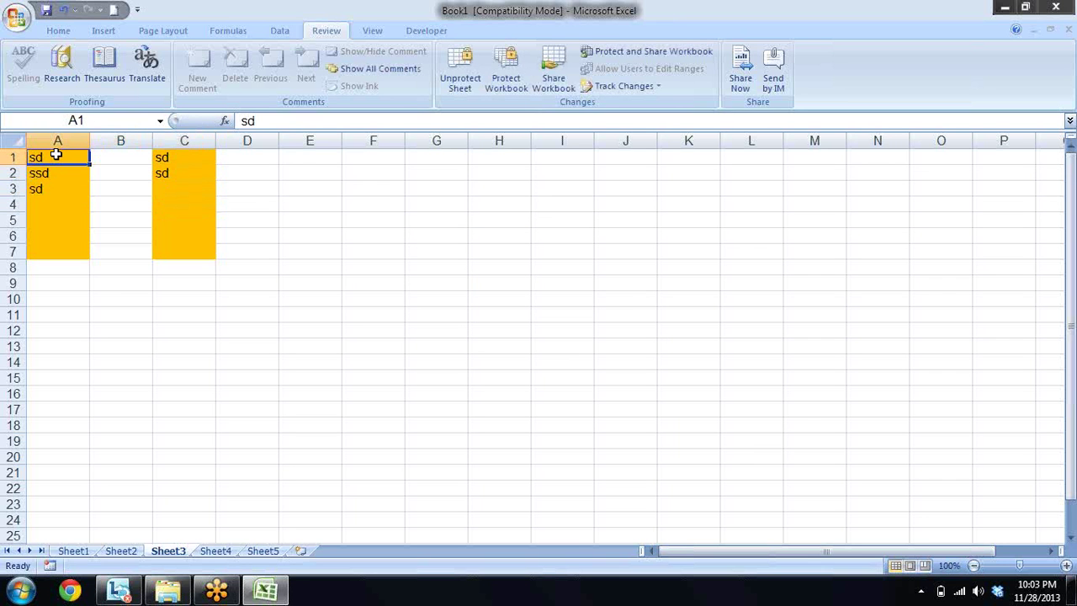
pyautogui.rightClick(13, 157)
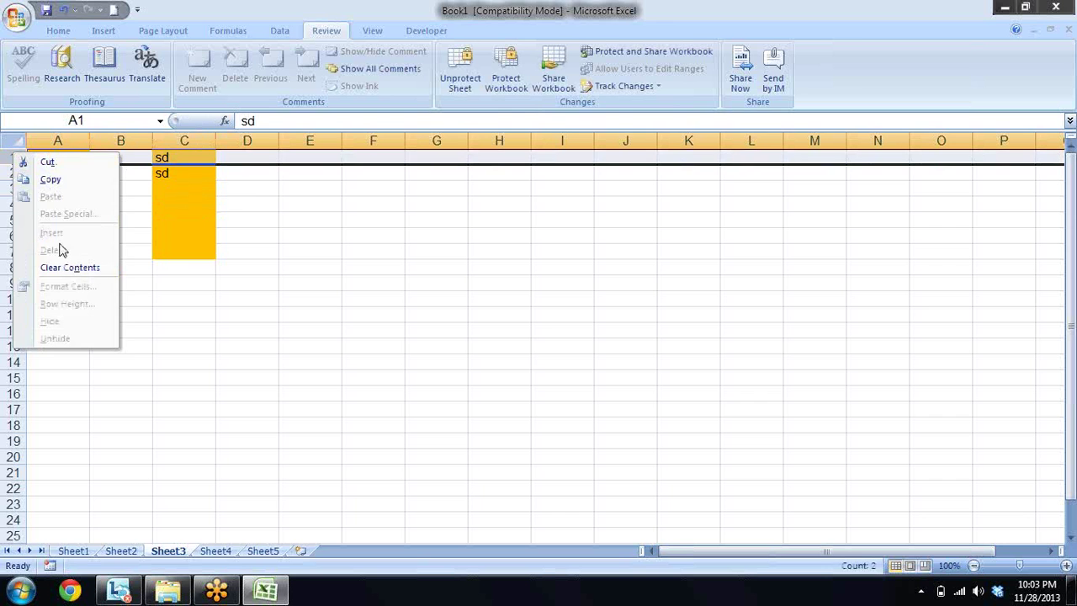
pyautogui.press('Escape')
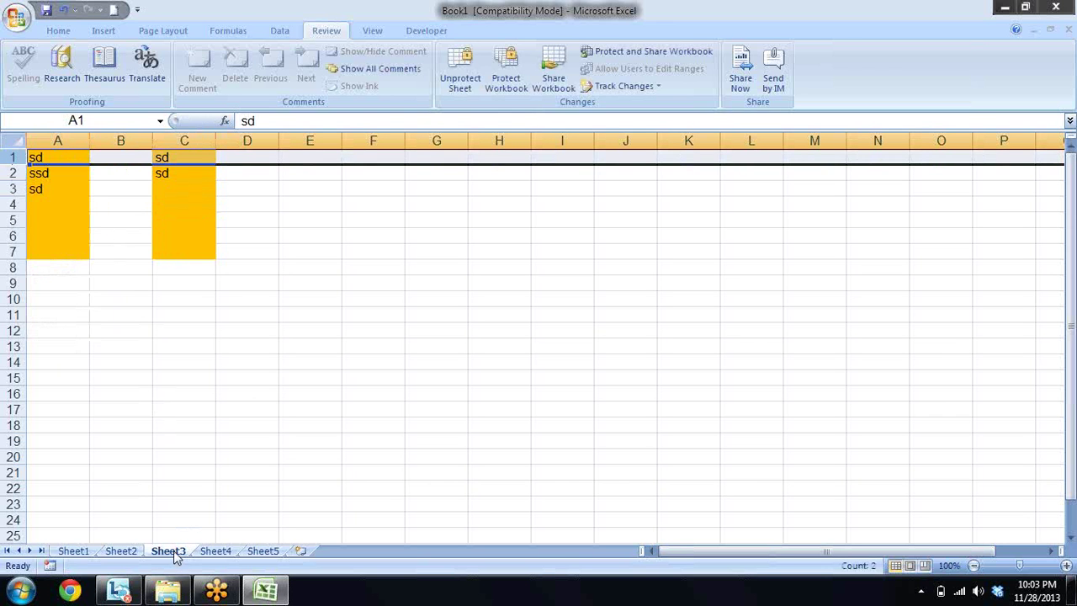
pyautogui.click(277, 264)
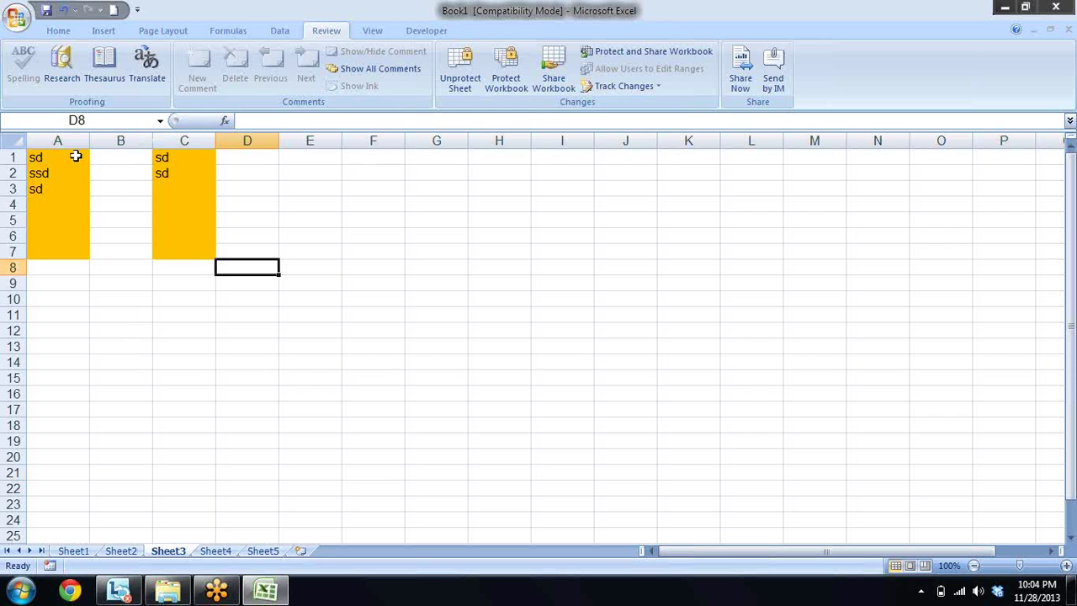
pyautogui.moveTo(76, 157); pyautogui.dragTo(60, 252)
# Step: Select the orange column C cells, then look at Sheet5 and Sheet4 before returning to Sheet3
pyautogui.moveTo(168, 155); pyautogui.dragTo(174, 251)
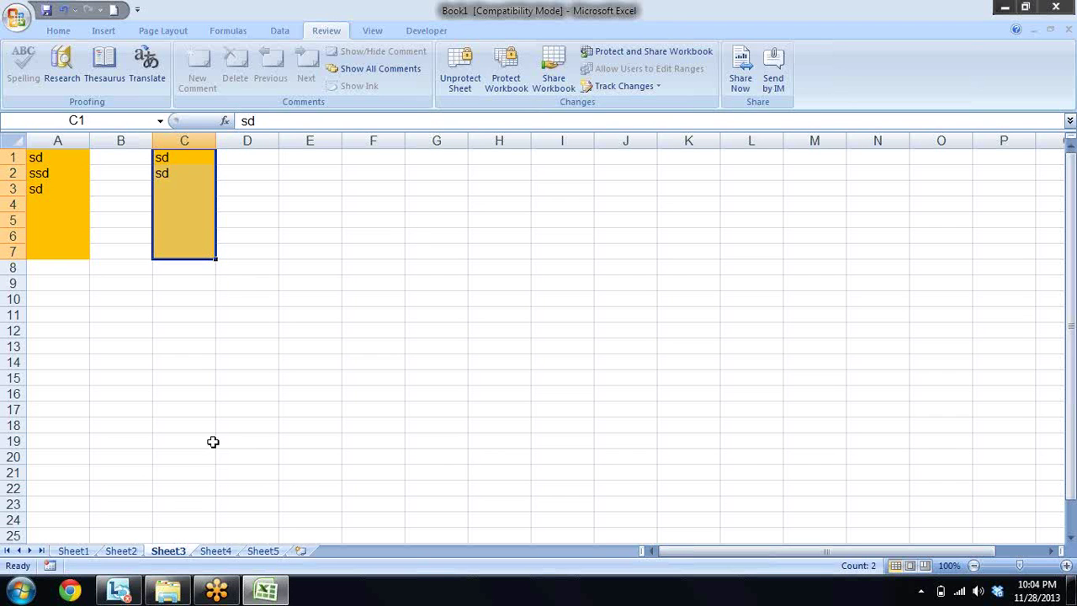
pyautogui.click(213, 440)
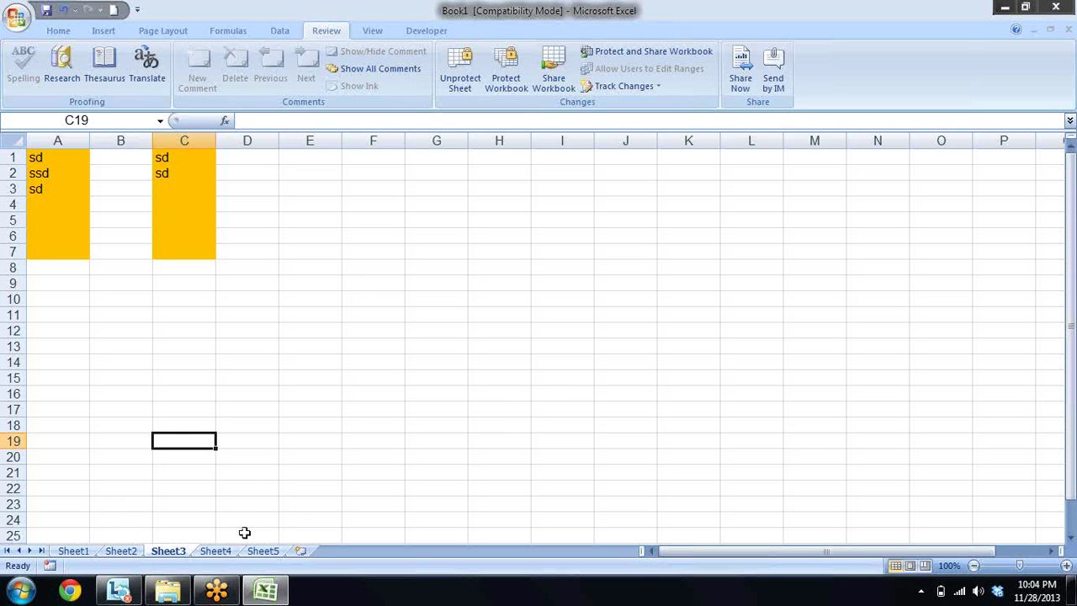
pyautogui.click(267, 552)
pyautogui.click(220, 552)
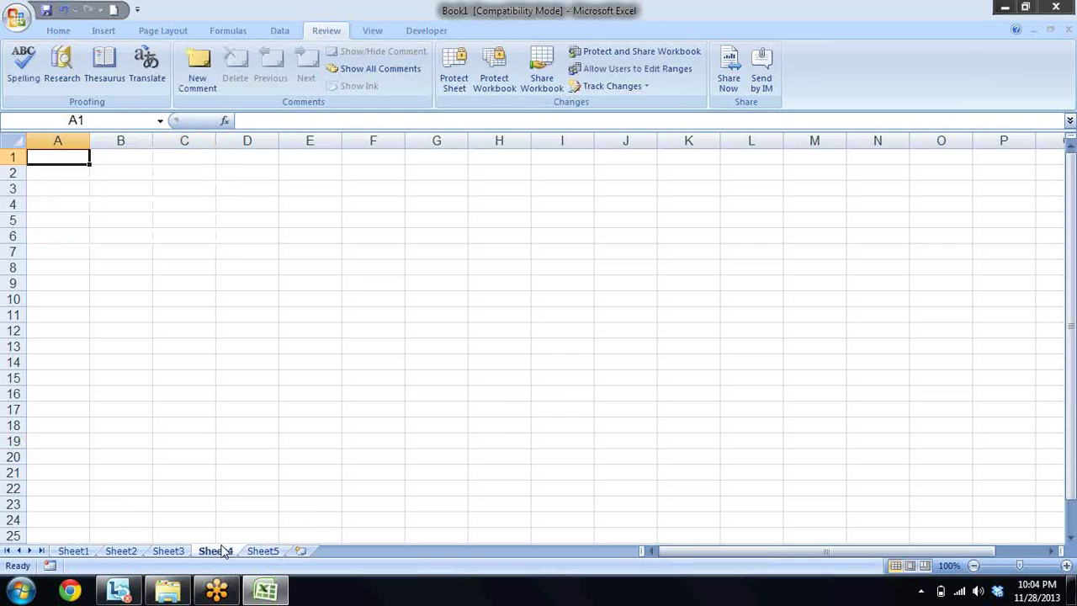
pyautogui.click(177, 553)
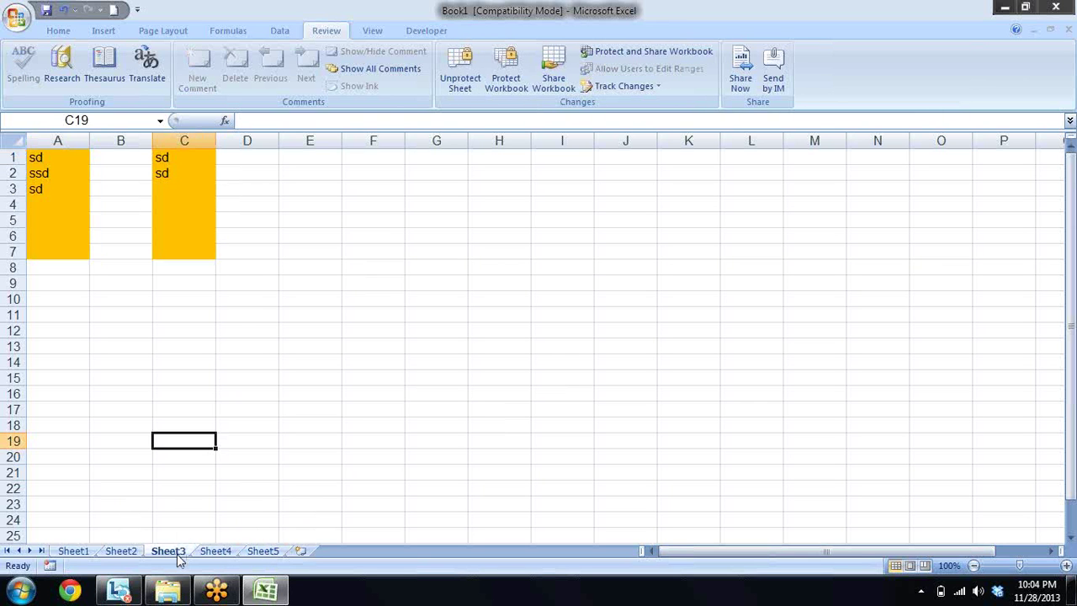
# Step: Unprotect Sheet3, then go to Sheet1 after viewing the Sheet2 and Sheet1 tab menus
pyautogui.rightClick(178, 559)
pyautogui.click(239, 469)
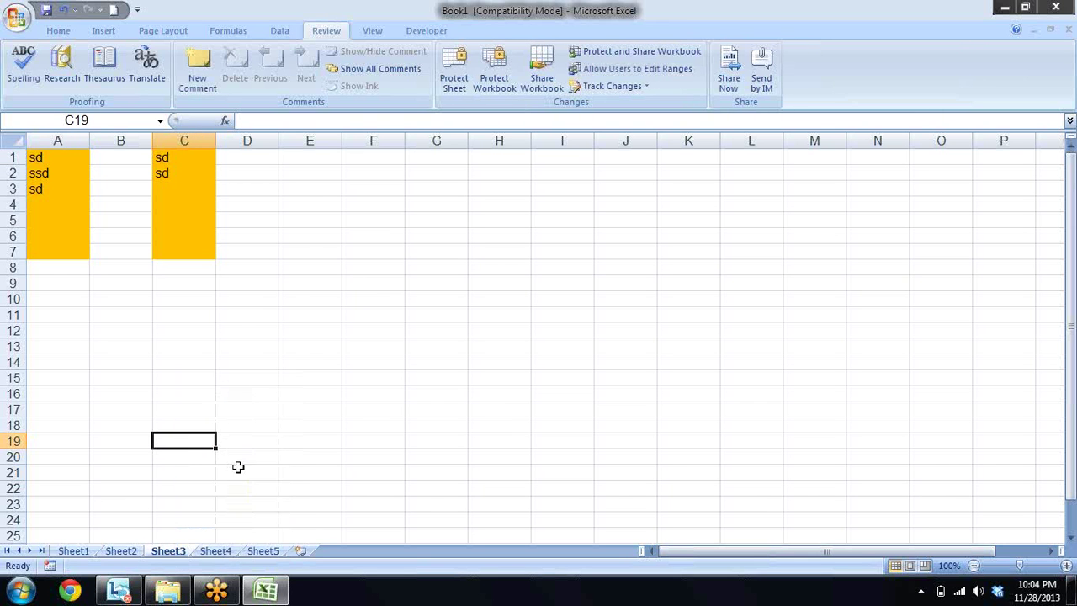
pyautogui.click(123, 553)
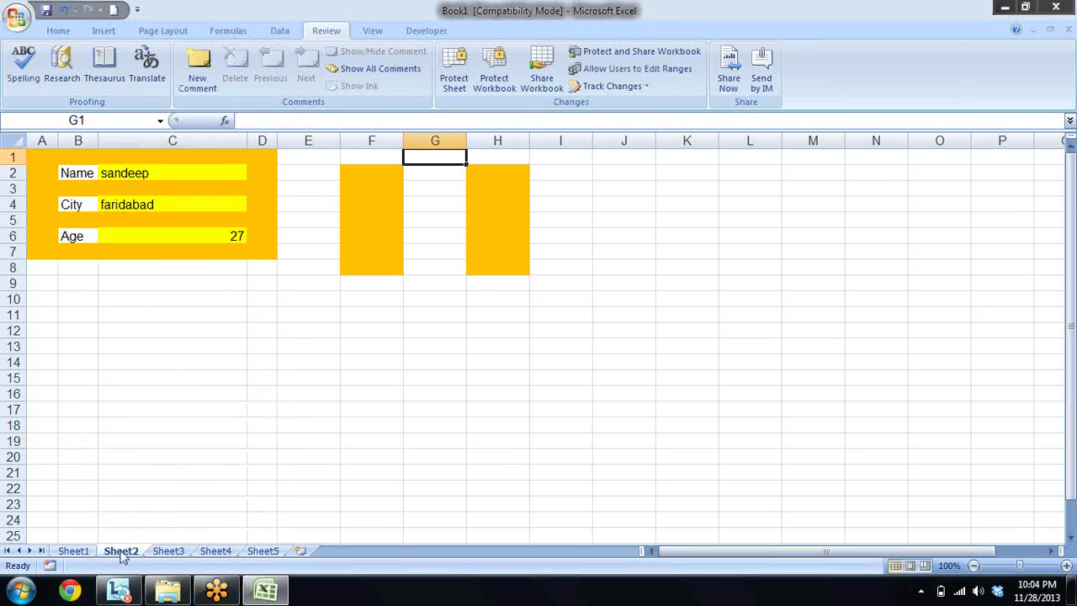
pyautogui.click(80, 552)
pyautogui.rightClick(138, 553)
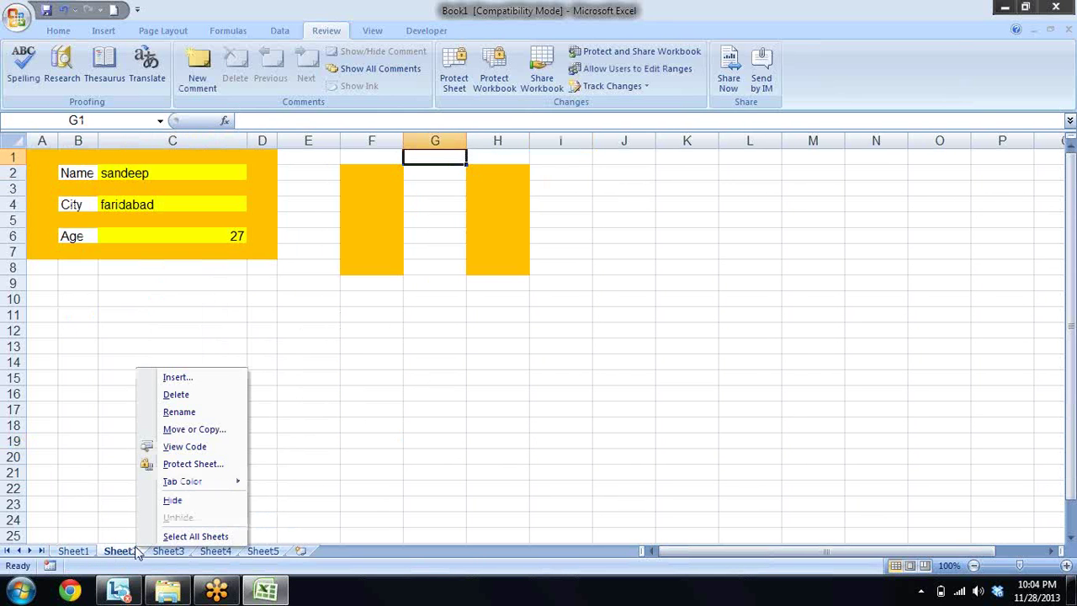
pyautogui.rightClick(66, 551)
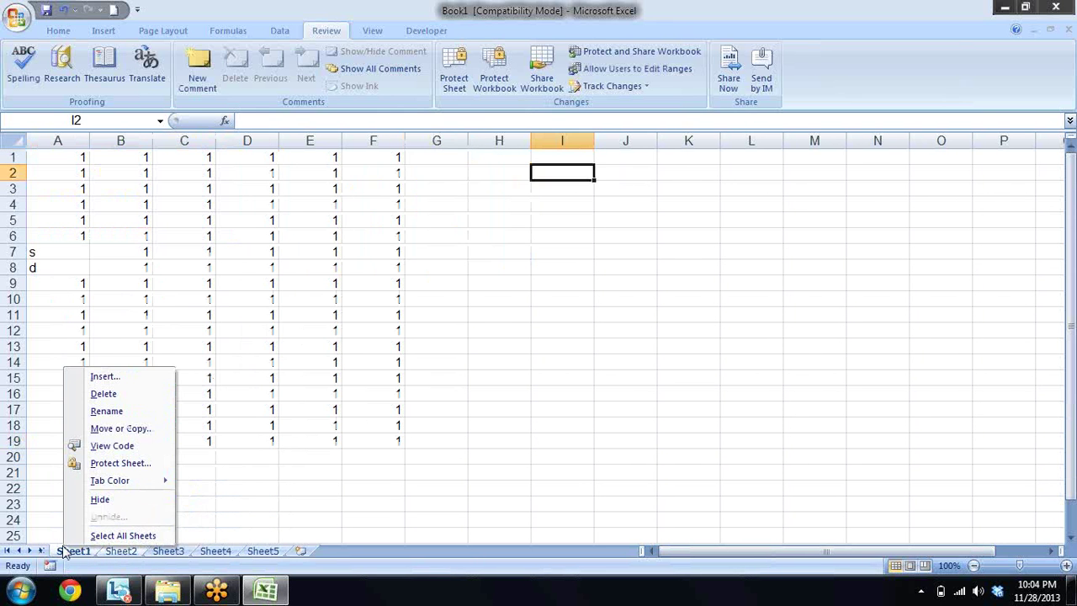
pyautogui.click(266, 496)
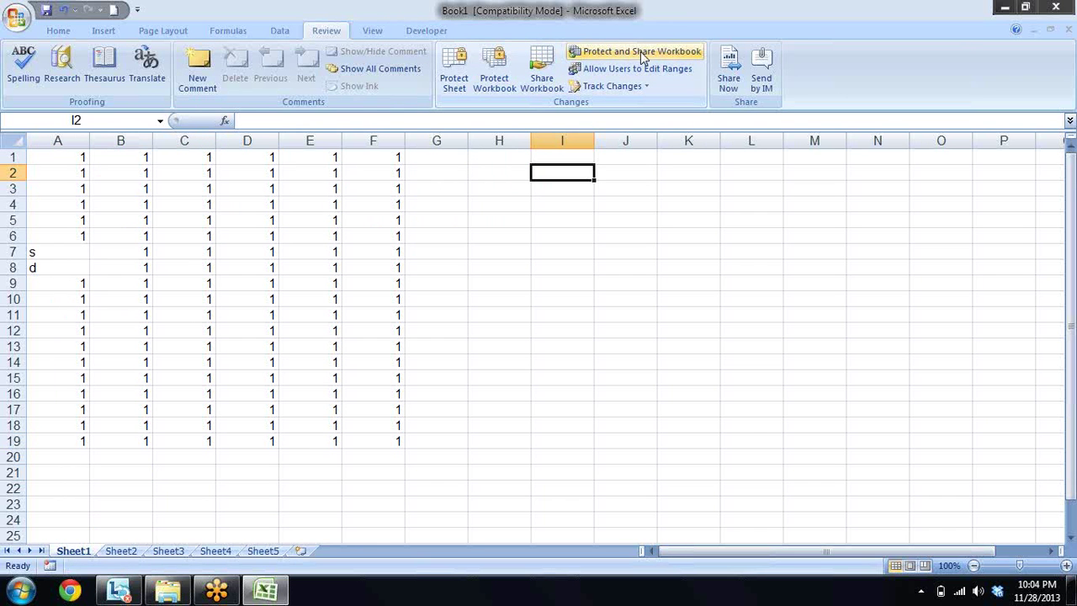
# Step: Protect the workbook structure and check the greyed-out Sheet3 tab options
pyautogui.click(500, 81)
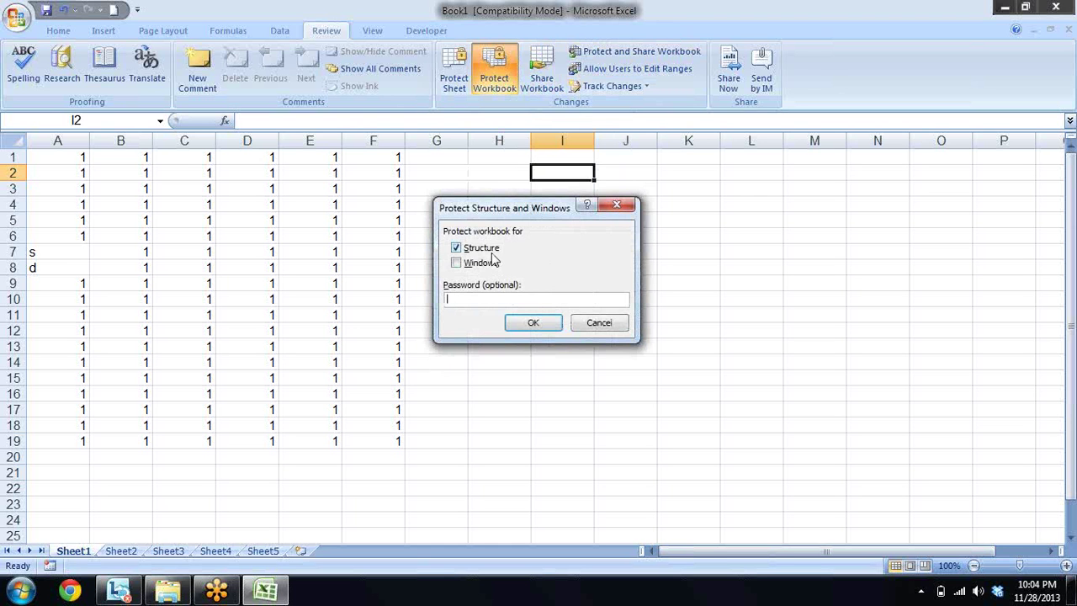
pyautogui.click(534, 324)
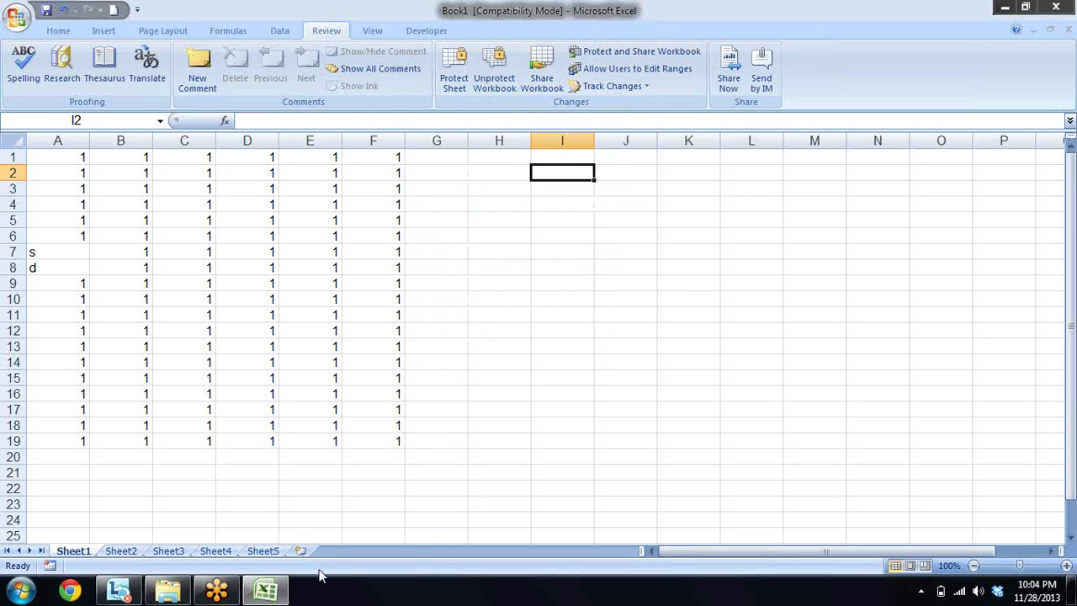
pyautogui.rightClick(169, 552)
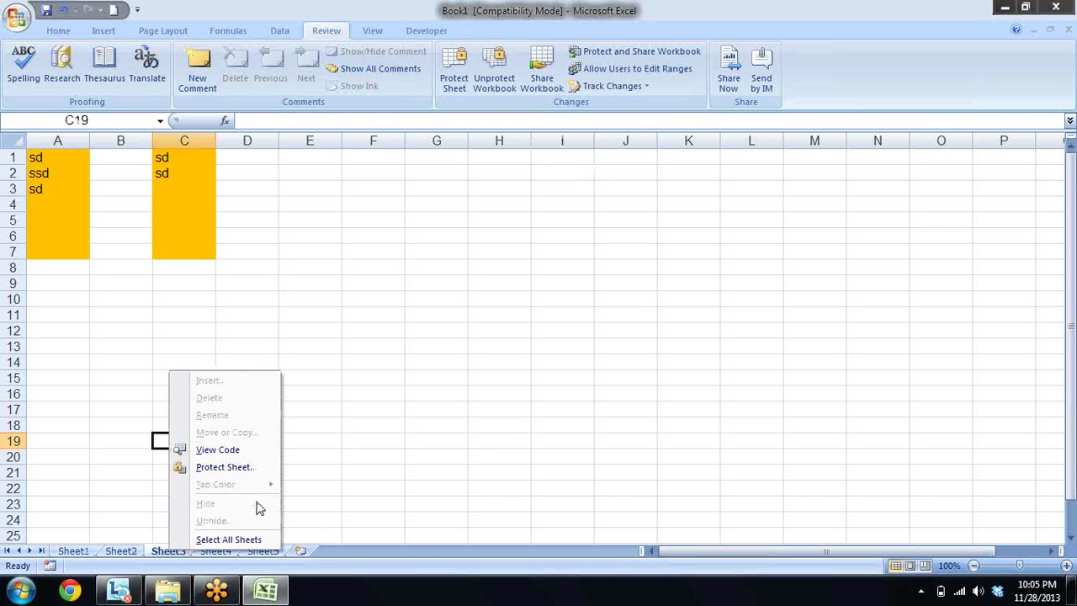
pyautogui.press('Escape')
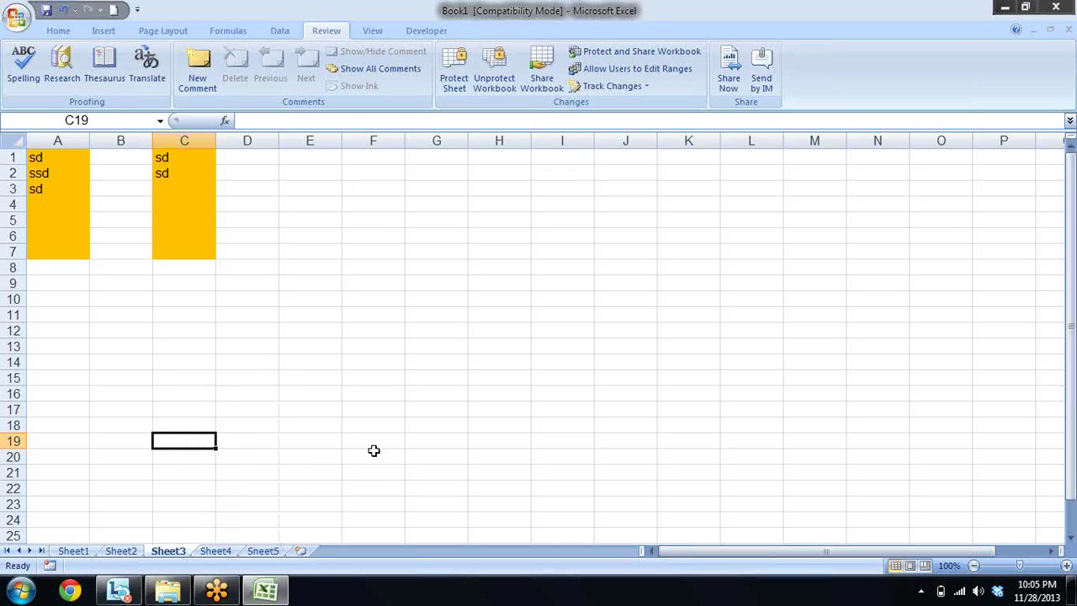
# Step: Check the Sheet5 tab options, then remove the workbook structure protection
pyautogui.click(263, 551)
pyautogui.rightClick(268, 559)
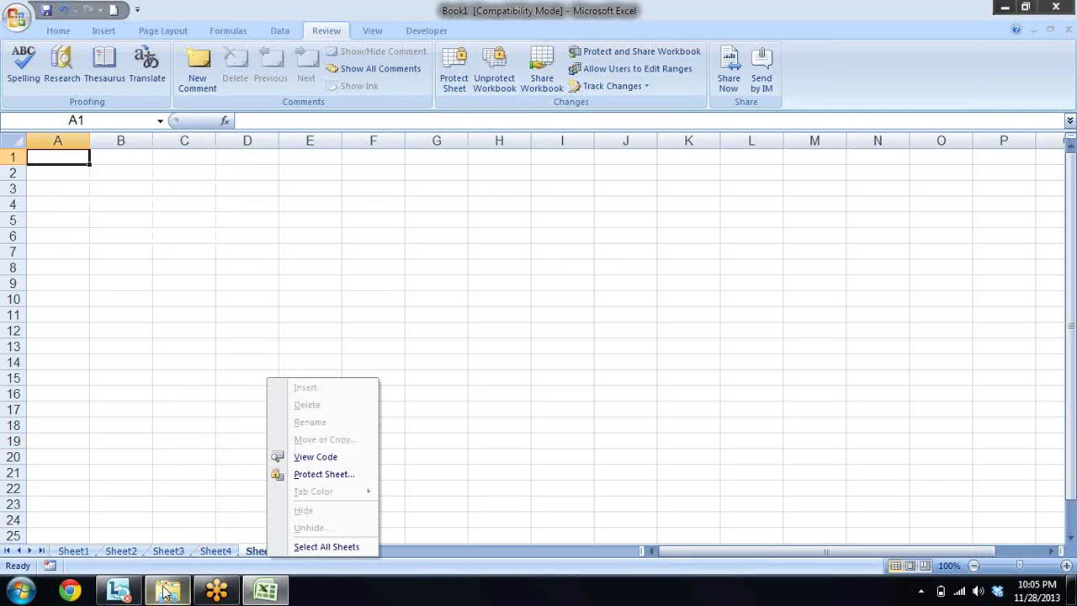
pyautogui.press('Escape')
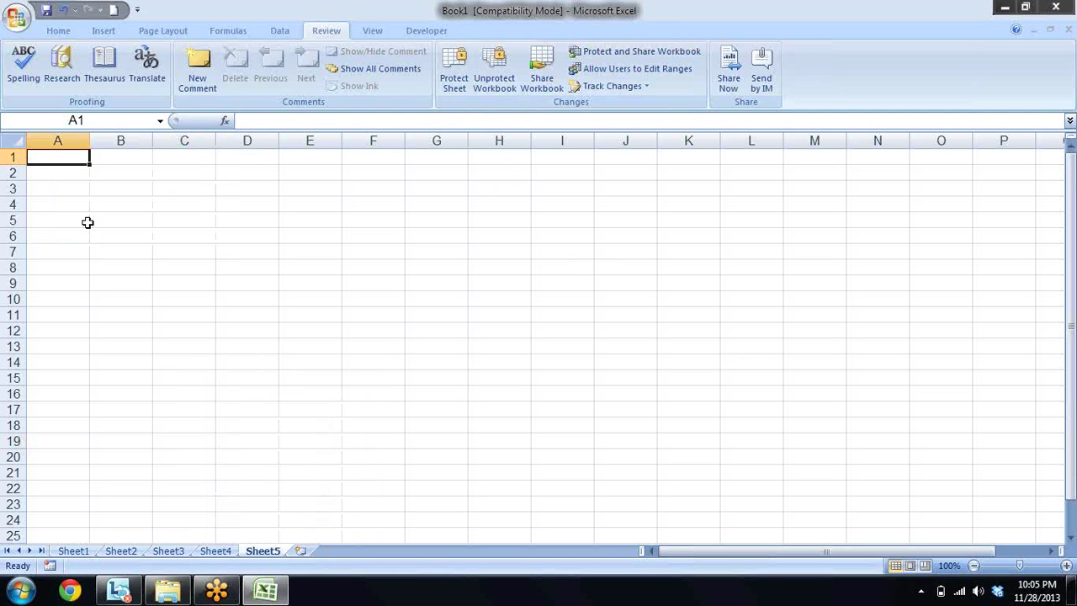
pyautogui.rightClick(272, 552)
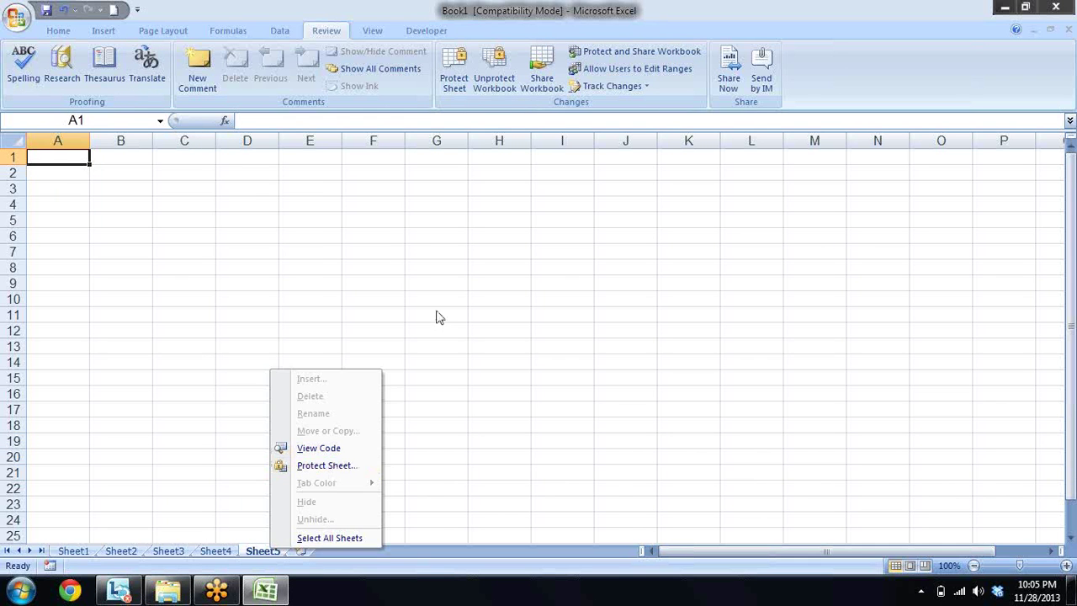
pyautogui.press('Escape')
pyautogui.click(484, 86)
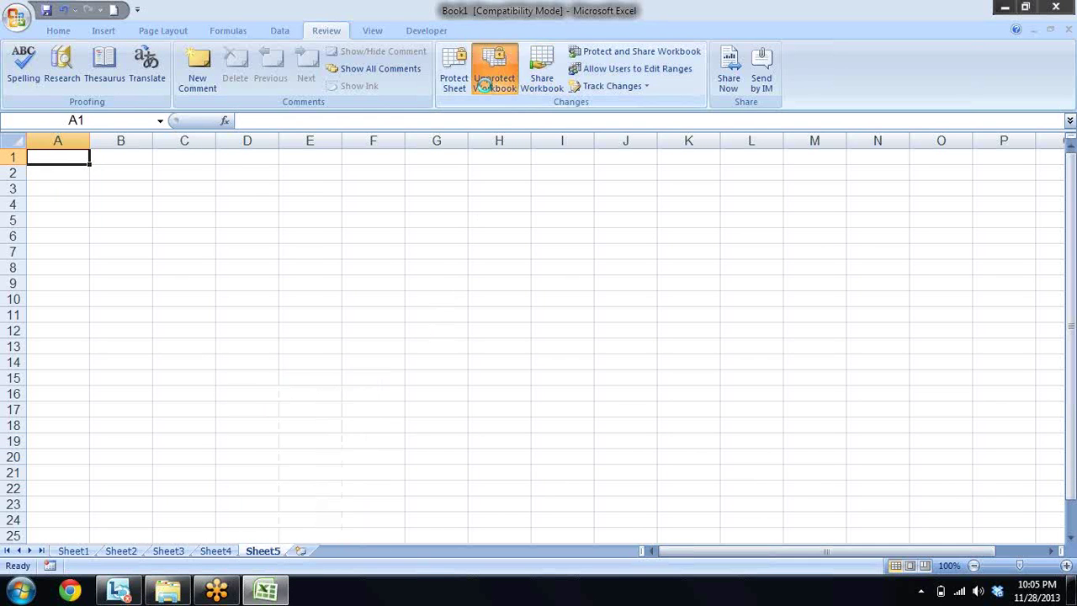
pyautogui.click(442, 263)
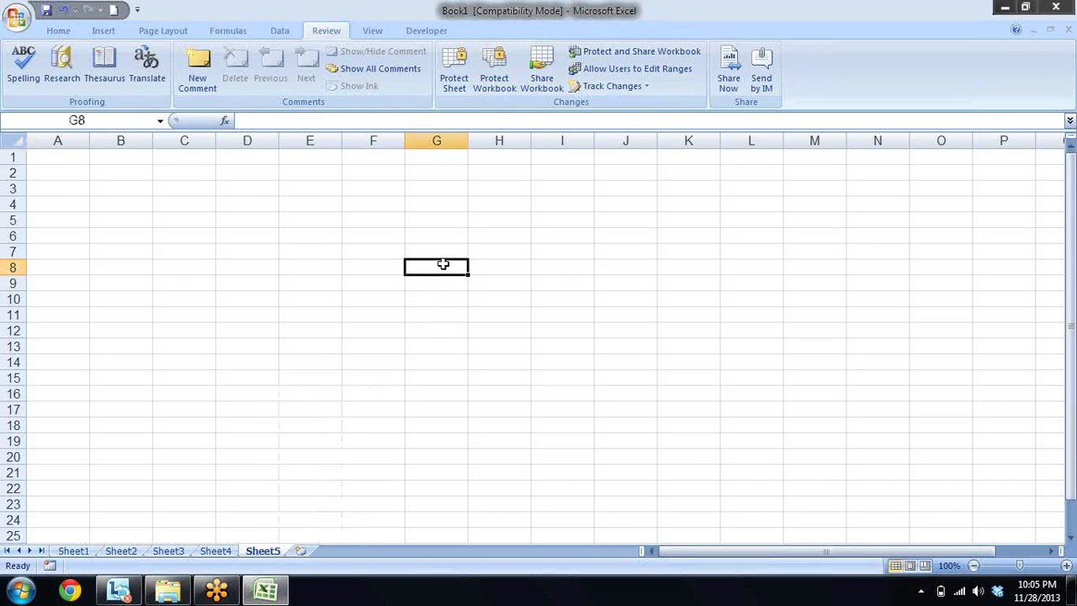
# Step: Protect both the workbook structure and windows, then cancel the Open dialog
pyautogui.click(498, 74)
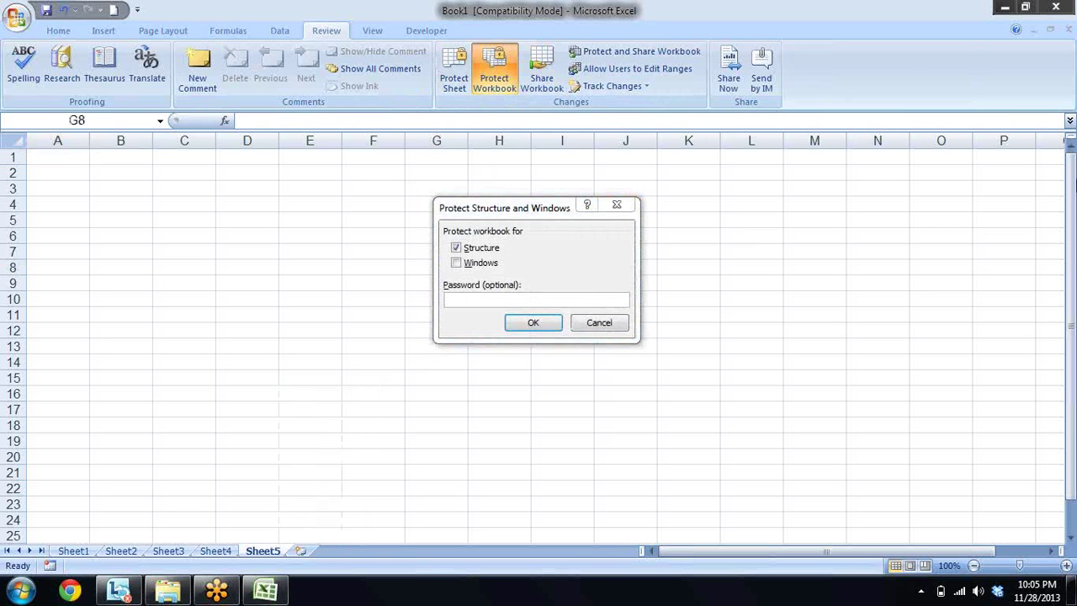
pyautogui.click(477, 266)
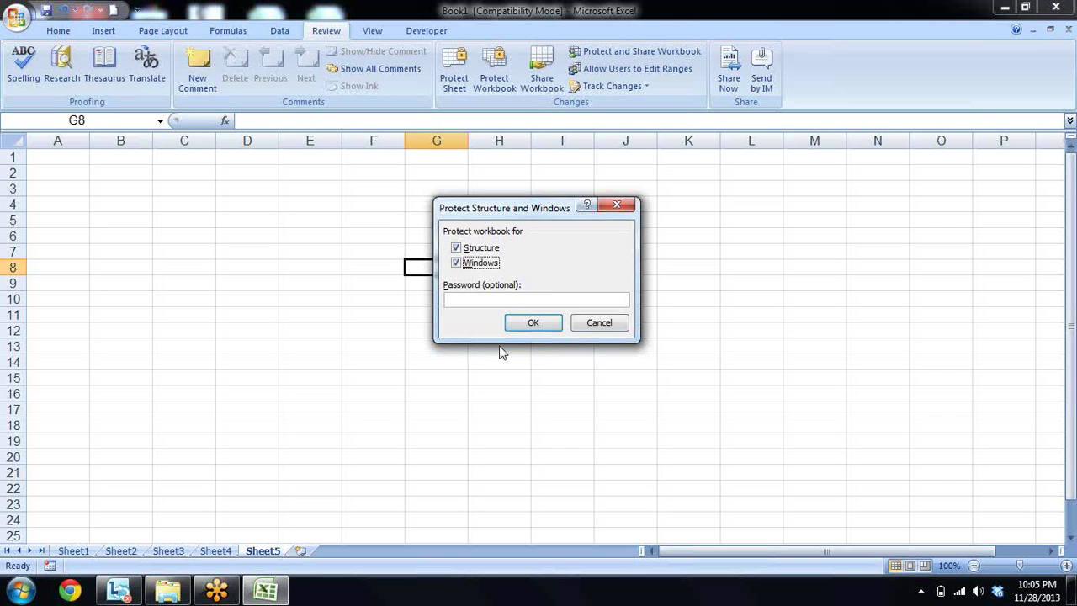
pyautogui.click(536, 324)
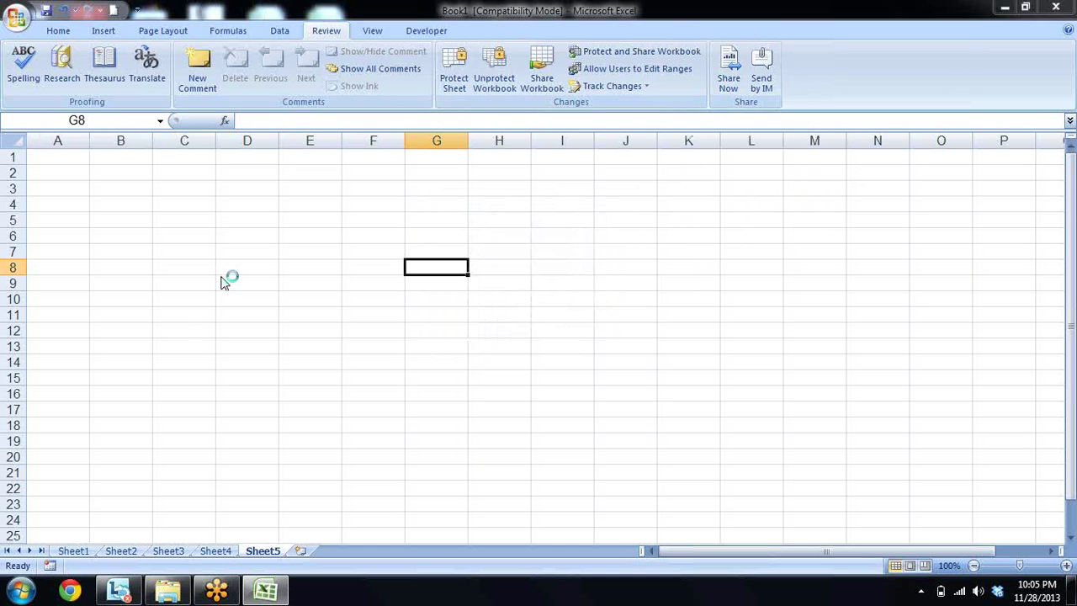
pyautogui.hotkey('ctrl', 'o')
pyautogui.press('Escape')
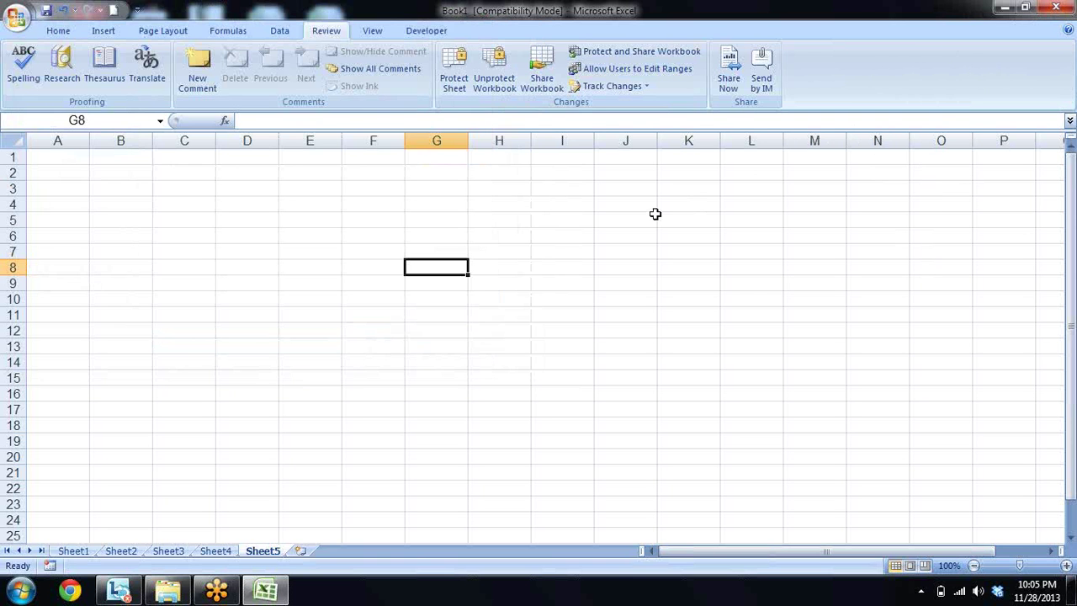
# Step: Remove the workbook structure and windows protection
pyautogui.click(619, 52)
pyautogui.press('Escape')
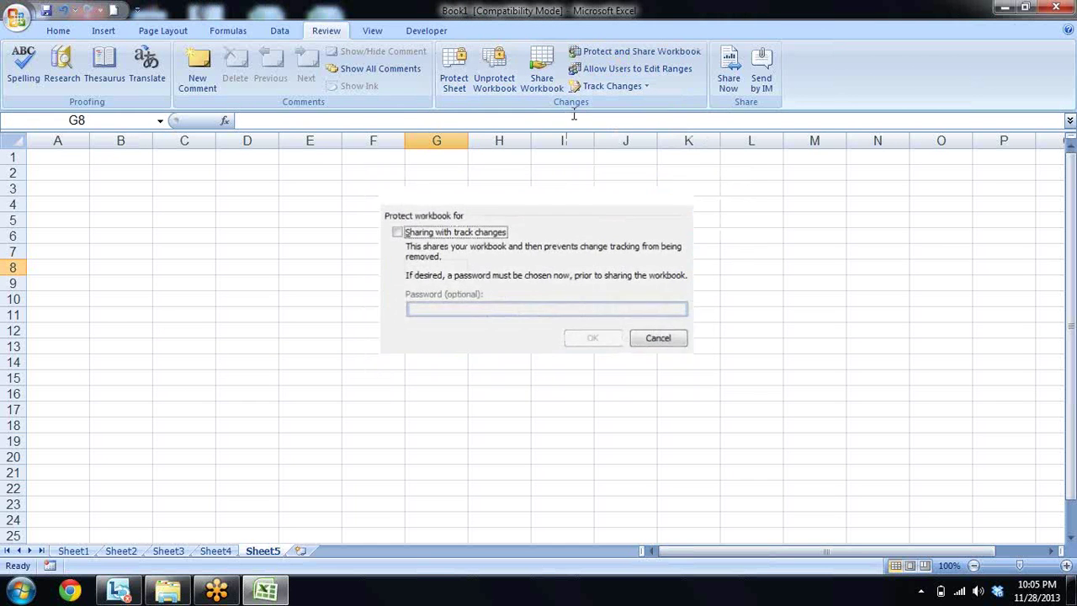
pyautogui.click(492, 74)
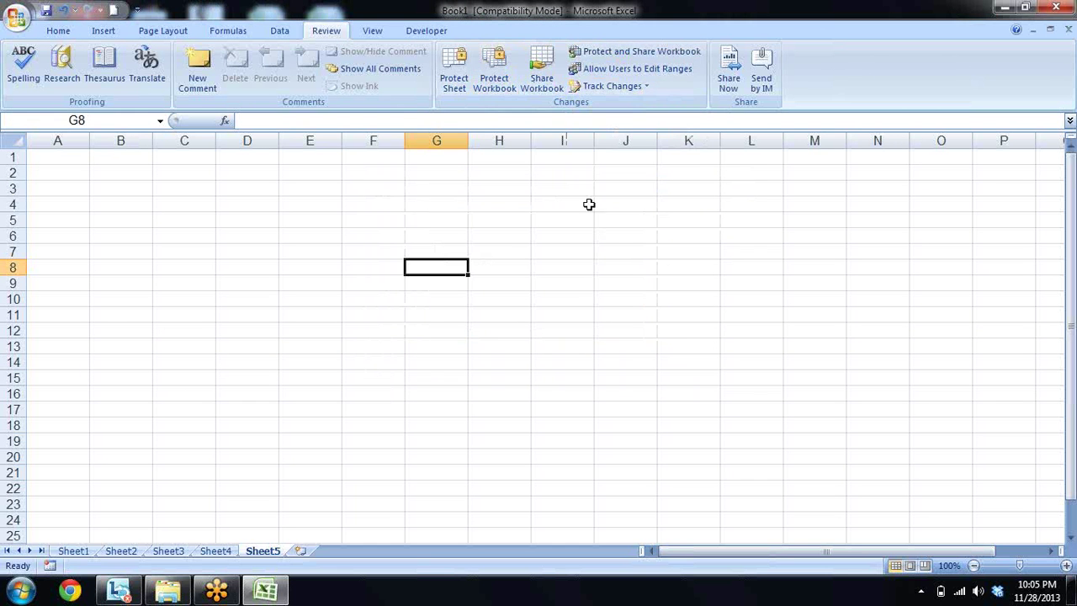
# Step: Select cell B7 and bring up the Save As dialog on the Desktop
pyautogui.click(551, 254)
pyautogui.press('Left')
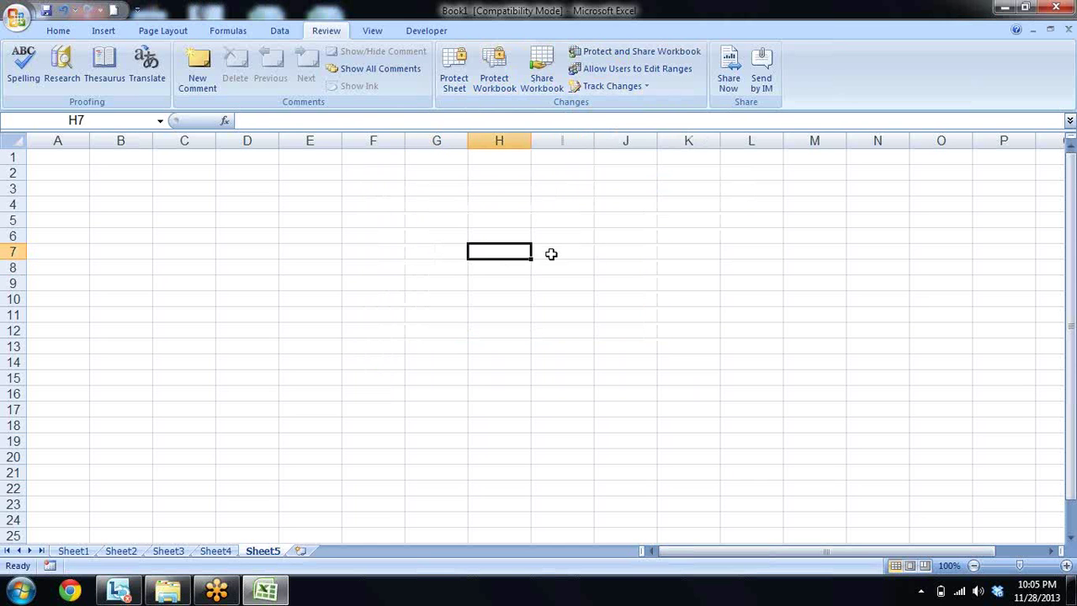
pyautogui.press('Left')
pyautogui.press('Left')
pyautogui.press('Left')
pyautogui.press('Left')
pyautogui.press('Left')
pyautogui.press('Right')
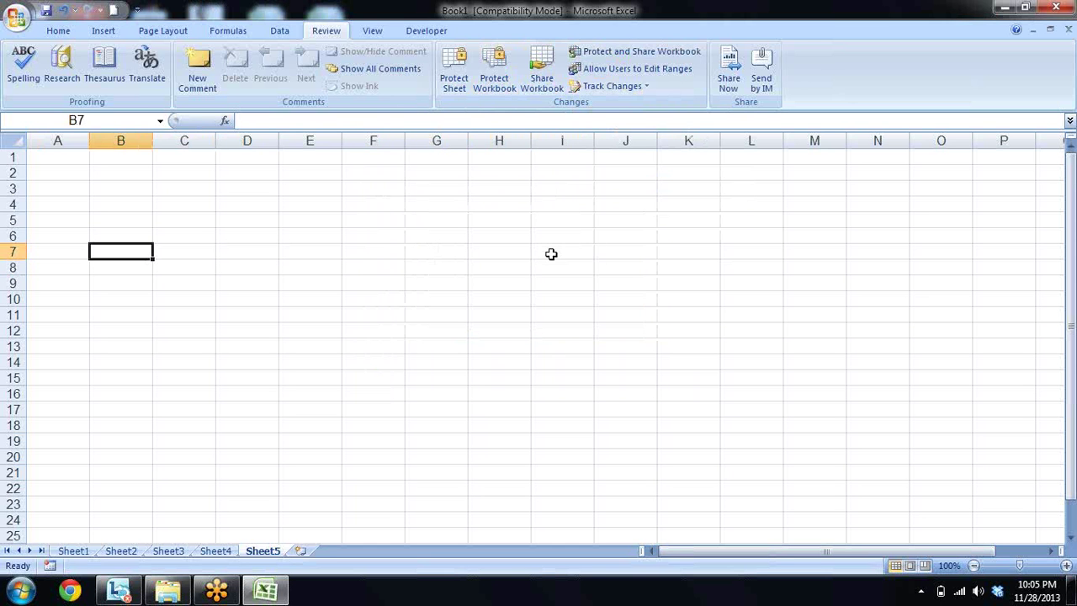
pyautogui.hotkey('ctrl', 's')
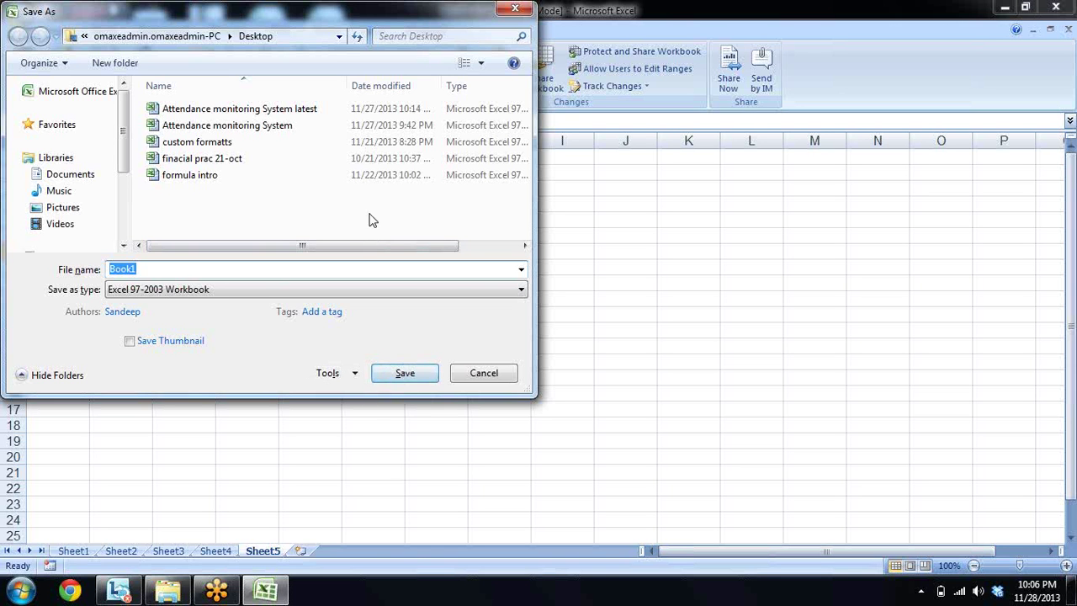
# Step: Set a password to open the workbook and save it as sandeep
pyautogui.click(352, 375)
pyautogui.click(355, 426)
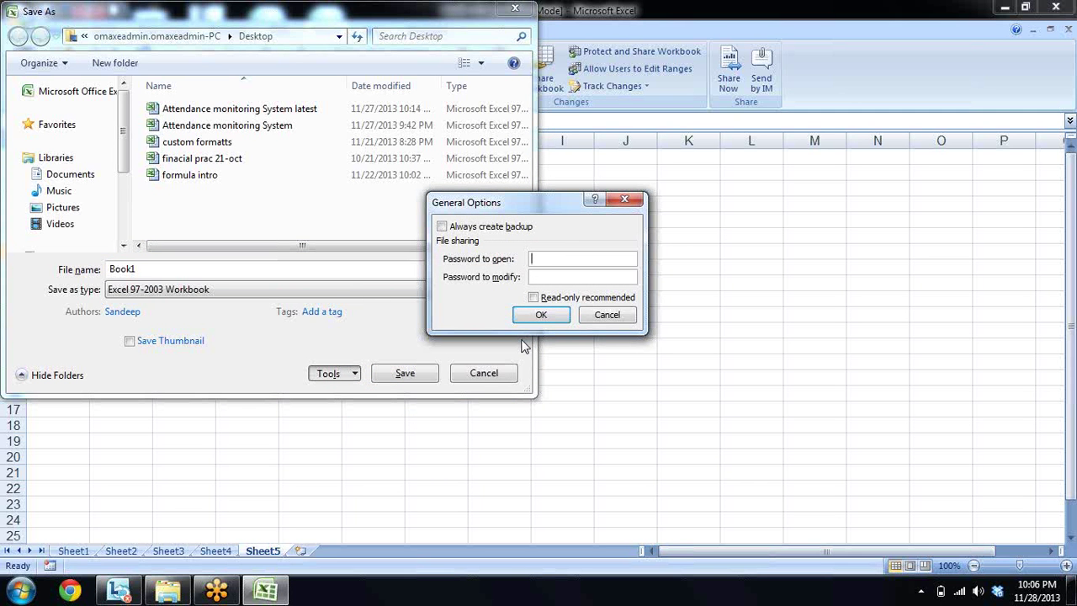
pyautogui.press('Return')
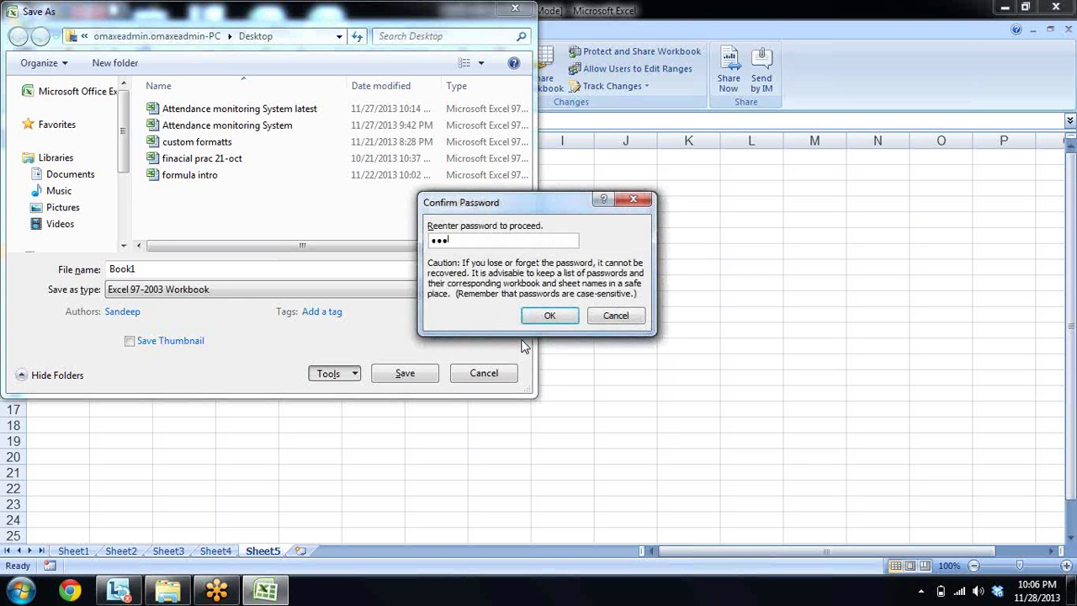
pyautogui.press('Return')
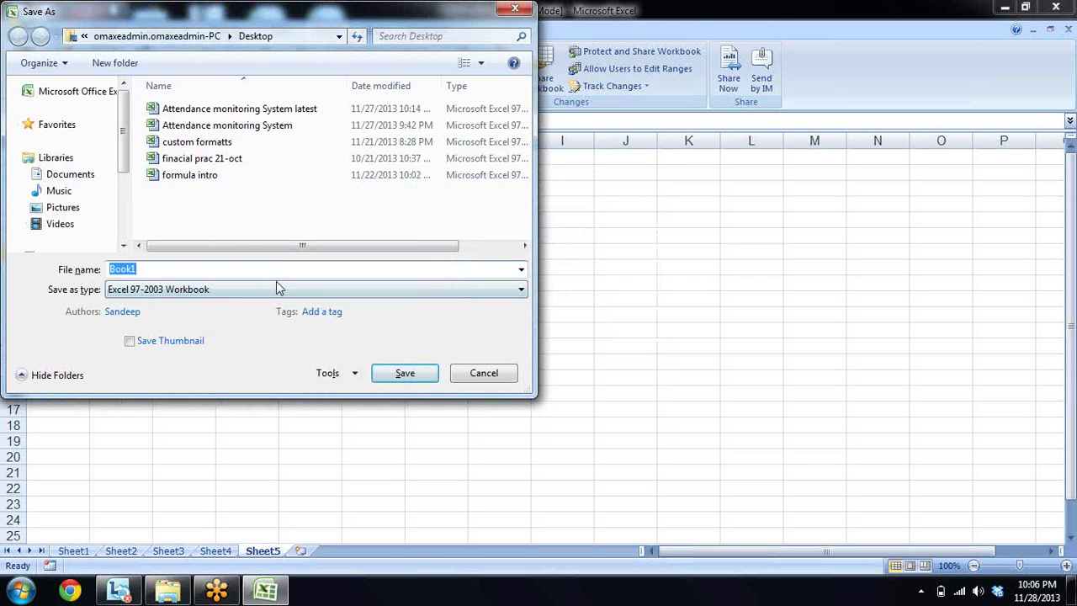
pyautogui.press('Return')
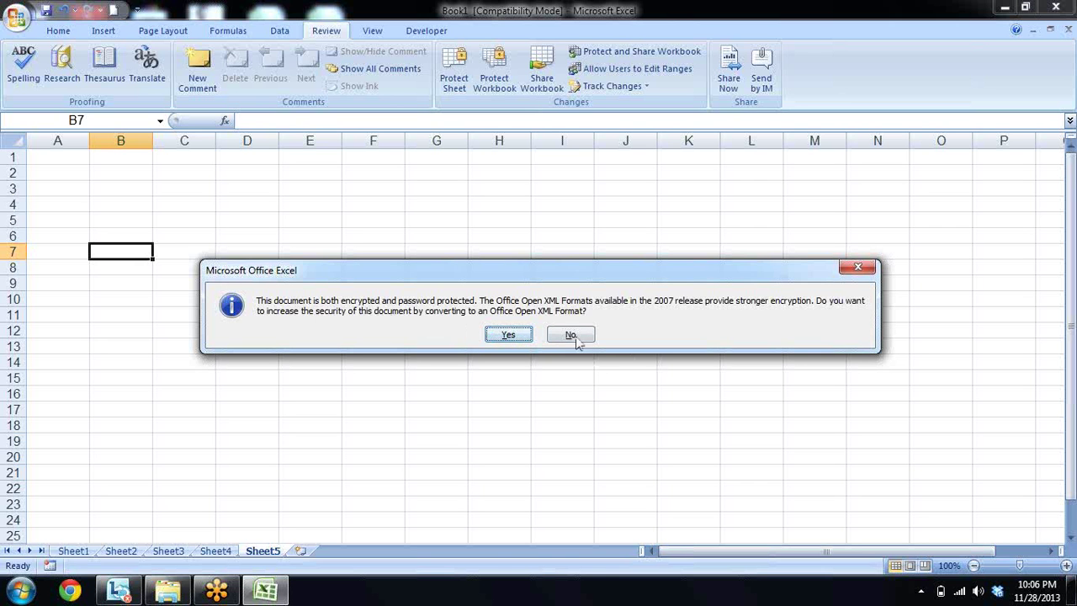
# Step: Keep the Excel 97-2003 format through the compatibility prompts and close Excel
pyautogui.click(571, 334)
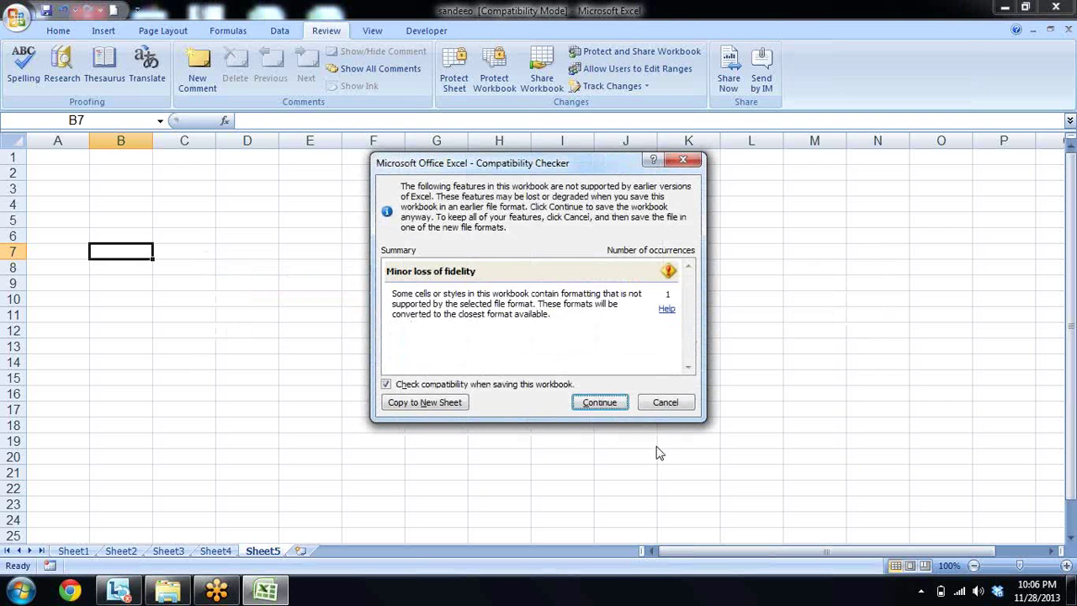
pyautogui.click(612, 402)
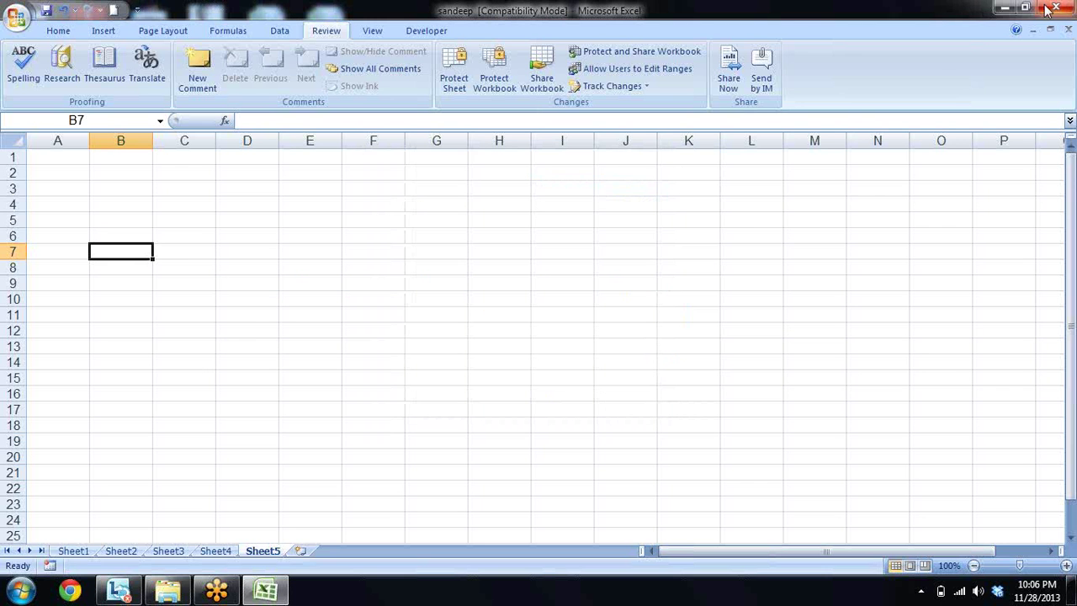
pyautogui.click(1051, 9)
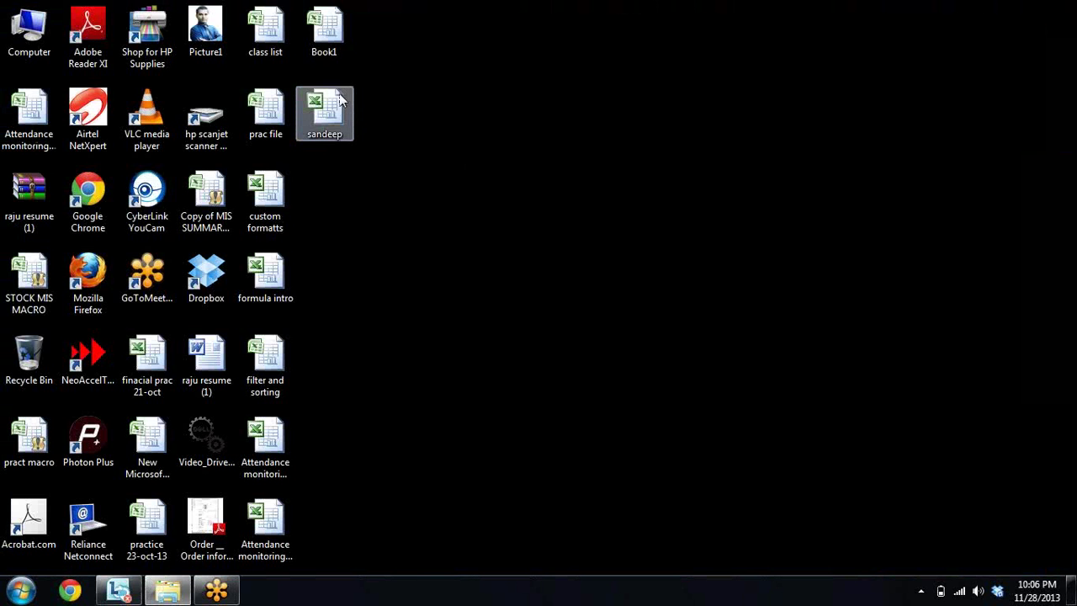
pyautogui.click(342, 99)
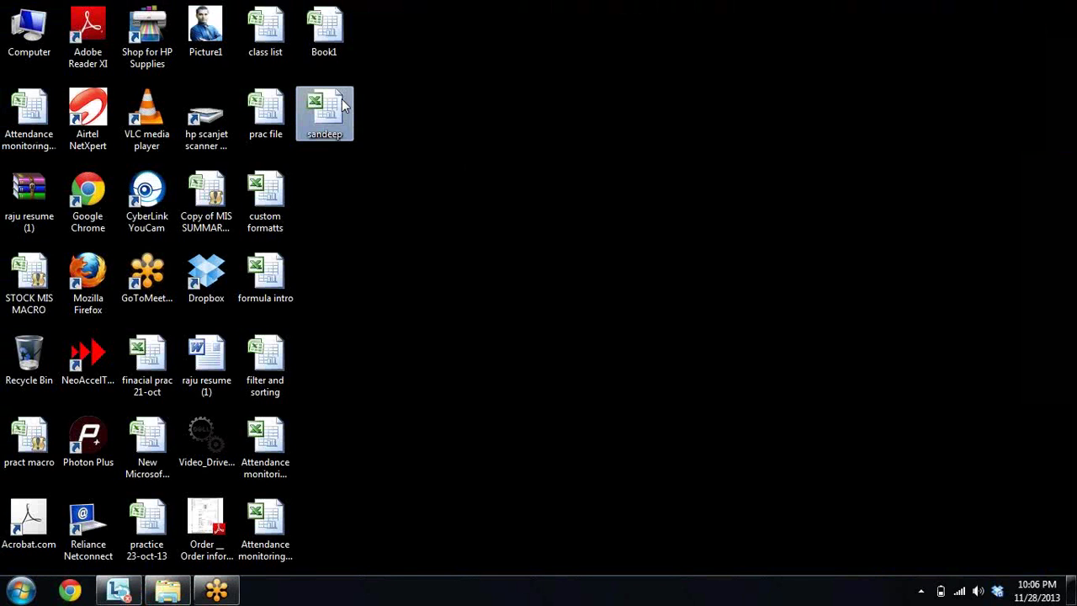
pyautogui.doubleClick(342, 99)
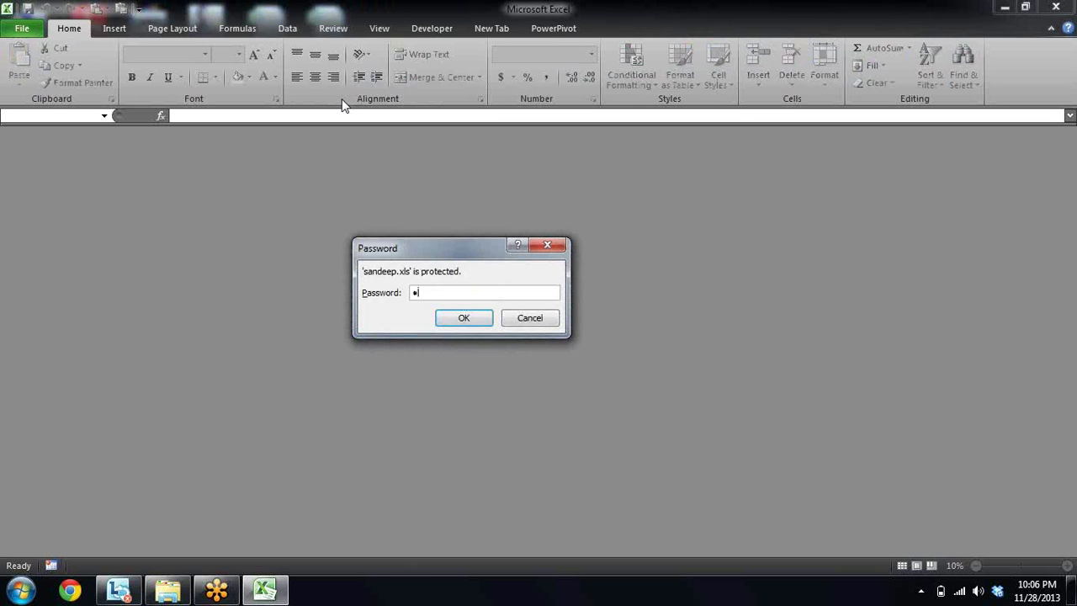
pyautogui.press('Return')
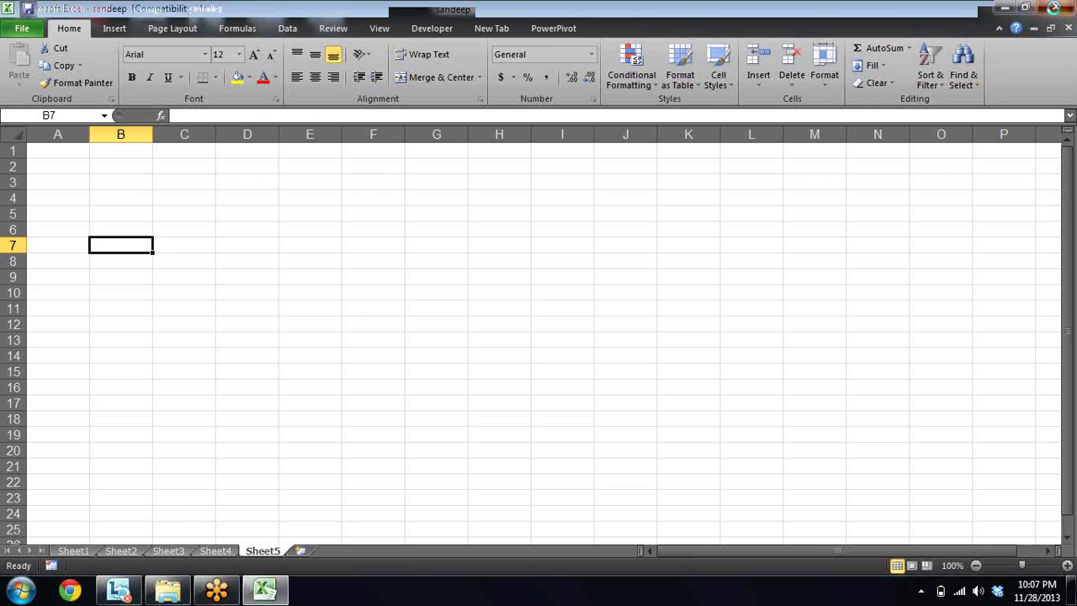
pyautogui.click(1055, 8)
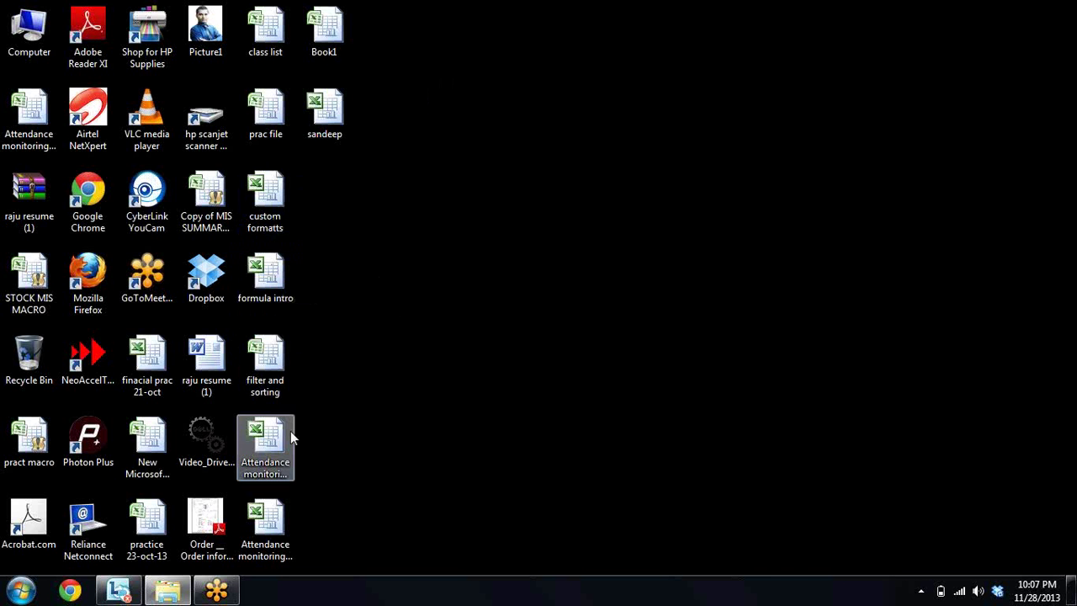
# Step: Open formula intro in Excel 2010 and close it without saving changes
pyautogui.doubleClick(263, 282)
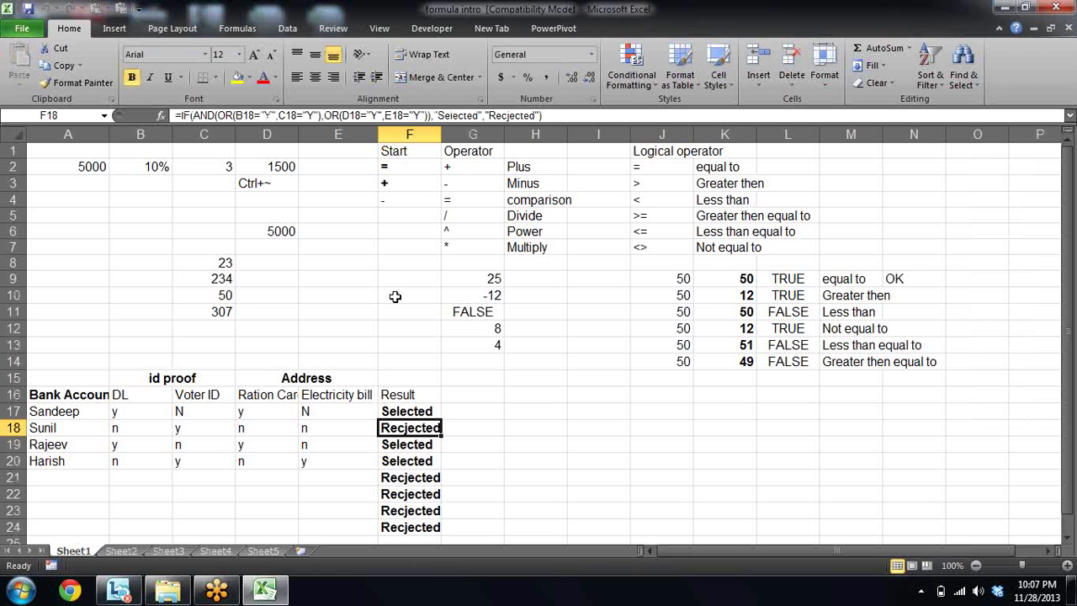
pyautogui.click(1057, 7)
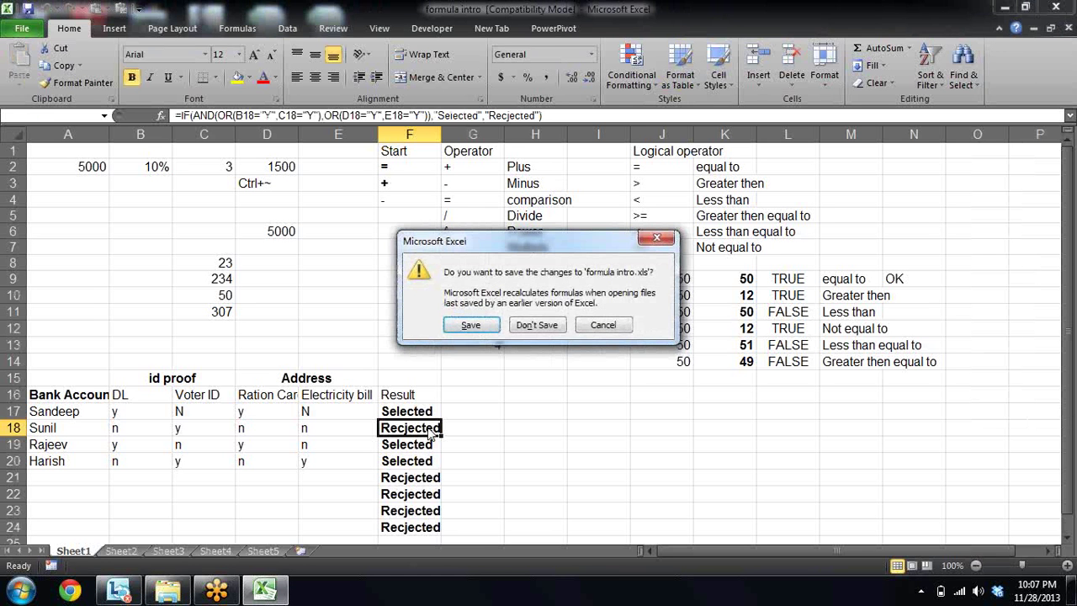
pyautogui.press('Tab')
pyautogui.press('Return')
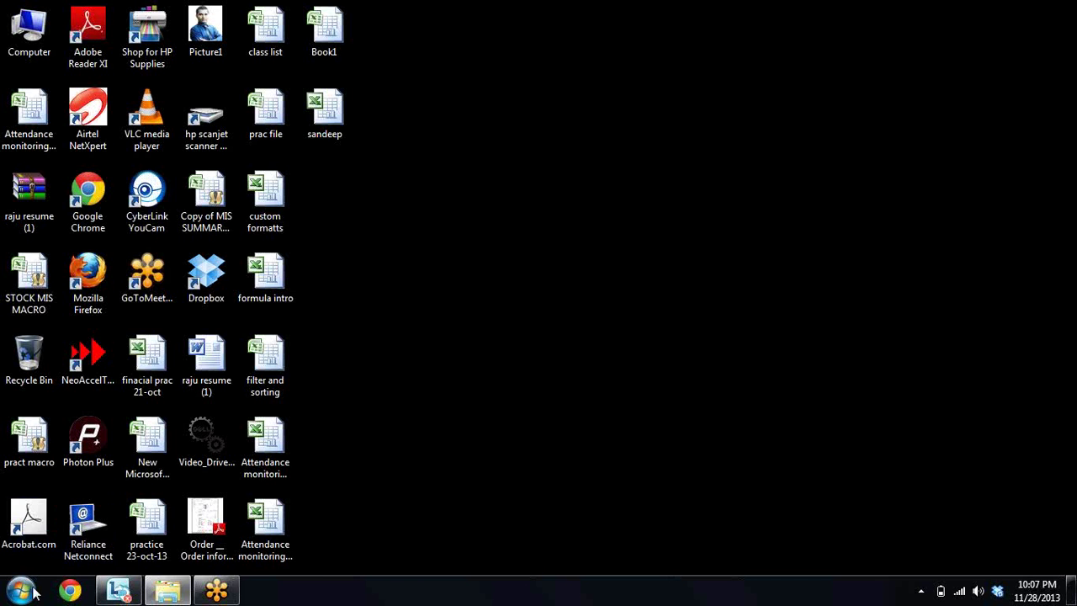
# Step: Launch Excel 2007 and open formula intro from the desktop in a maximized window
pyautogui.click(21, 589)
pyautogui.click(105, 223)
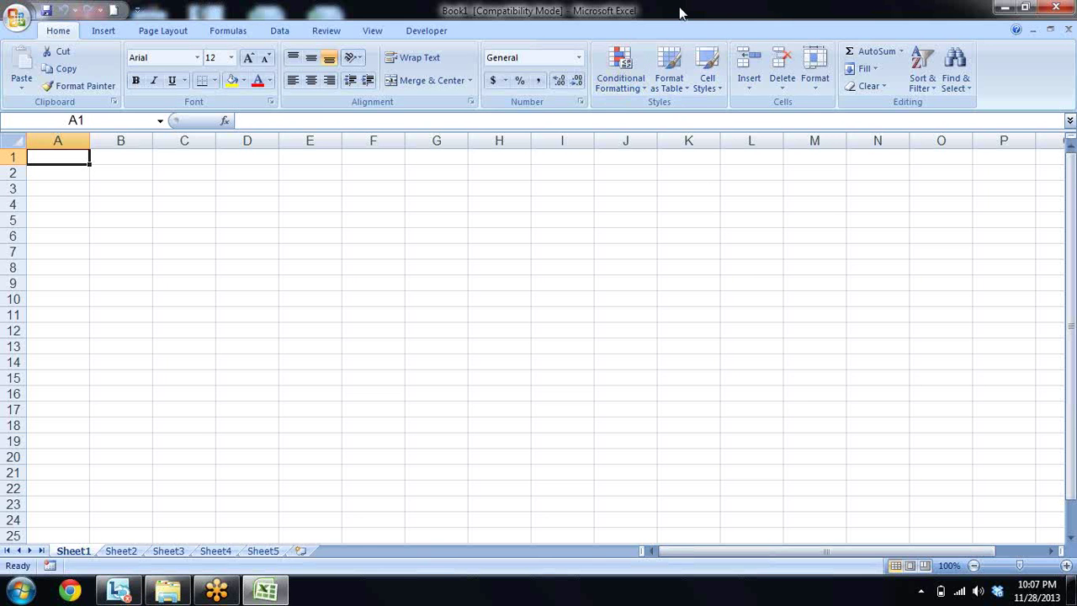
pyautogui.doubleClick(682, 12)
pyautogui.moveTo(566, 111); pyautogui.dragTo(631, 84)
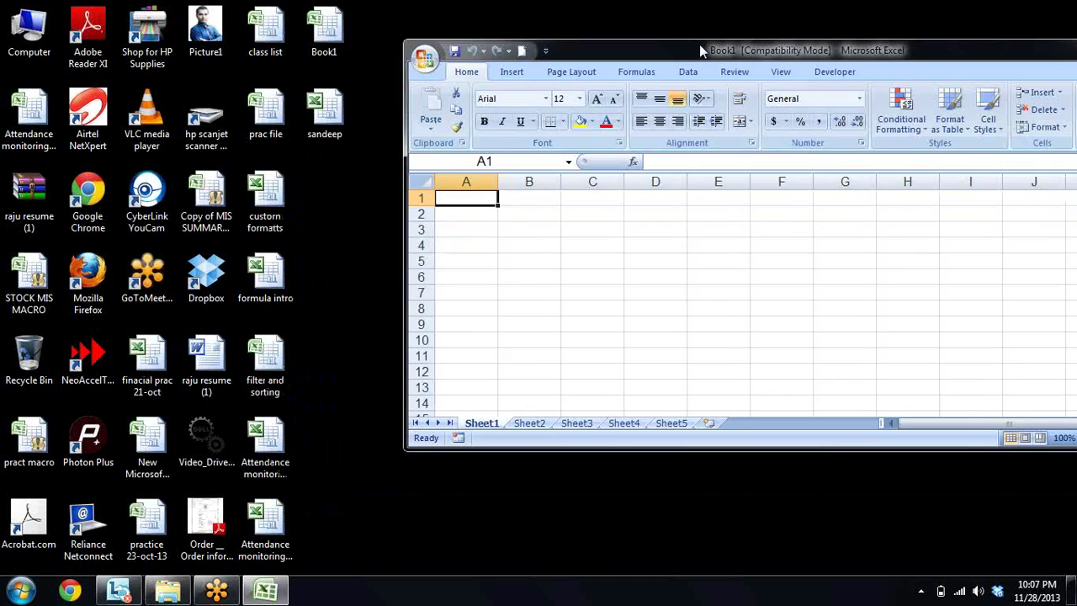
pyautogui.click(272, 281)
pyautogui.doubleClick(272, 282)
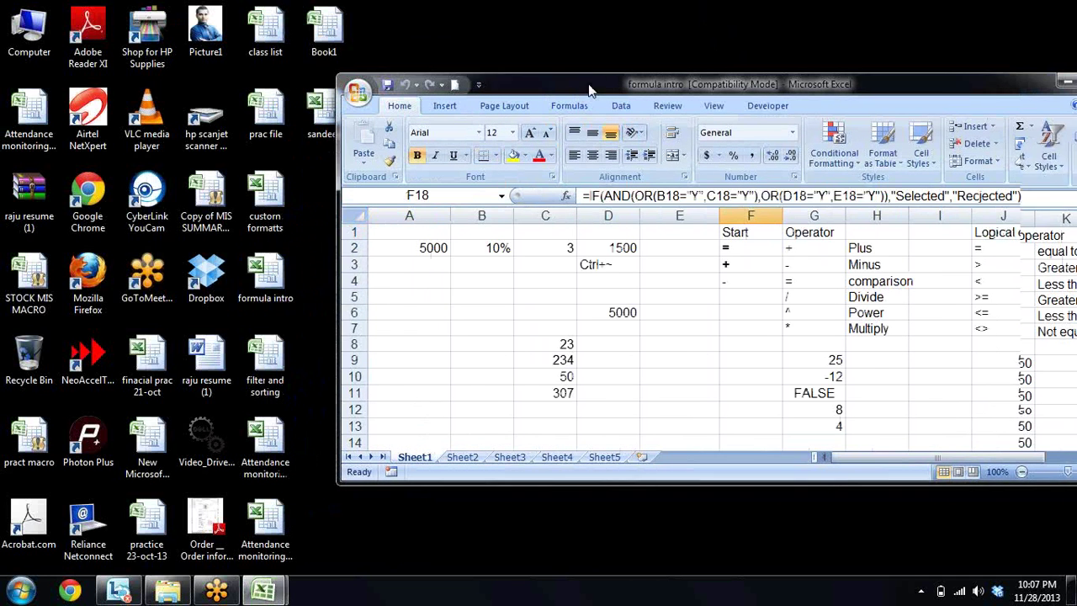
pyautogui.doubleClick(525, 90)
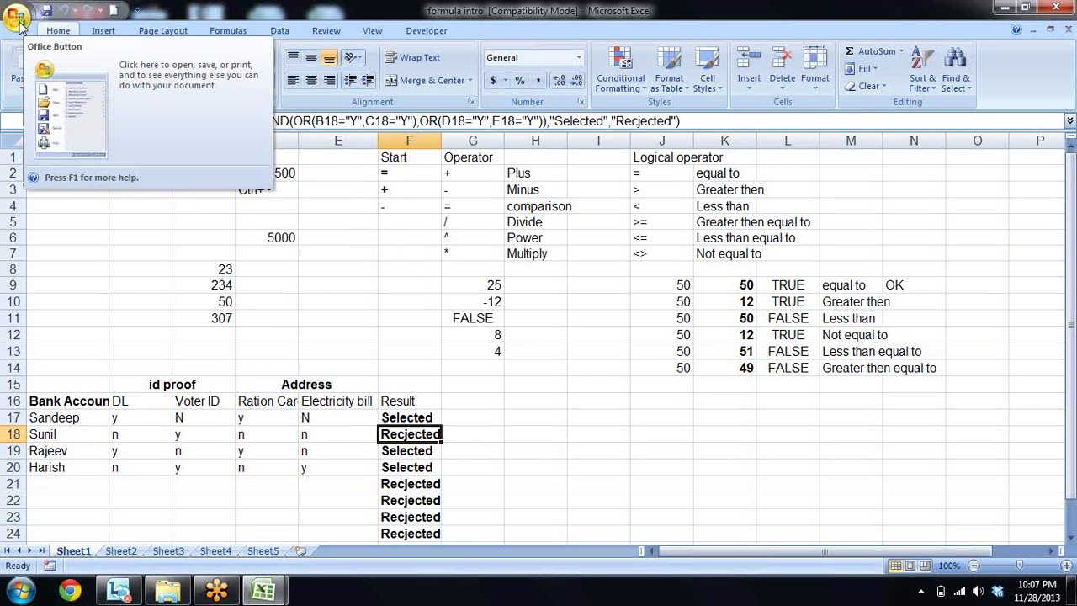
# Step: Encrypt formula intro via Prepare > Encrypt Document, entering and confirming the password
pyautogui.click(19, 24)
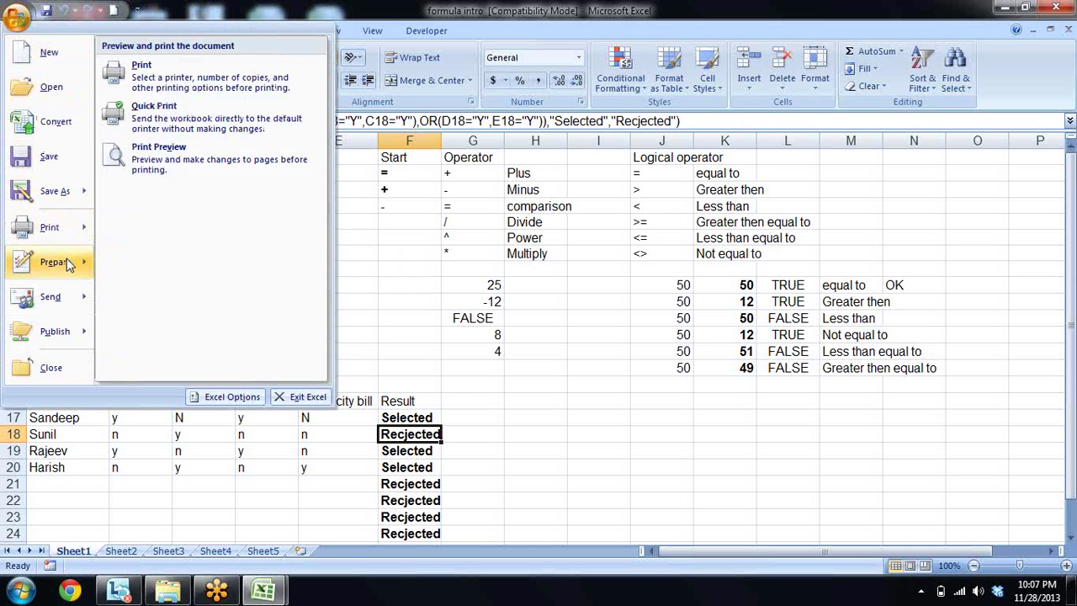
pyautogui.moveTo(70, 264)
pyautogui.click(195, 158)
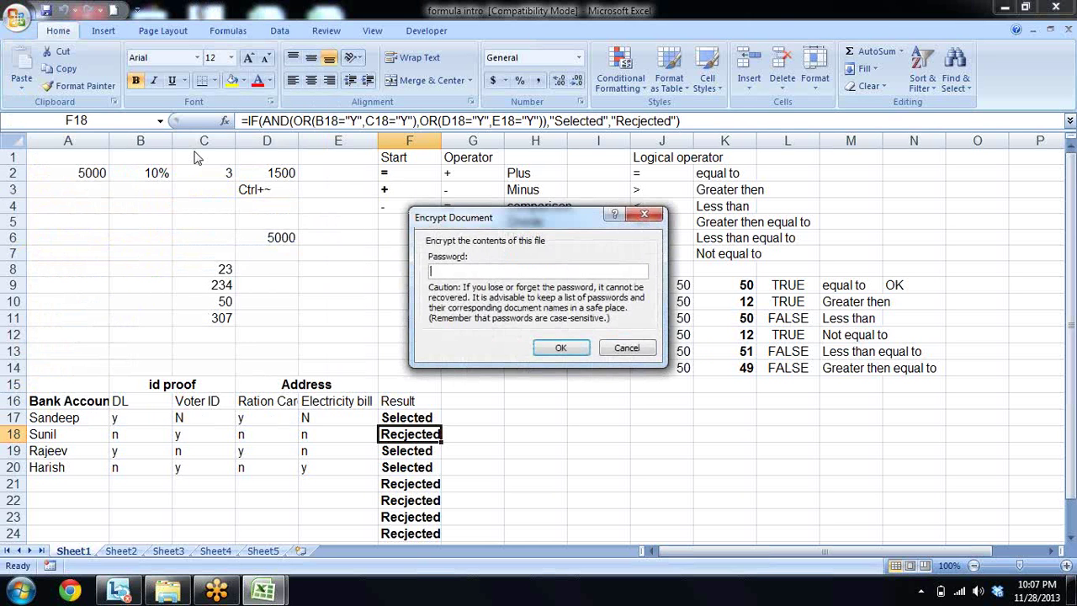
pyautogui.press('Return')
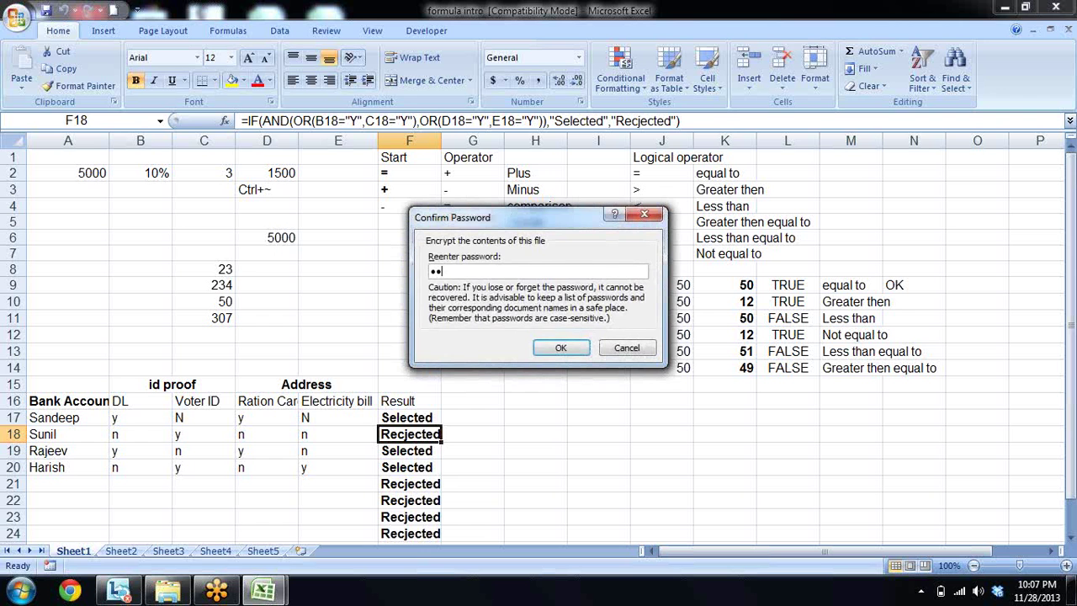
pyautogui.press('Return')
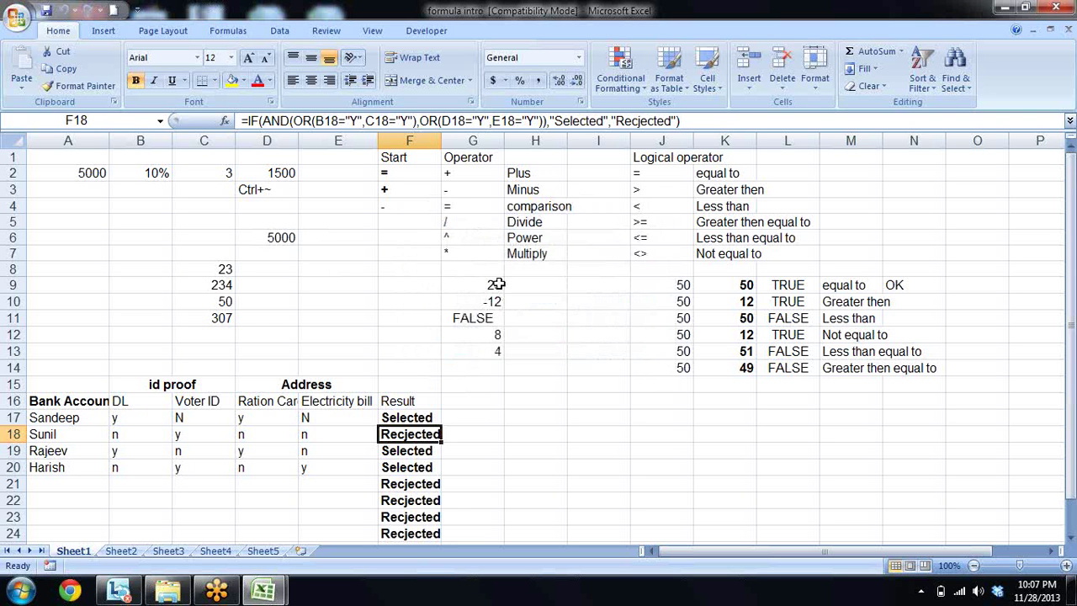
# Step: Close formula intro, saving the changes and keeping the older file format
pyautogui.click(1056, 6)
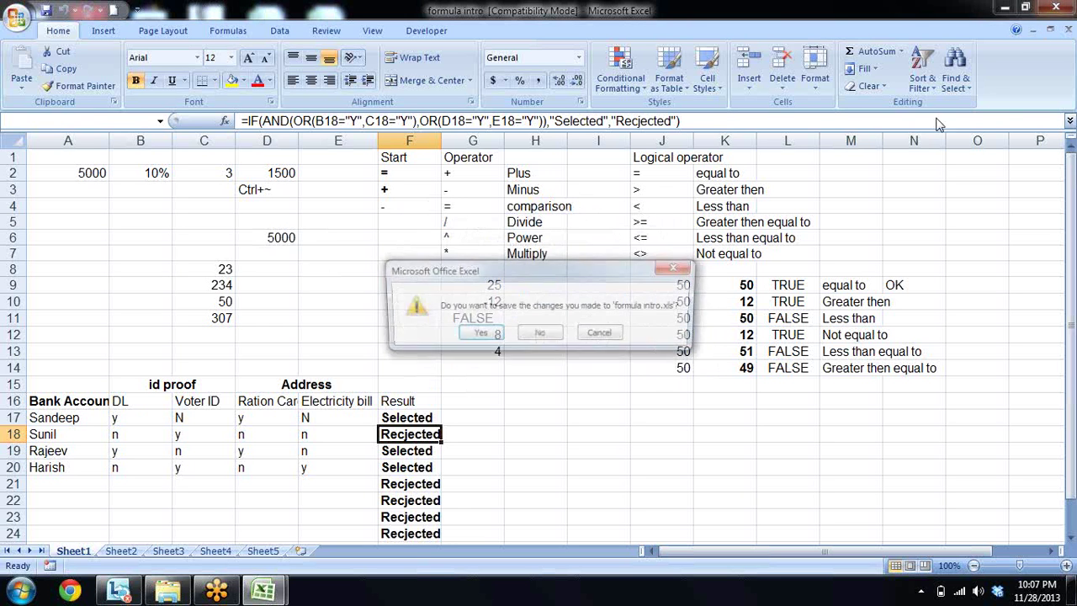
pyautogui.click(485, 337)
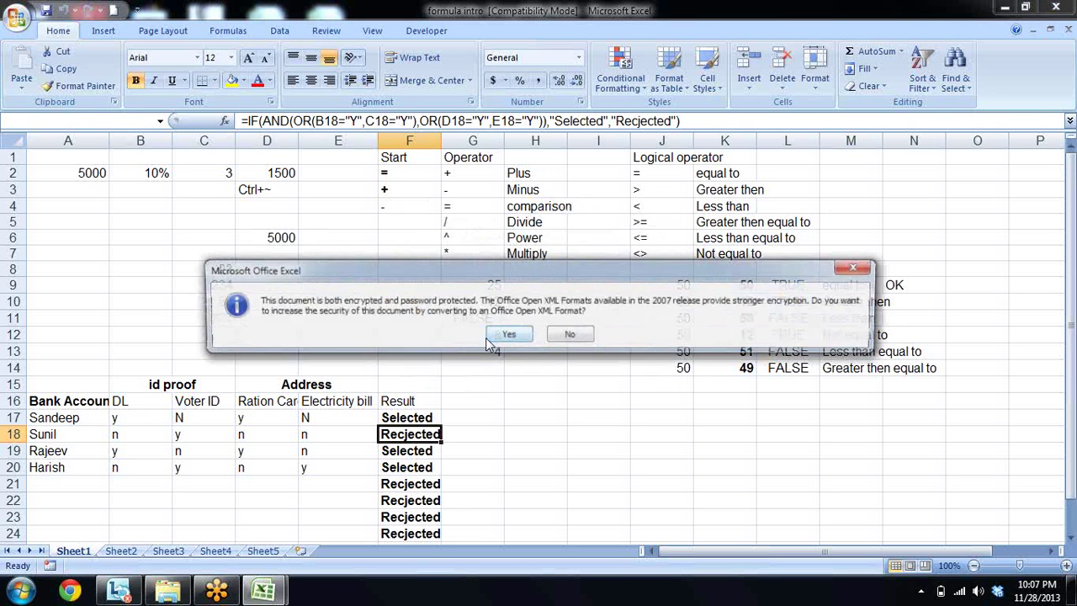
pyautogui.click(571, 334)
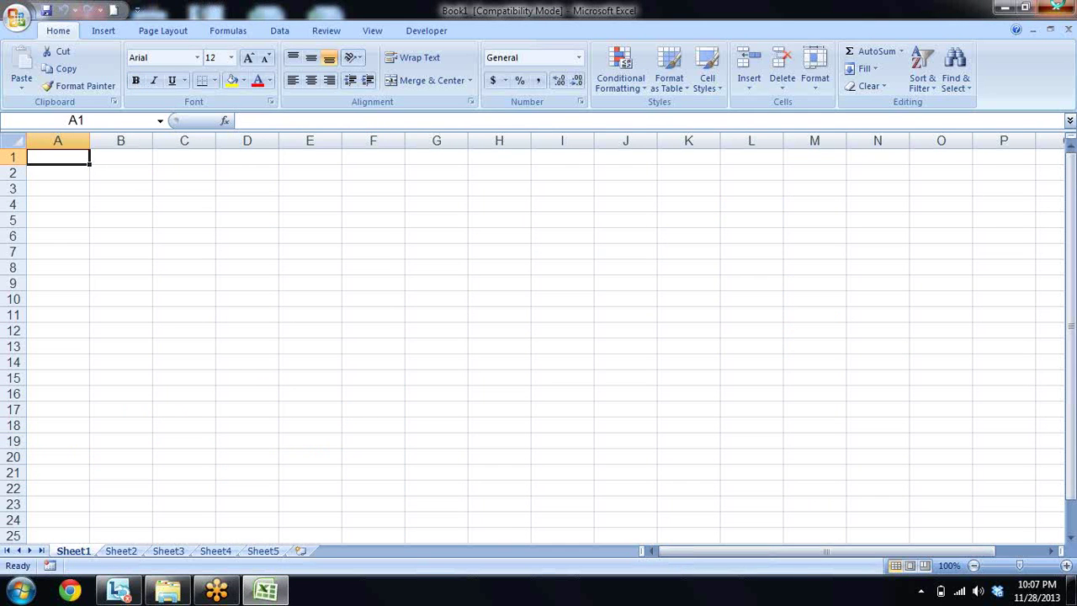
# Step: Close Excel 2007, unlock formula intro in Excel 2010 with its password, then close it unsaved
pyautogui.click(1056, 6)
pyautogui.doubleClick(271, 284)
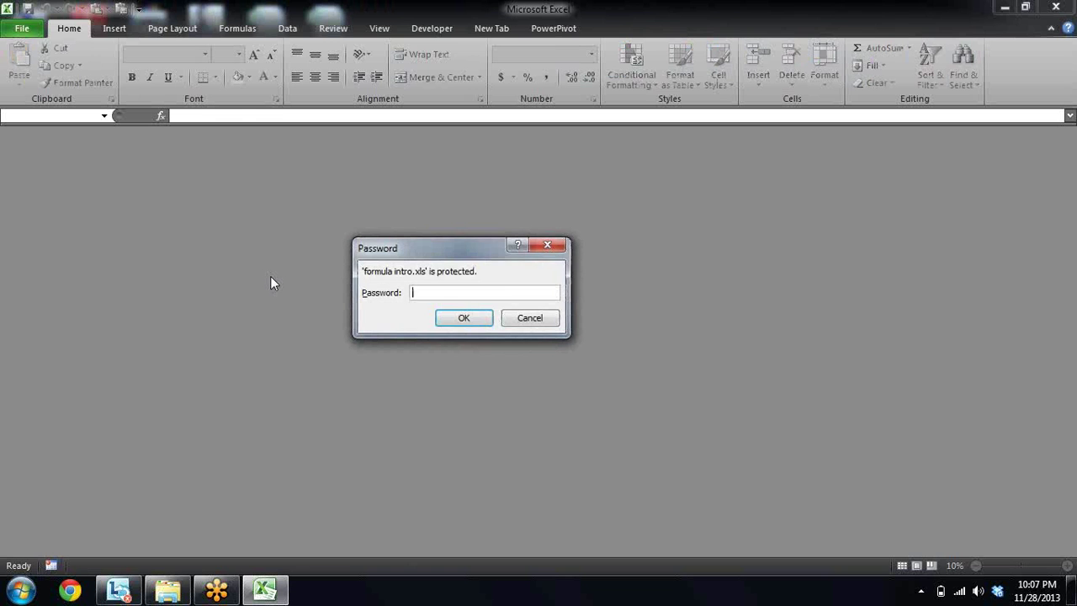
pyautogui.press('Return')
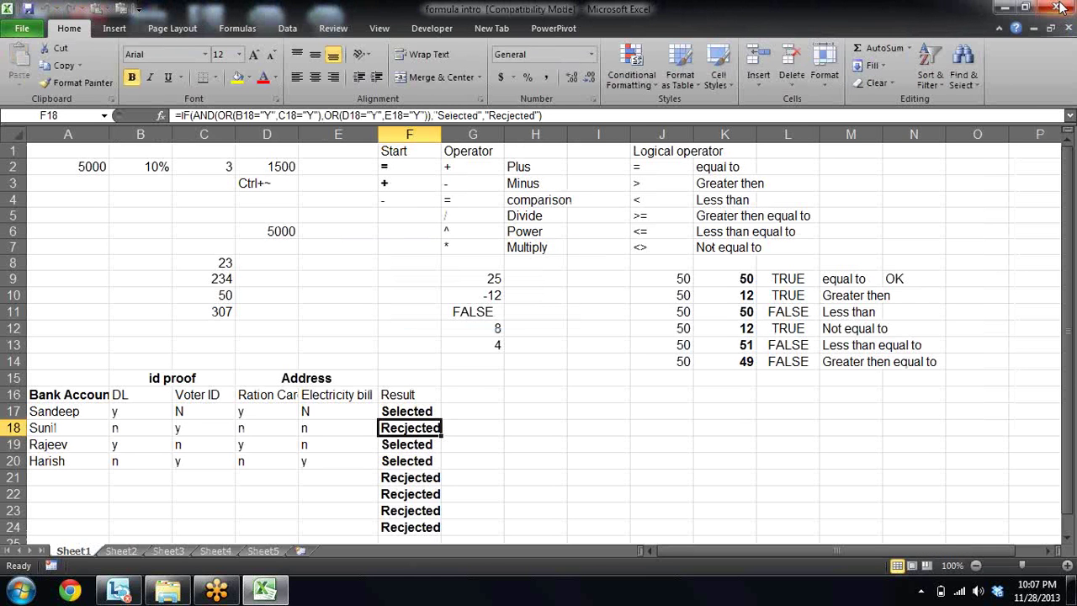
pyautogui.click(1050, 28)
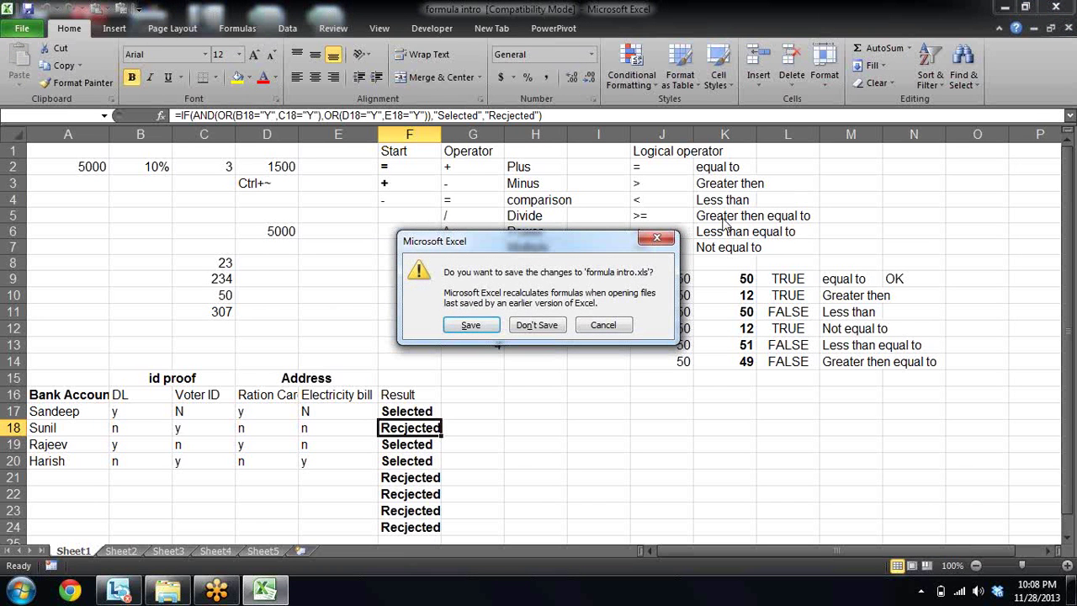
pyautogui.click(537, 325)
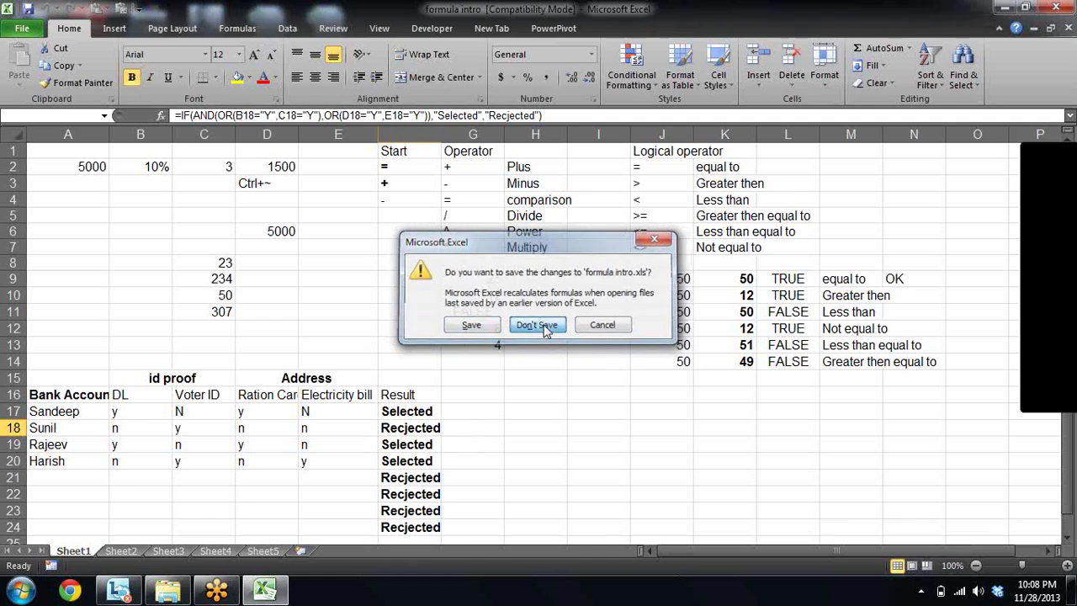